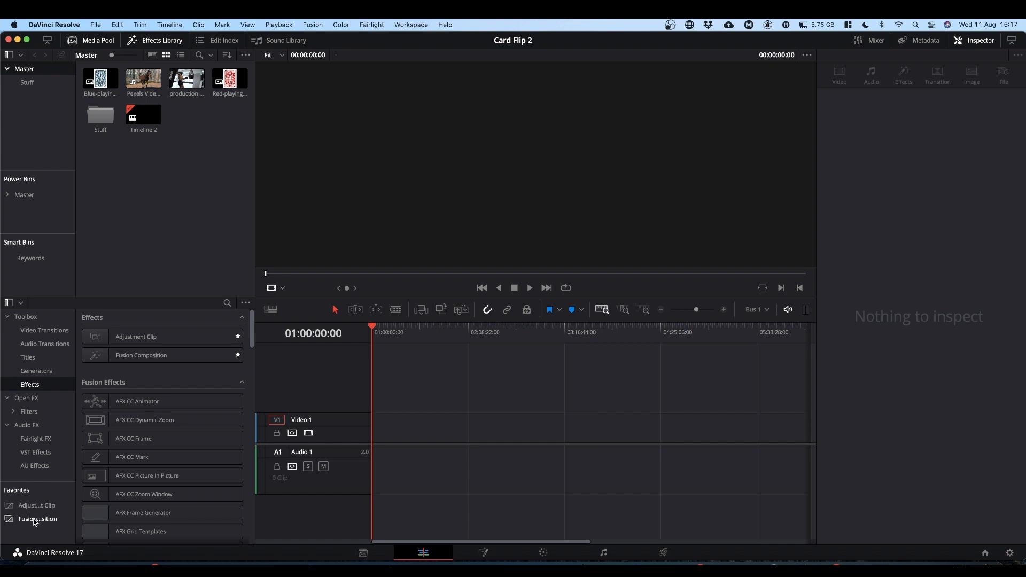
- Add a Fusion Composition at the start of video track 1 and open it on the Fusion page
drag(35, 523, 376, 435)
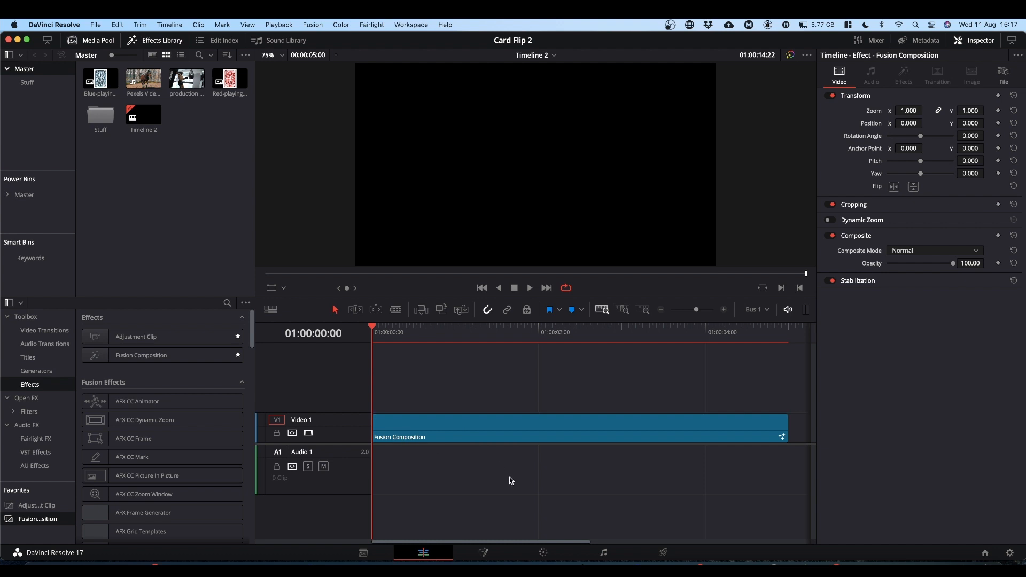
drag(372, 328, 400, 330)
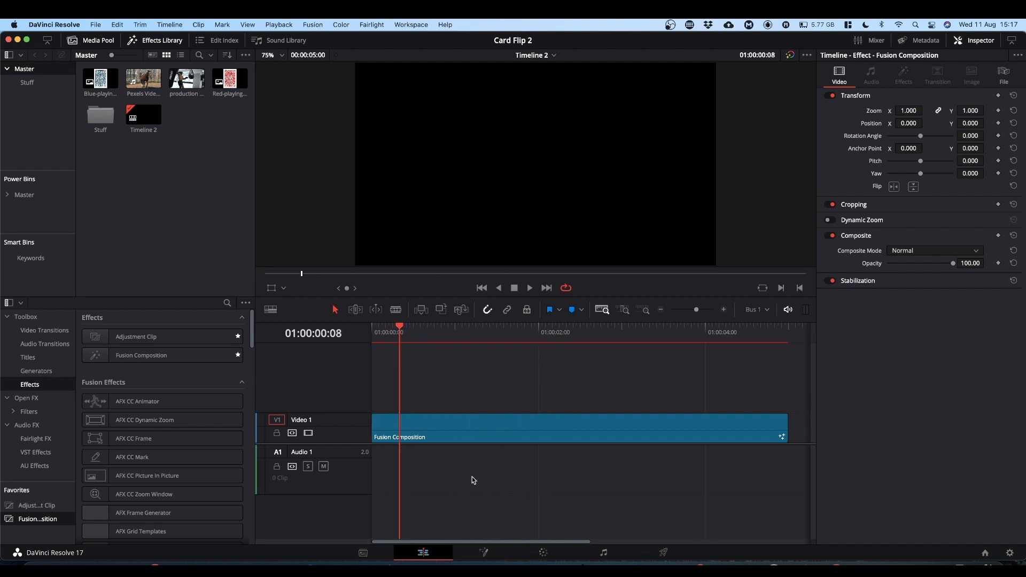
click(485, 554)
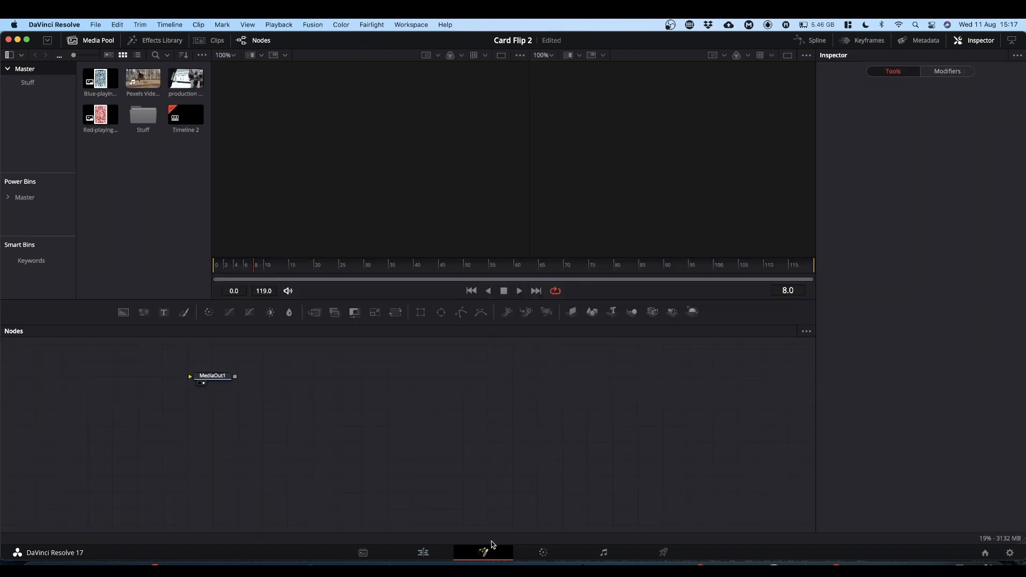
- Make room before MediaOut1, add Blue-playing-cards-back.png to the node graph and show it in the first viewer
drag(202, 380, 751, 479)
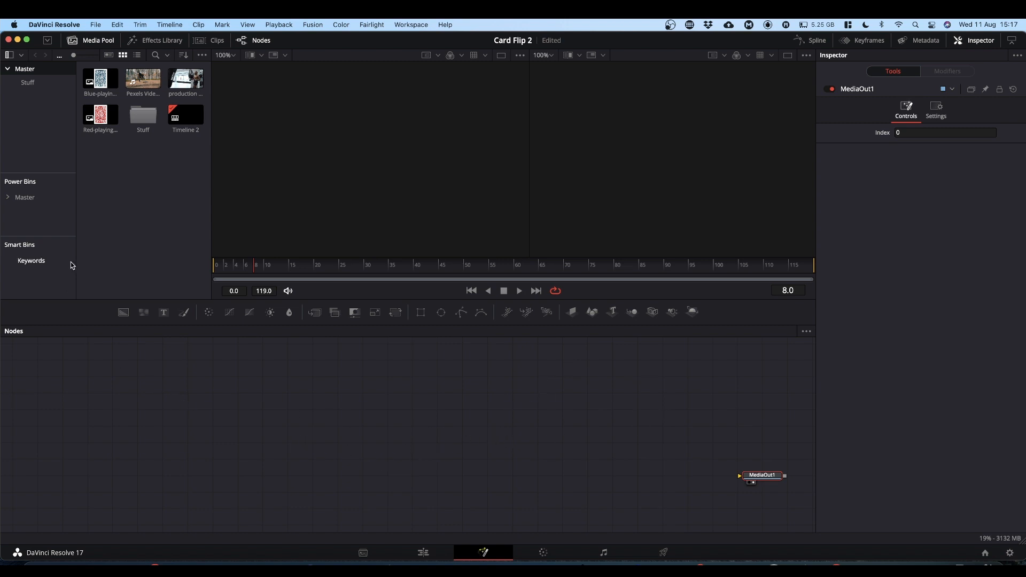
click(100, 81)
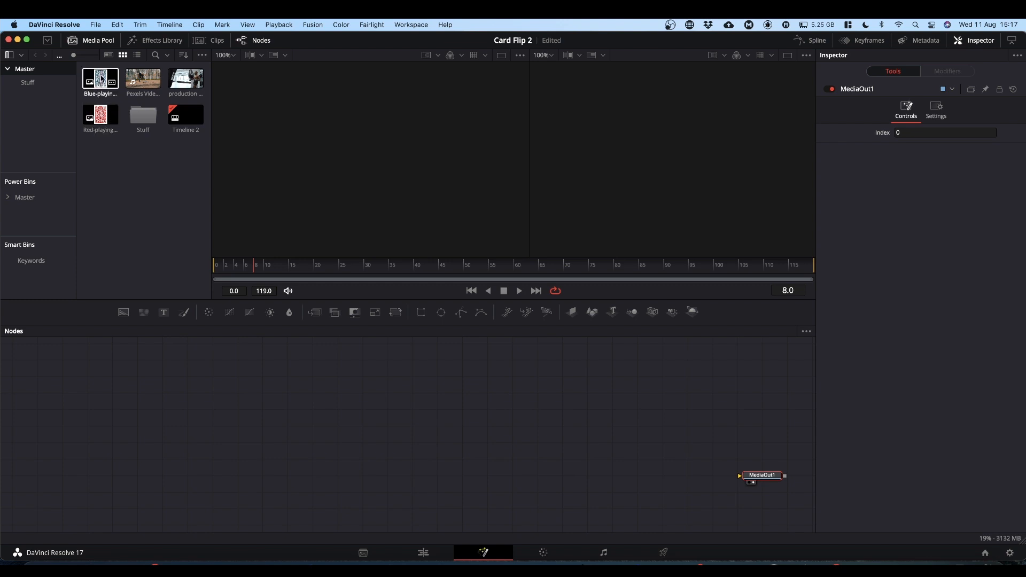
drag(102, 78, 184, 395)
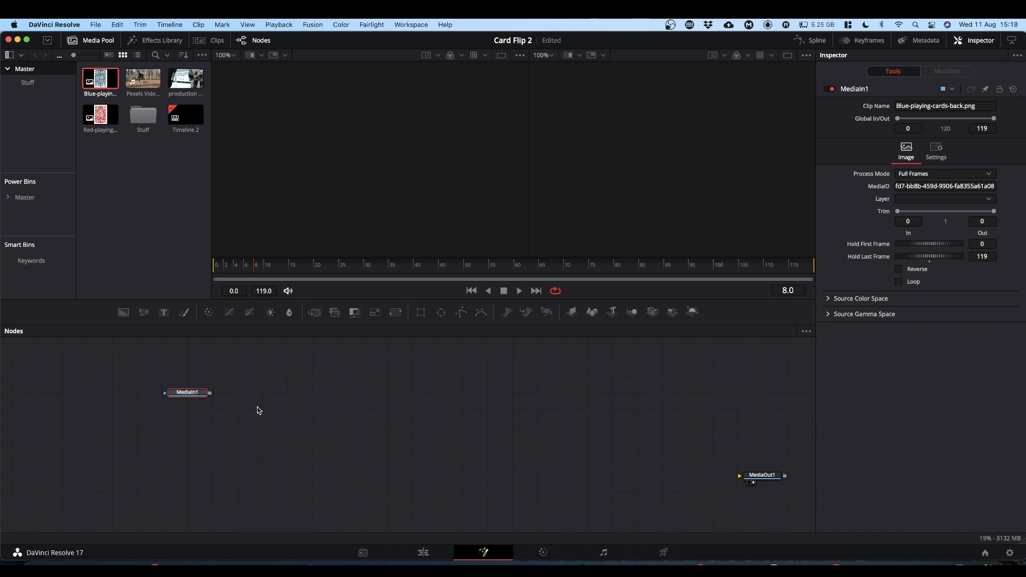
drag(195, 396, 379, 152)
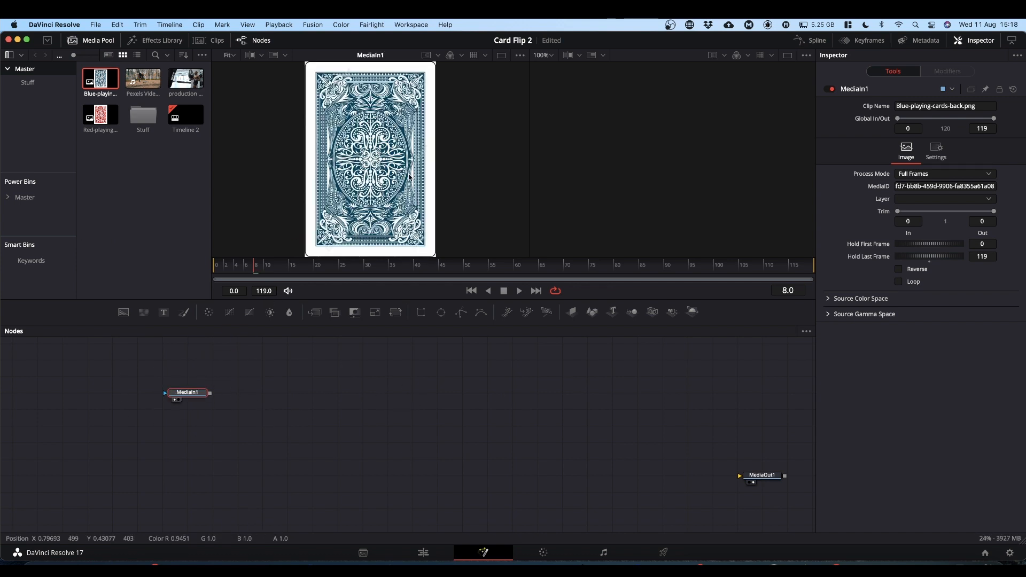
scroll(410, 177, down, 1)
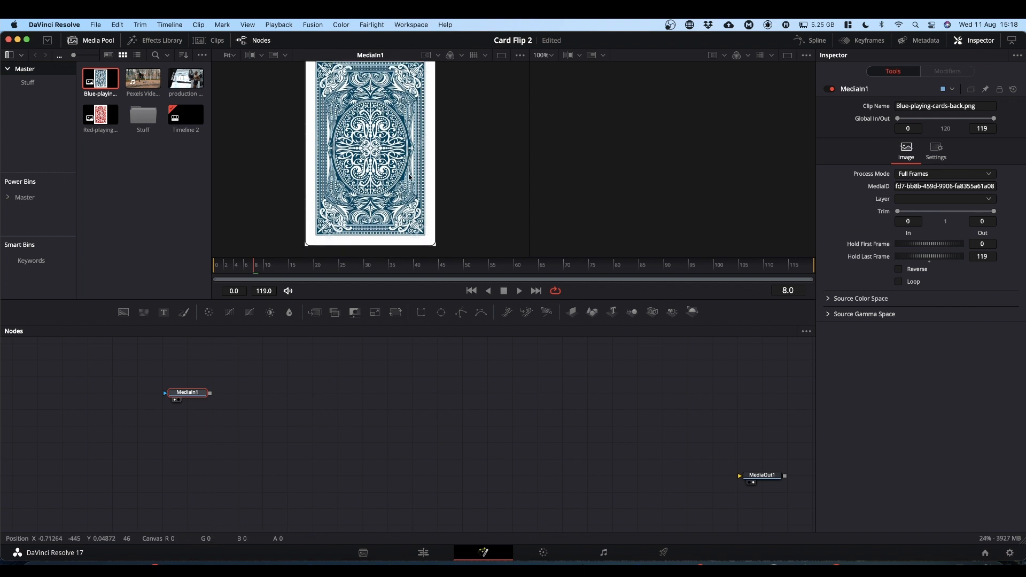
scroll(410, 176, up, 2)
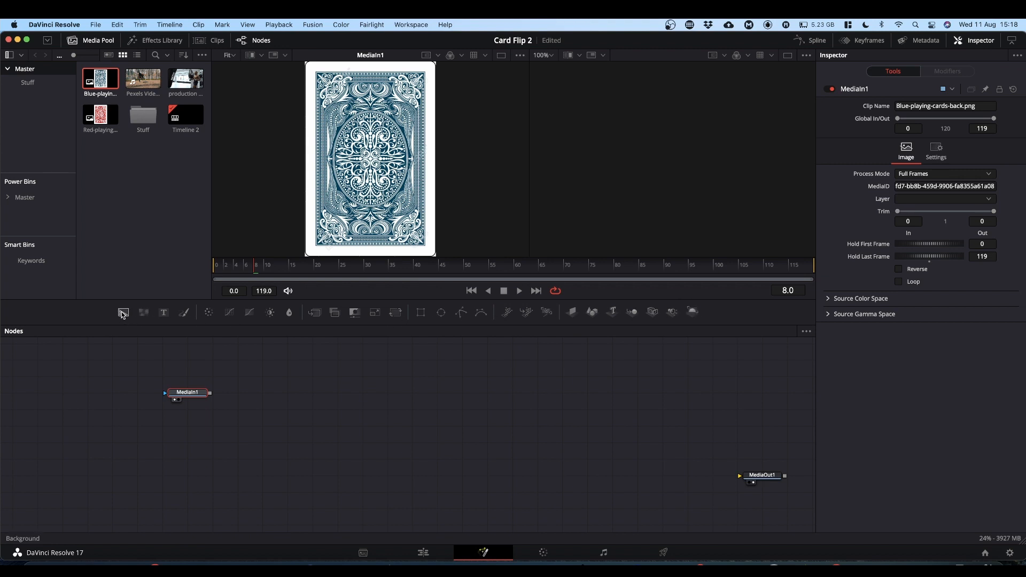
- Add a Background node below the card image node, set its alpha to 0 and show it in the second viewer
drag(123, 313, 196, 411)
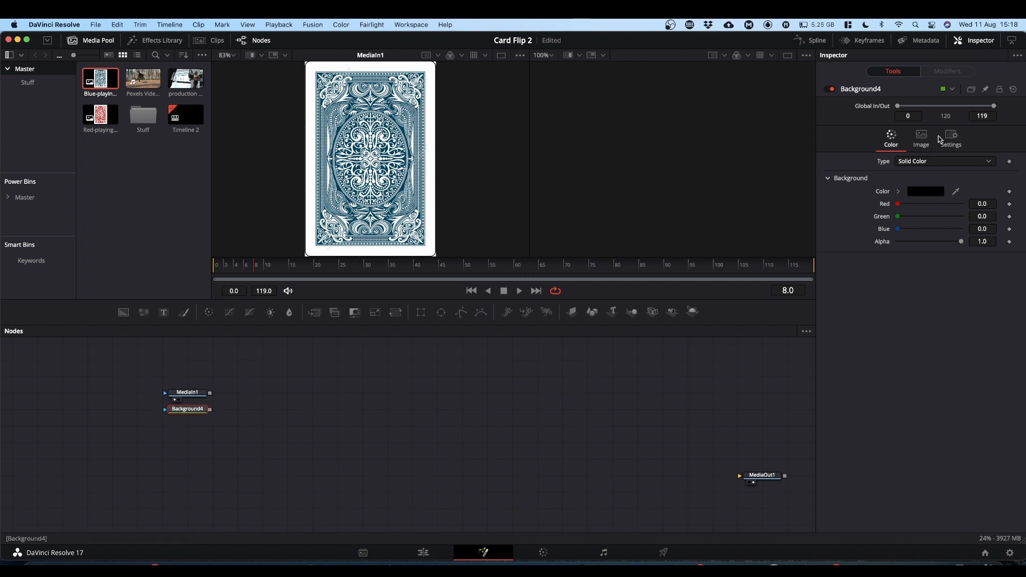
click(980, 42)
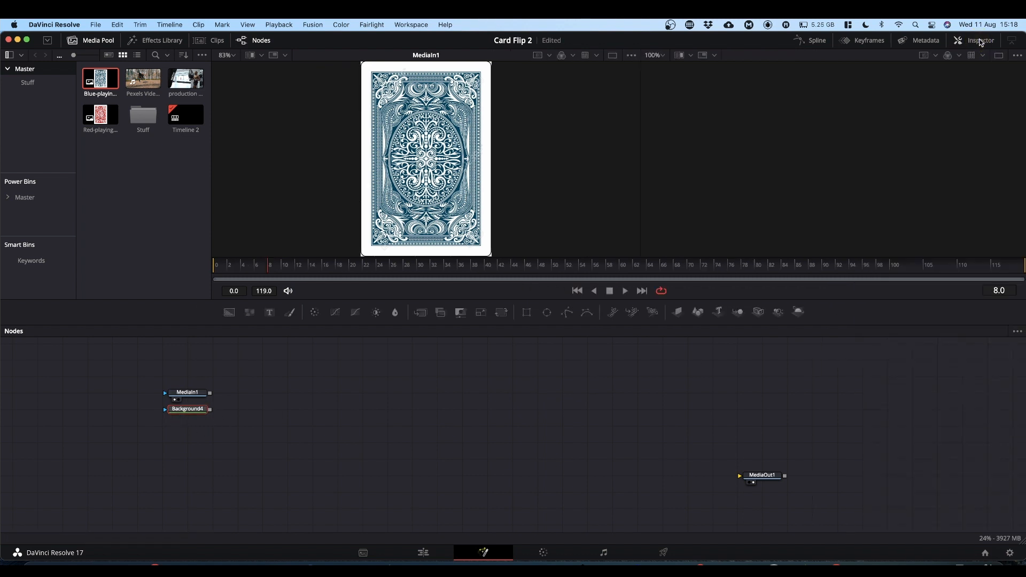
click(981, 42)
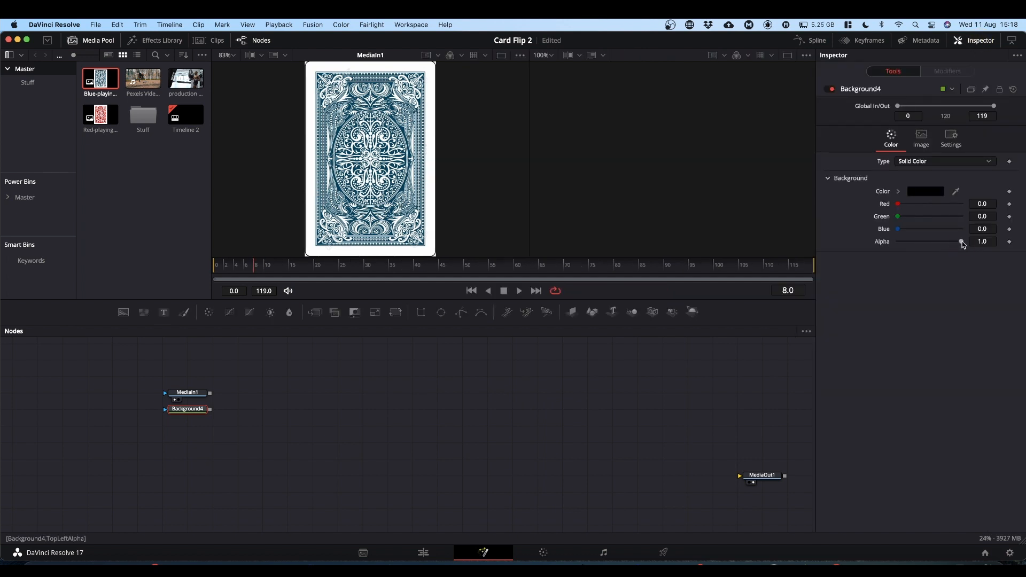
drag(962, 242, 807, 252)
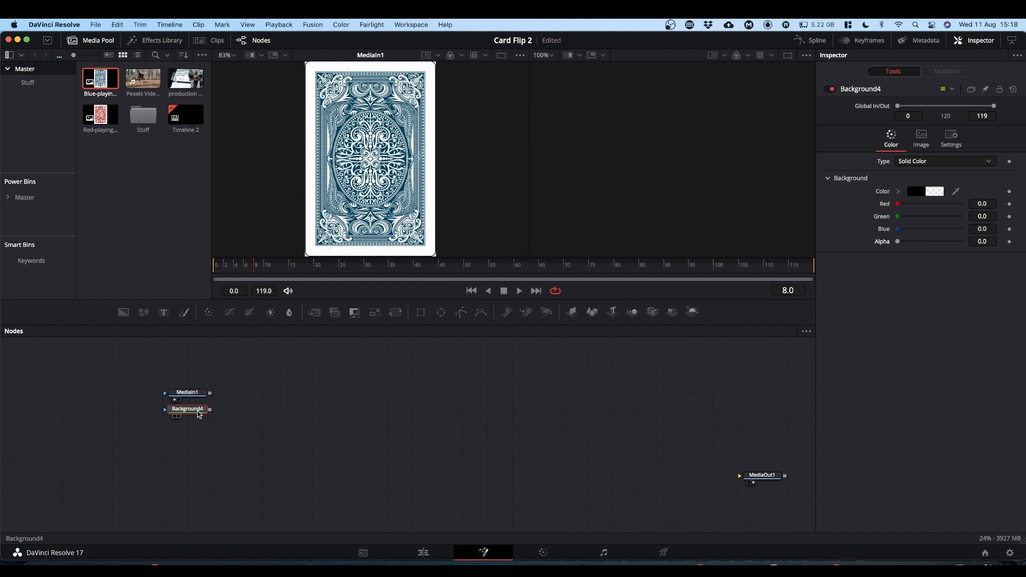
drag(188, 410, 640, 200)
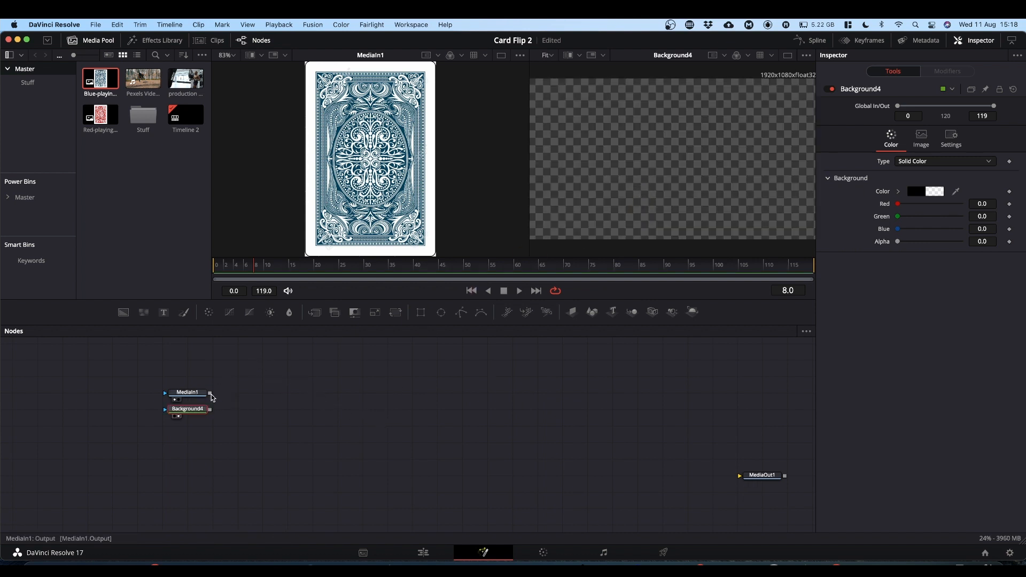
- Merge the card image over the transparent background and show the merge fitted in the first viewer
mouse_move(210, 394)
mouse_down()
mouse_move(231, 371)
mouse_move(252, 372)
mouse_move(259, 434)
mouse_move(210, 413)
mouse_up()
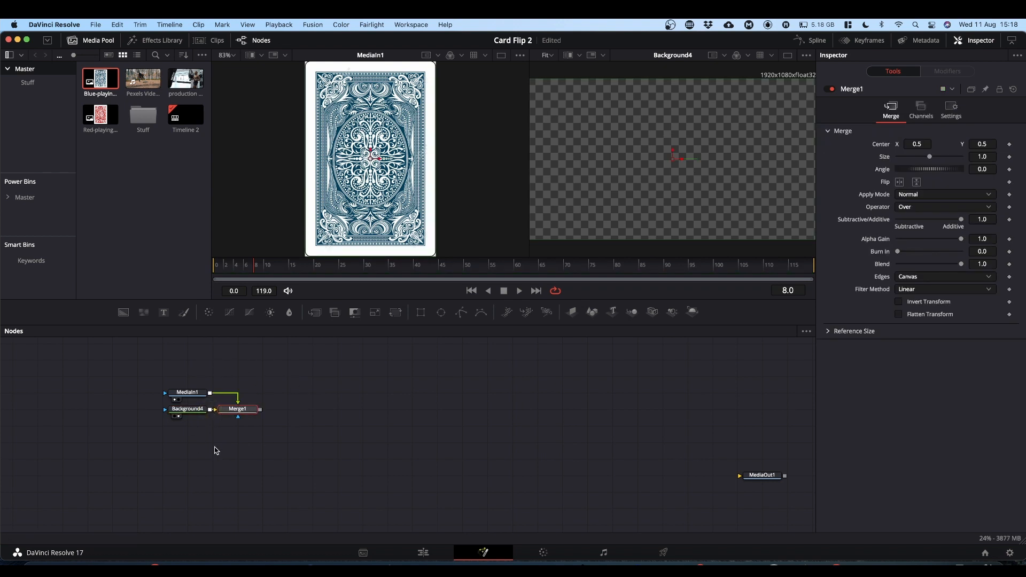
drag(236, 410, 379, 161)
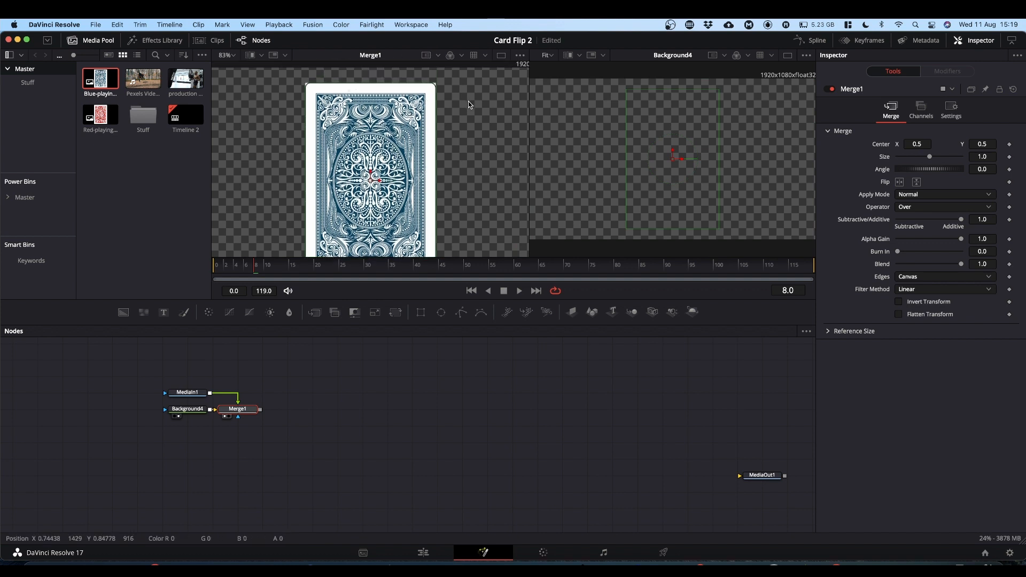
scroll(468, 102, up, 3)
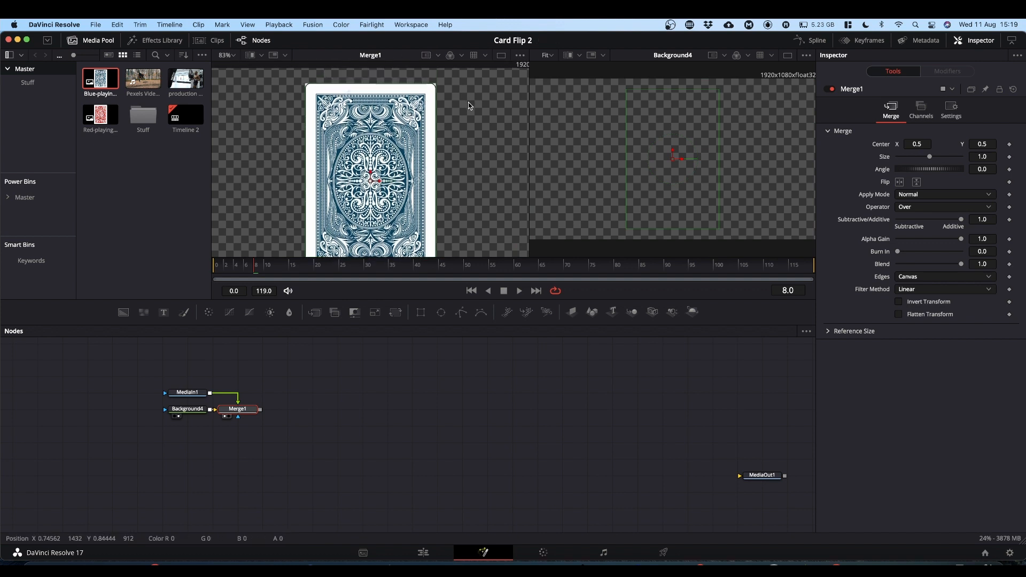
click(226, 56)
click(228, 67)
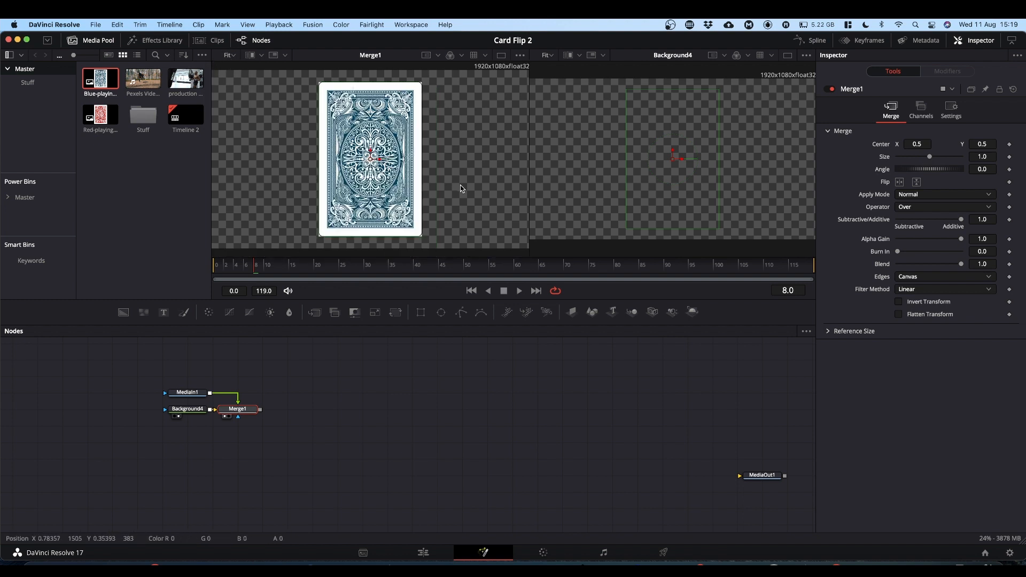
- Try scaling the card down to a size of 0.63 in Merge1 and reset the size to 1.0
scroll(460, 185, down, 1)
scroll(461, 185, up, 1)
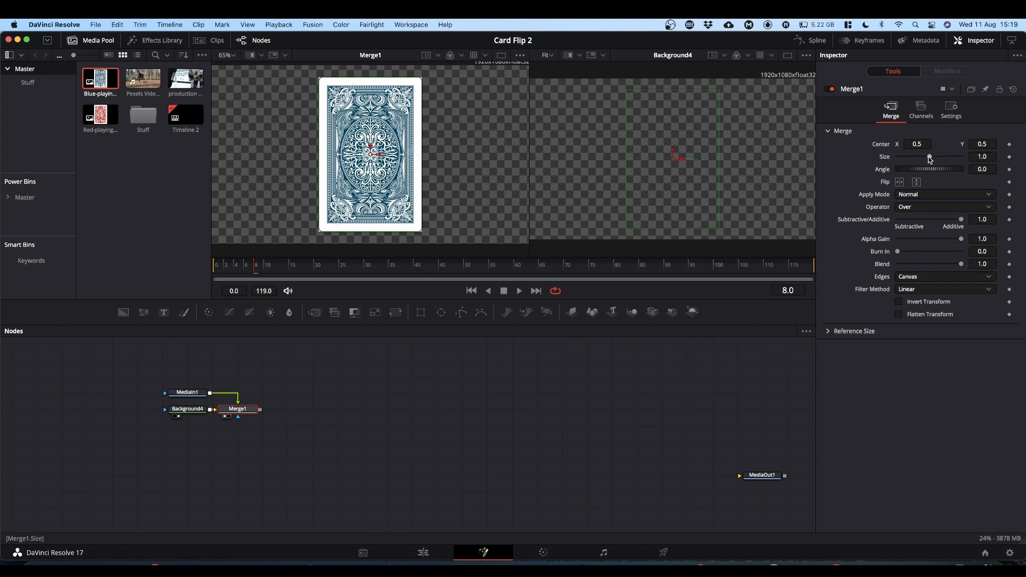
mouse_move(930, 157)
mouse_down()
mouse_move(942, 157)
mouse_move(917, 159)
mouse_up()
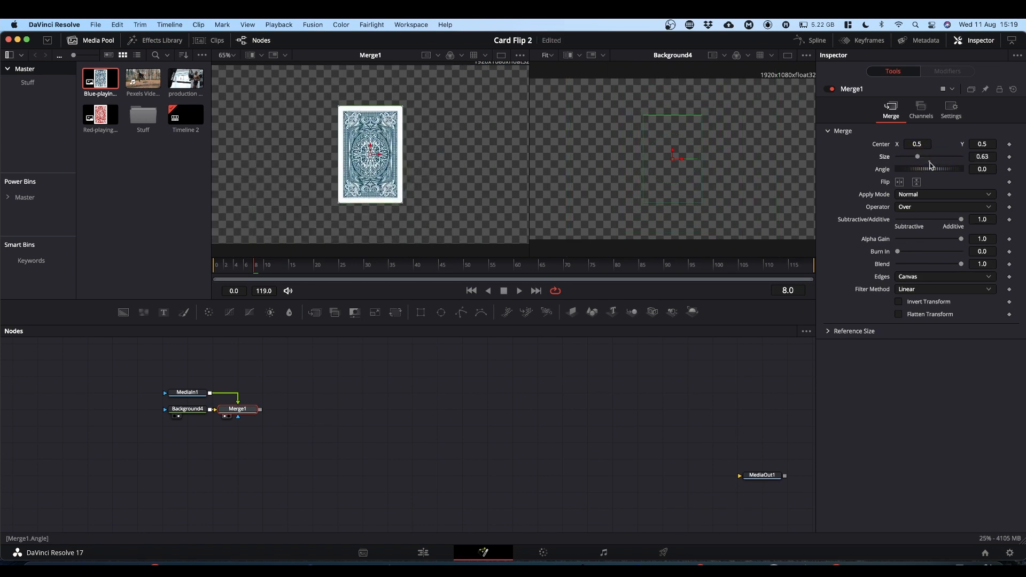
click(930, 161)
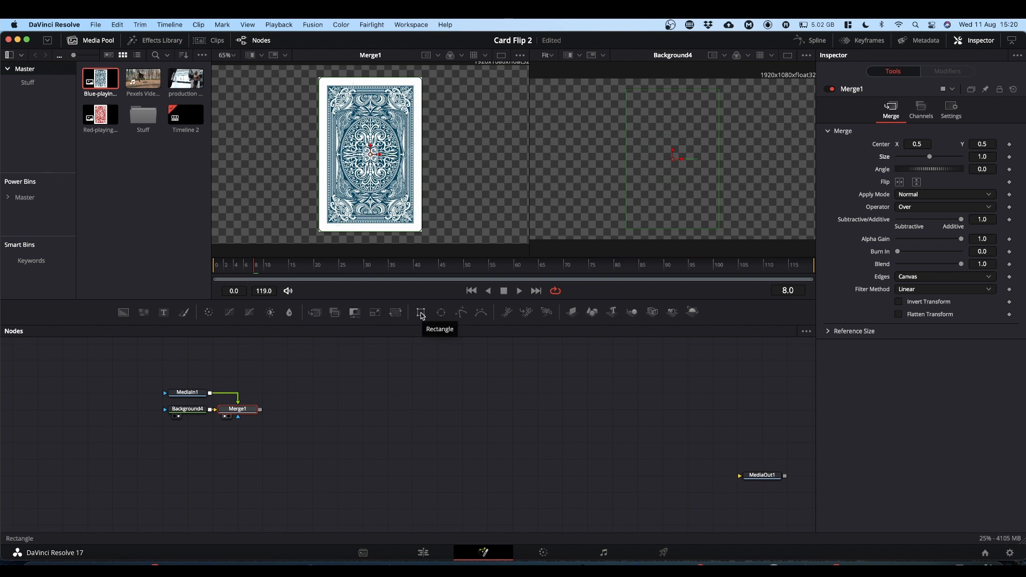
- Connect a Rectangle mask to Merge1 and narrow its width to about 0.323, matching the card's side edges
drag(421, 315, 193, 443)
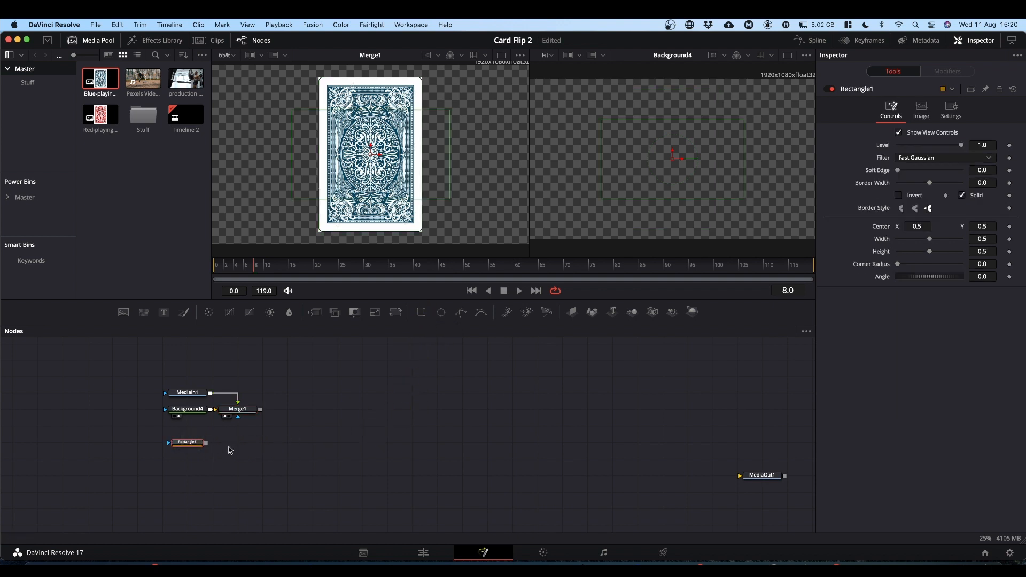
drag(206, 443, 238, 420)
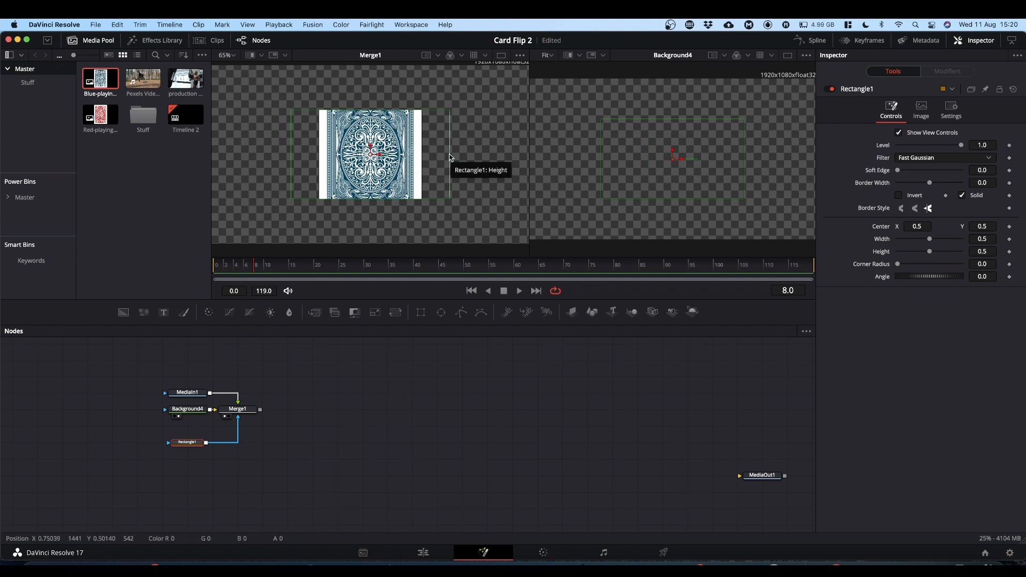
drag(449, 157, 426, 159)
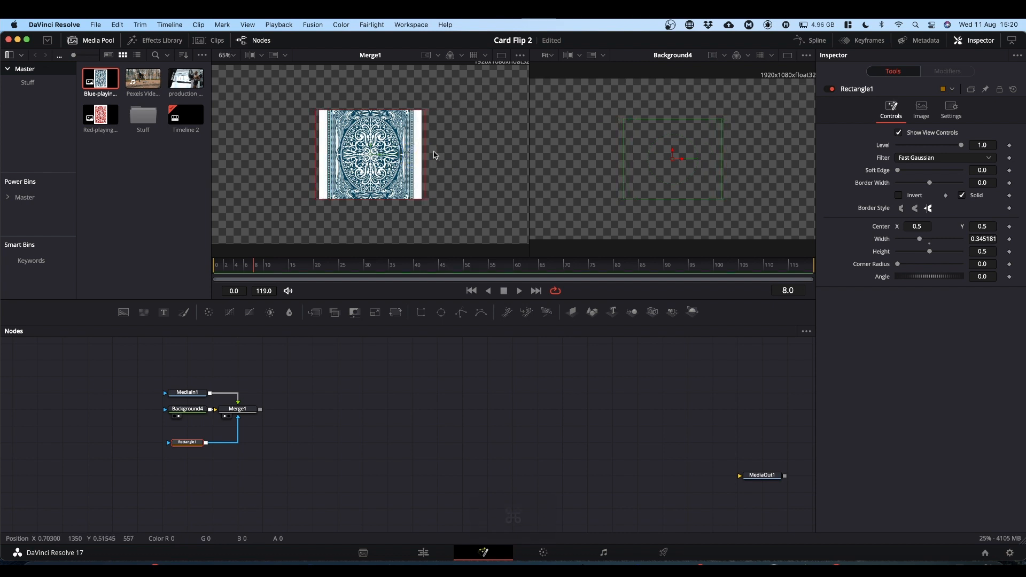
key(super)
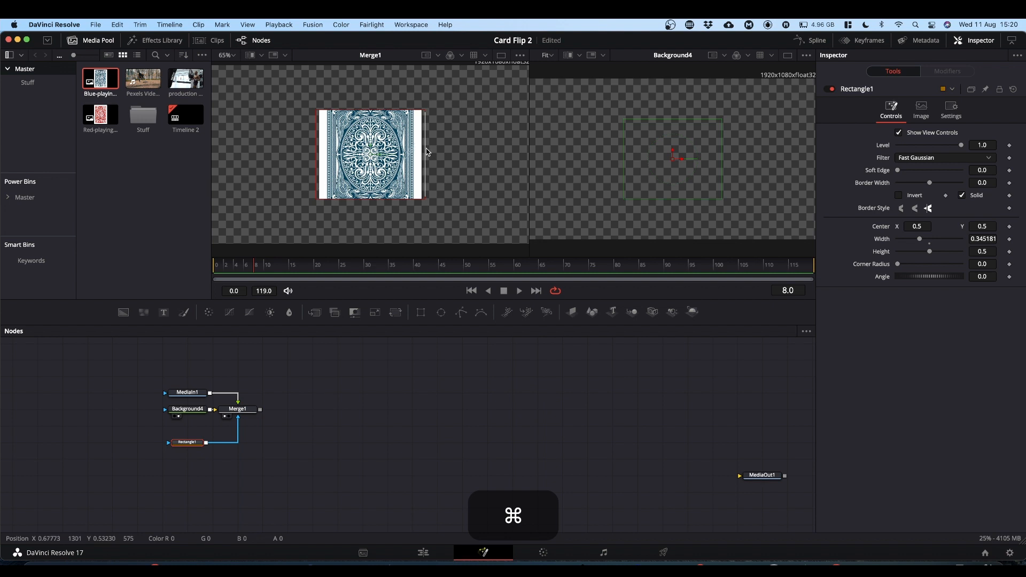
scroll(426, 152, up, 10)
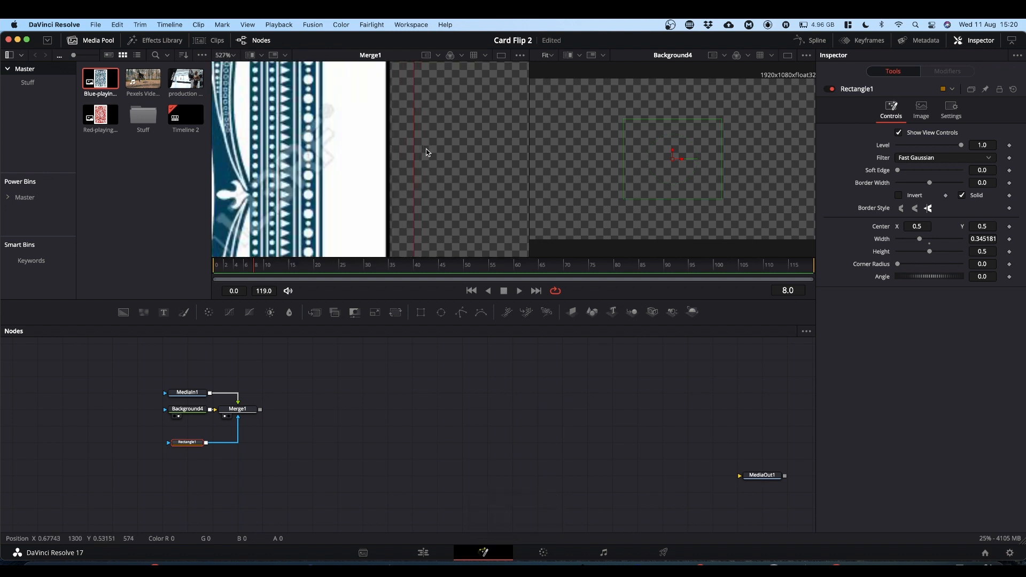
drag(416, 146, 387, 150)
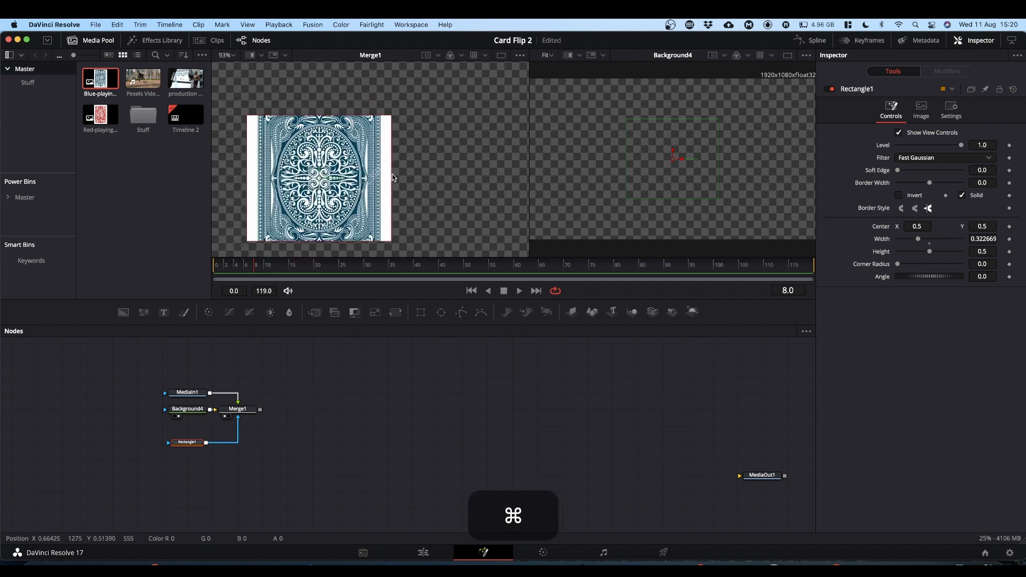
- Adjust the rectangle mask's height to about 0.860 so it meets the card's upper and lower edges
key(super+f)
scroll(371, 194, down, 5)
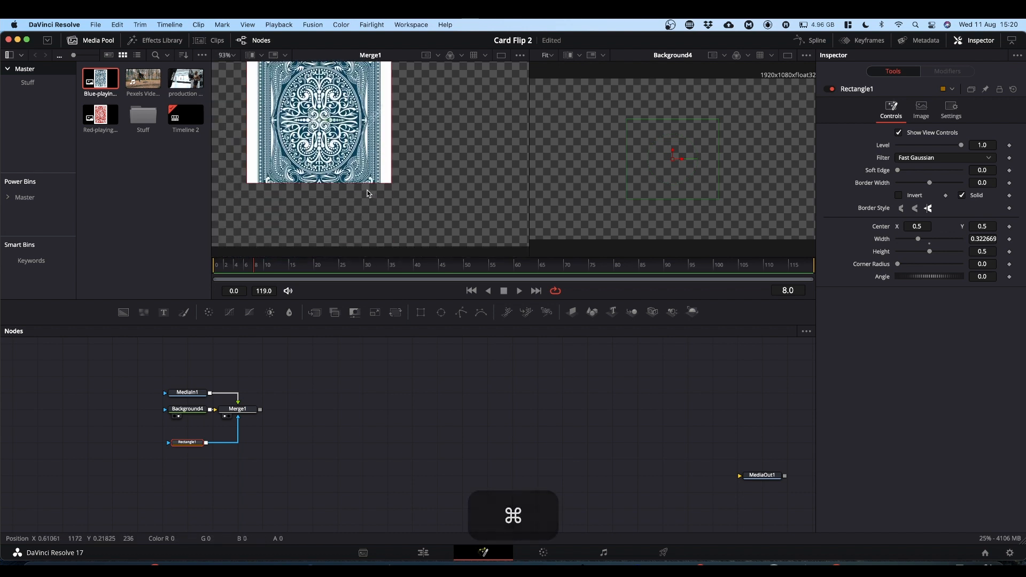
drag(367, 190, 360, 227)
scroll(361, 225, up, 10)
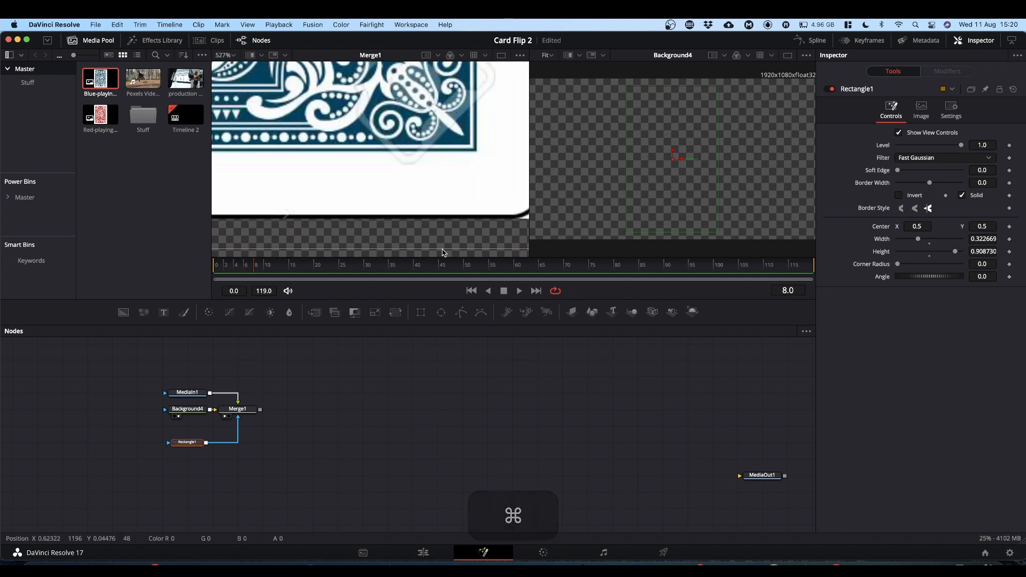
drag(442, 248, 416, 226)
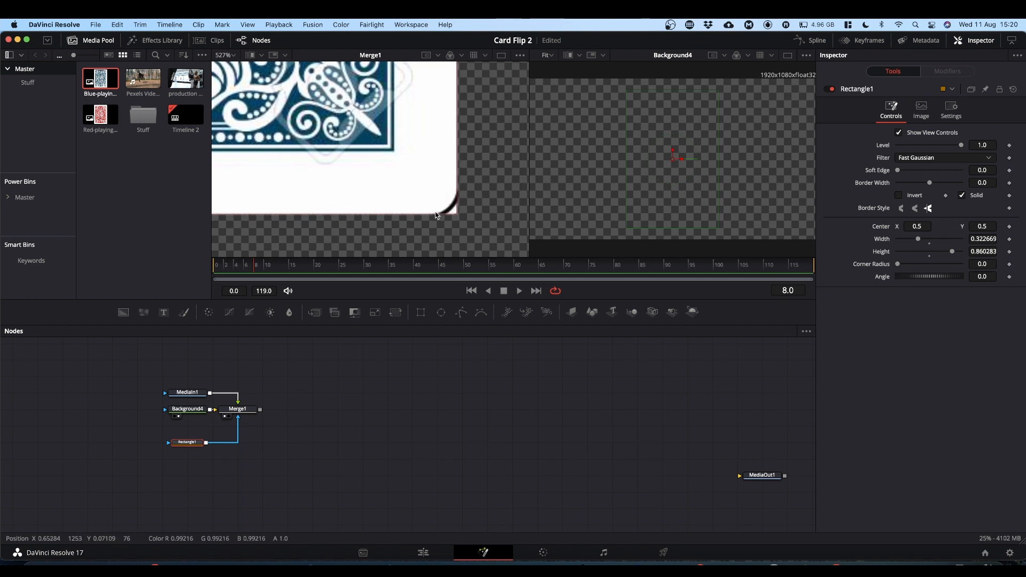
- Round the rectangle mask's corners with a corner radius of 0.078 to cut off the card's black corners
click(188, 451)
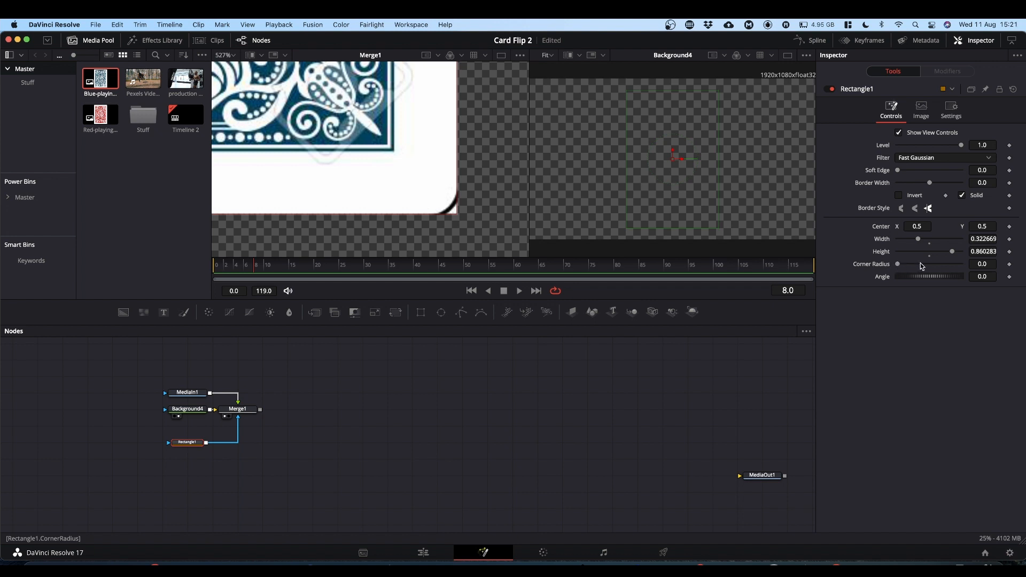
click(980, 264)
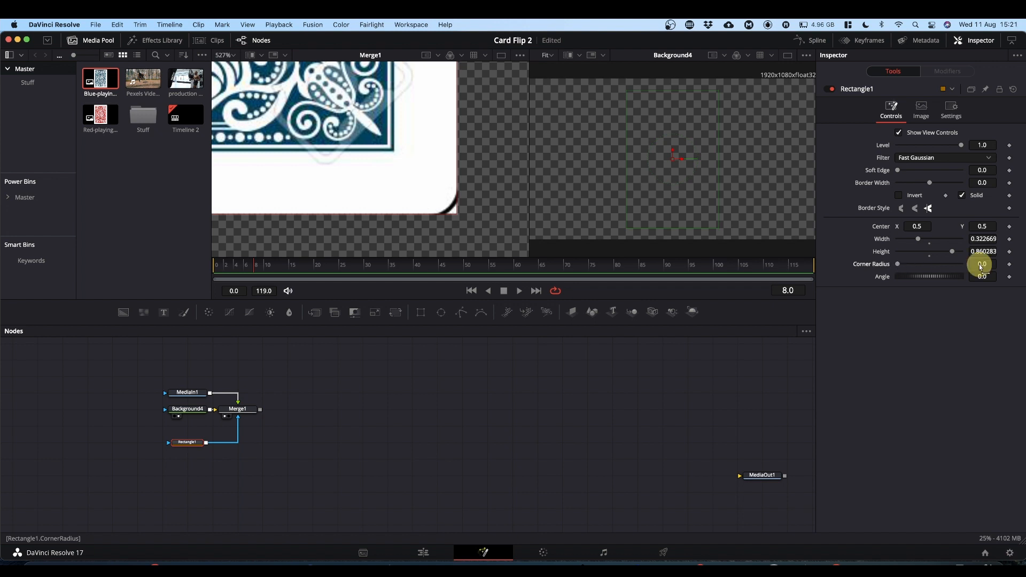
drag(981, 266, 515, 264)
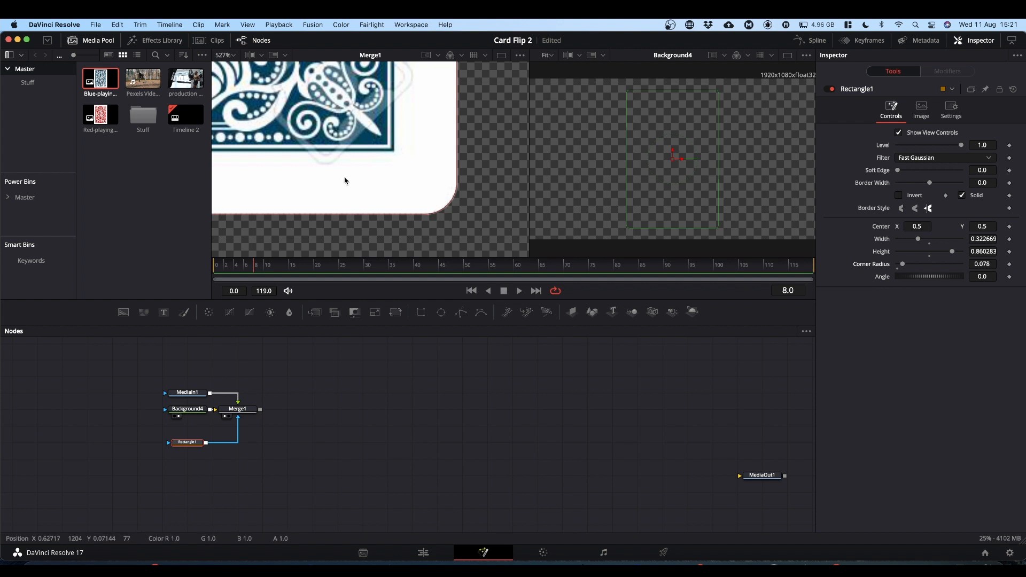
super+scroll(350, 162, down, 8)
scroll(352, 162, up, 2)
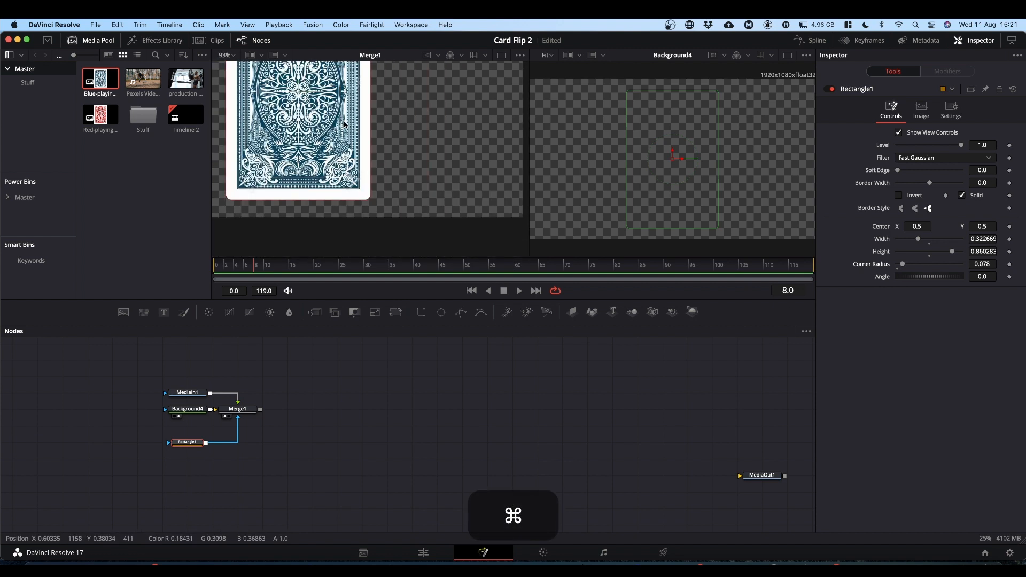
click(229, 55)
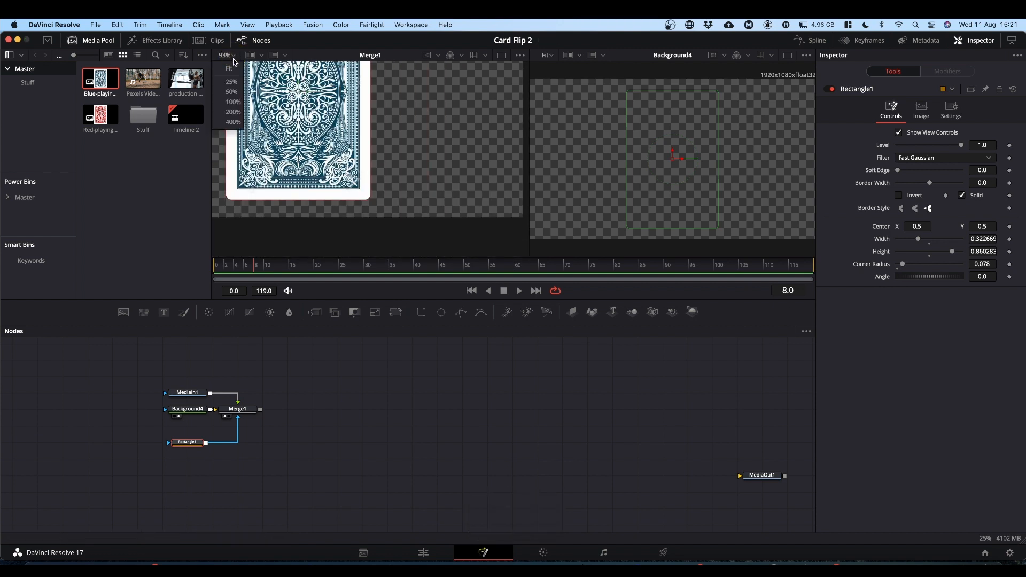
click(228, 64)
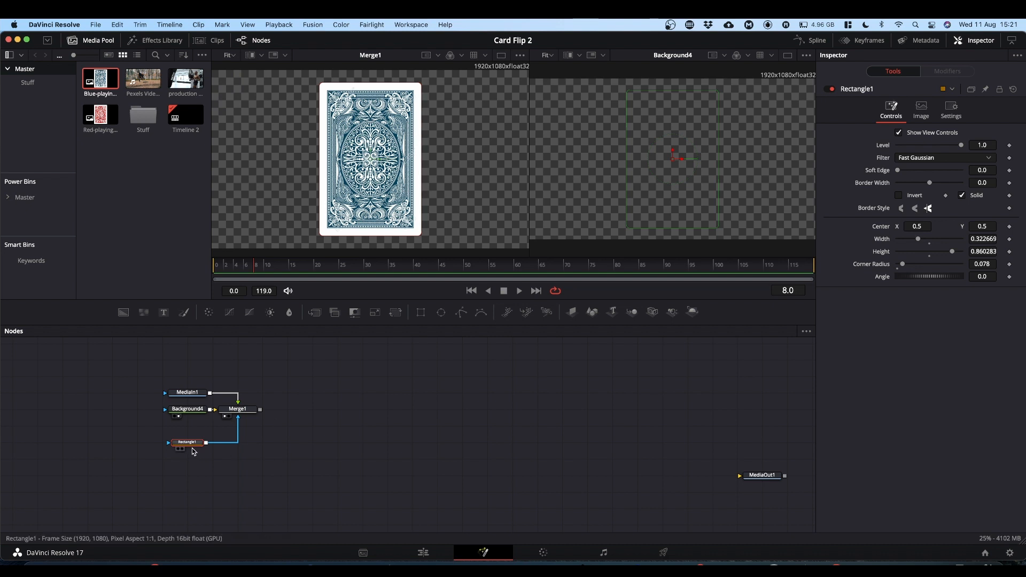
- Add the Pexels horse video to the node graph and merge it over a new background with alpha 0.0
drag(194, 443, 118, 444)
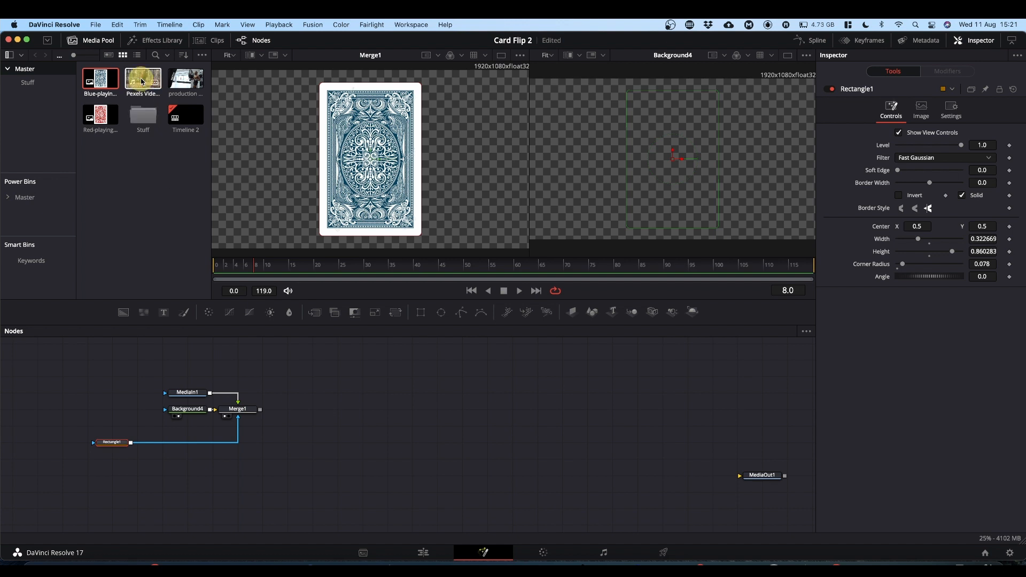
drag(143, 79, 191, 481)
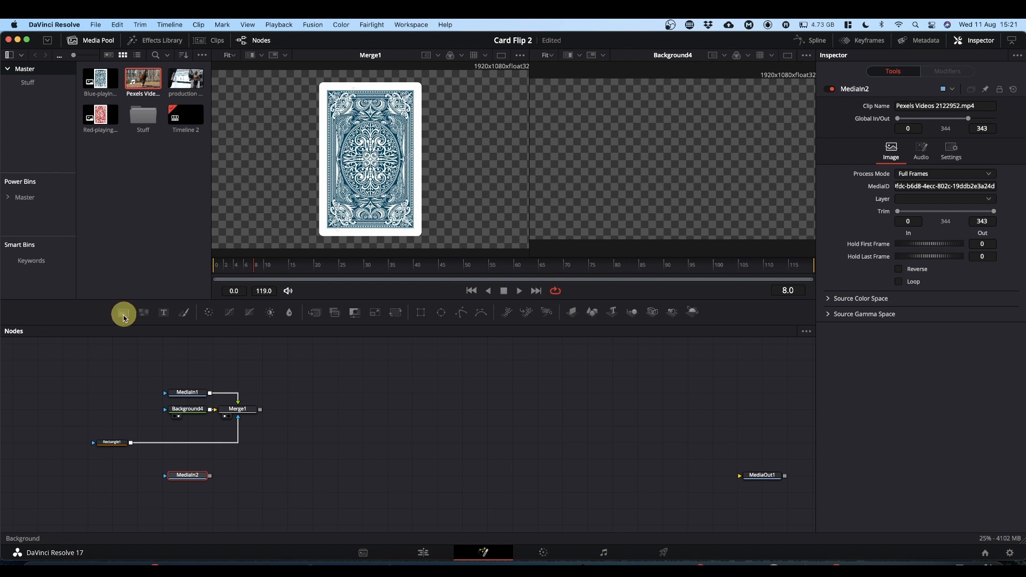
drag(123, 319, 198, 492)
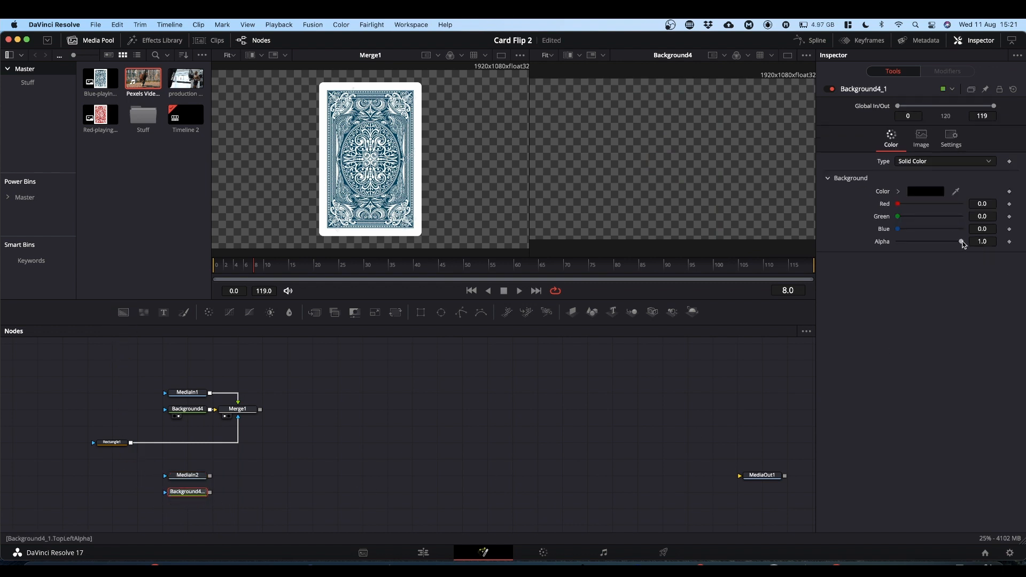
drag(962, 242, 715, 254)
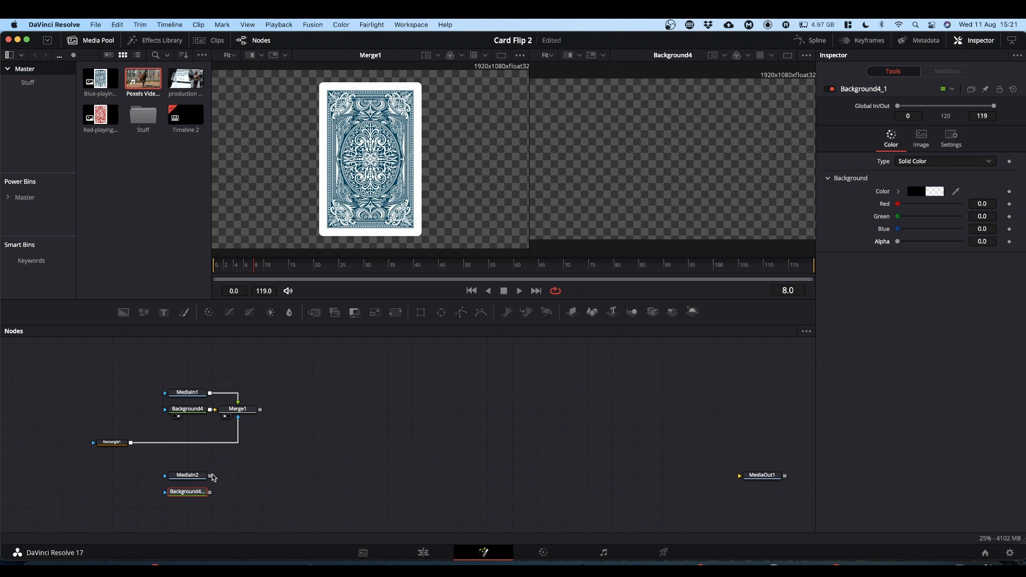
drag(211, 476, 213, 493)
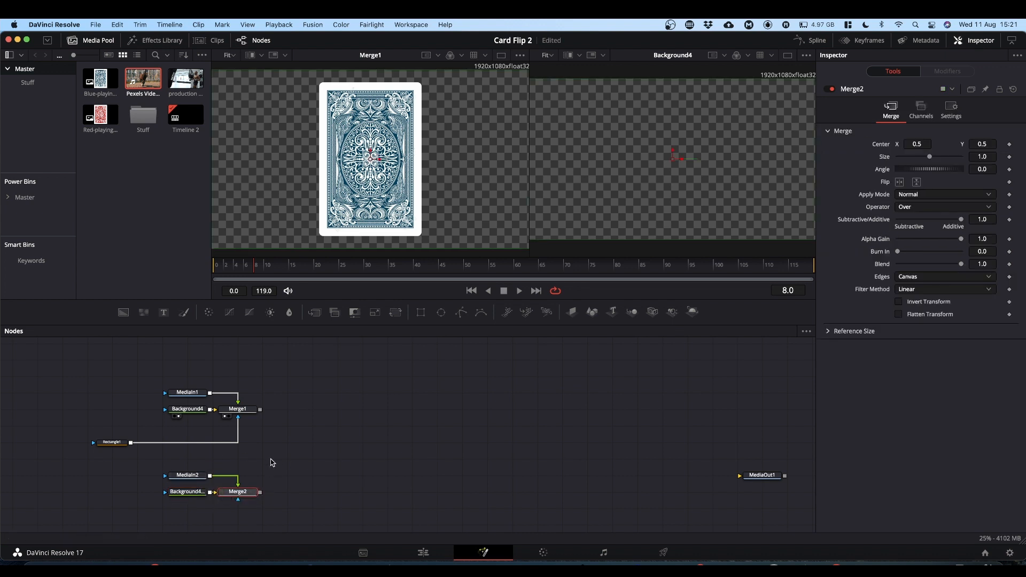
- Arrange the horse clip below its background, shift Merge2 aside, and connect Rectangle1 to Merge2 as its mask
drag(238, 492, 262, 493)
drag(192, 476, 193, 508)
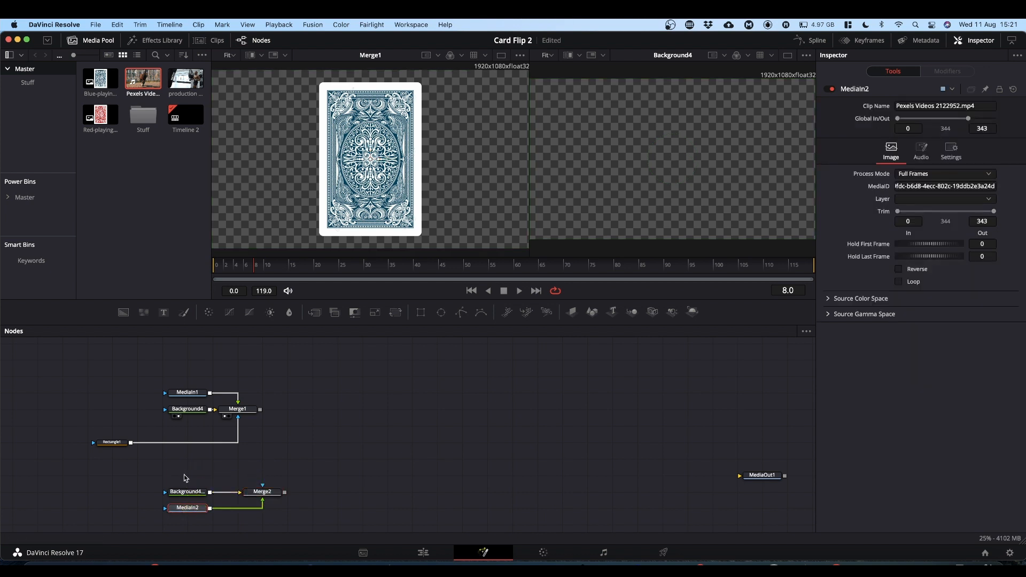
drag(131, 443, 264, 488)
- Rename the MediaIn1 node of the blue card image as Card_Back
click(189, 393)
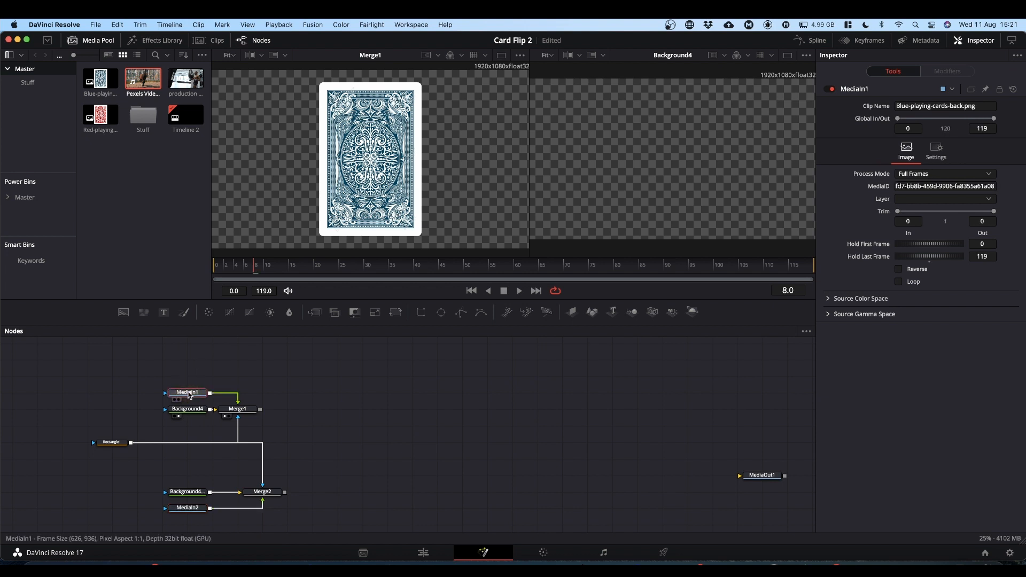
key(F2)
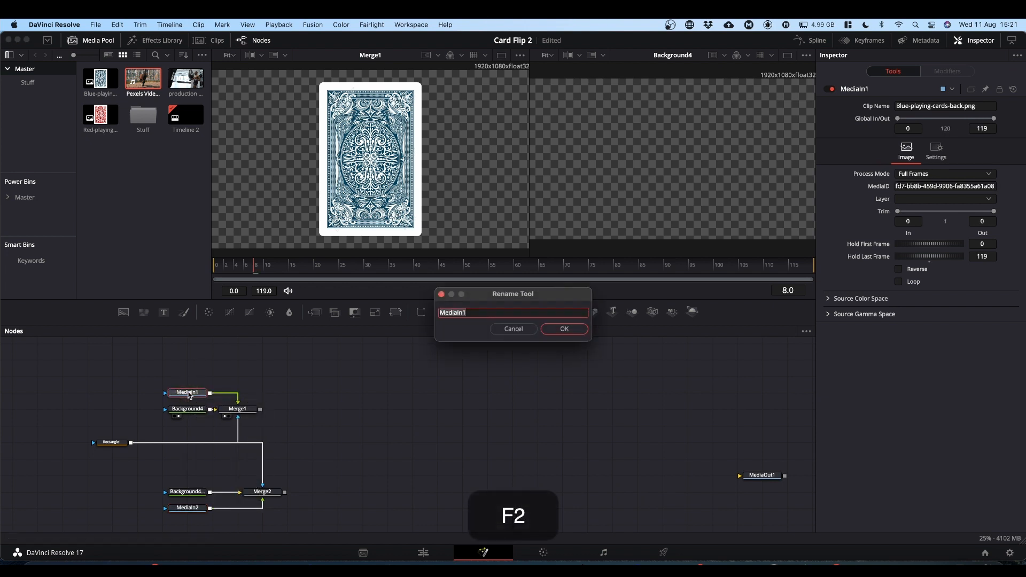
text(Car)
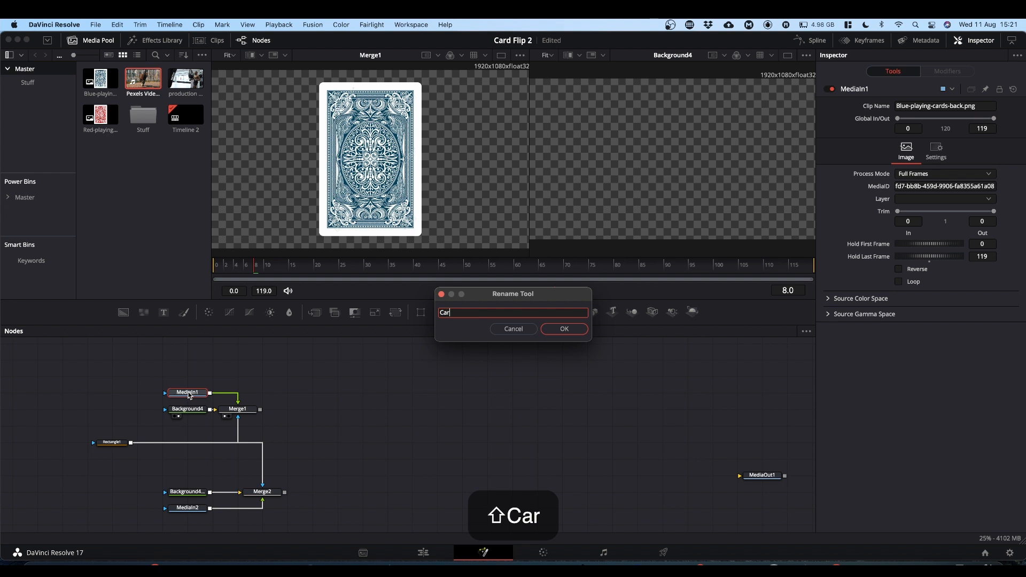
text(d_Back)
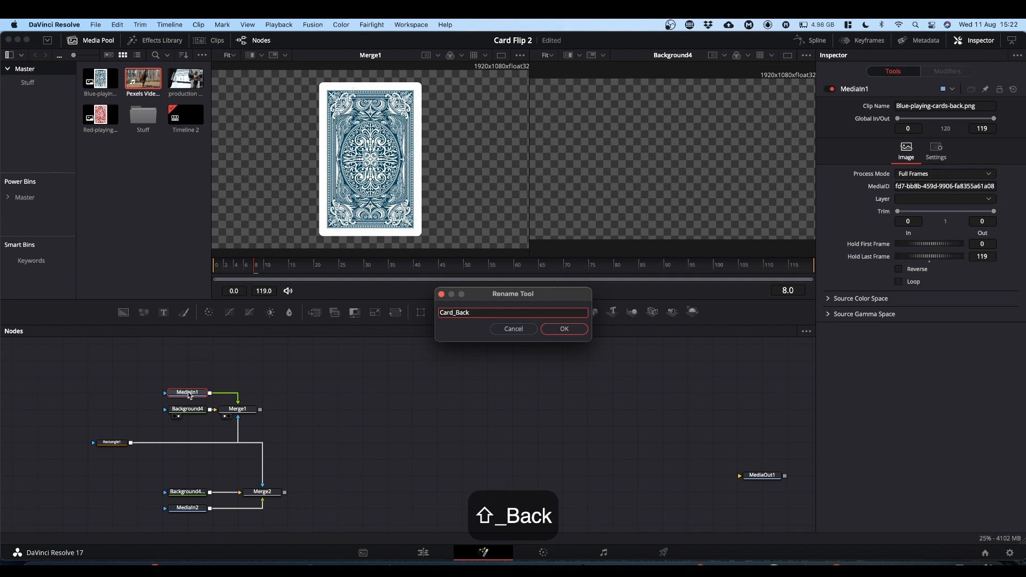
key(Return)
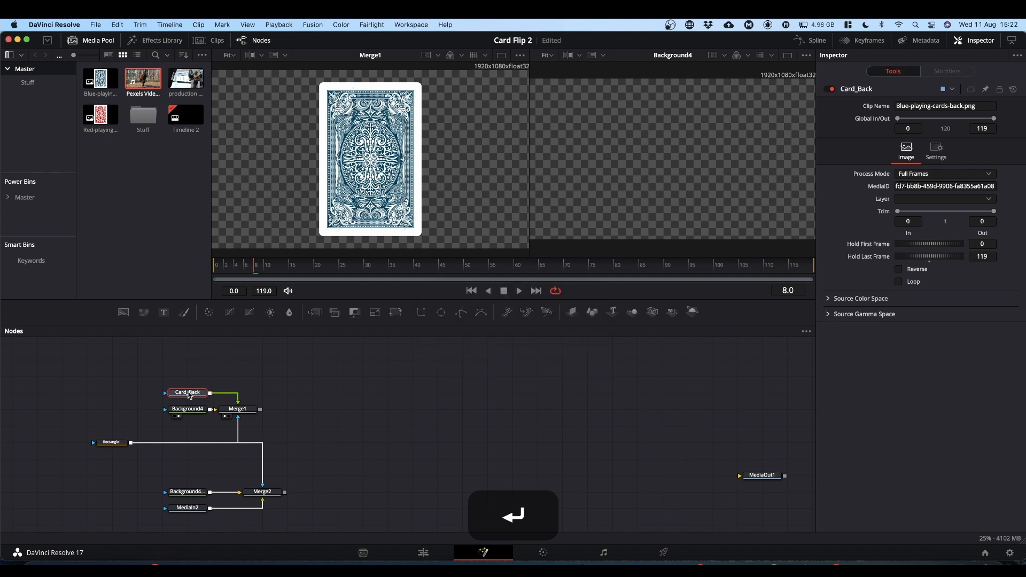
- Rename the MediaIn2 node of the video clip as Horse
click(187, 509)
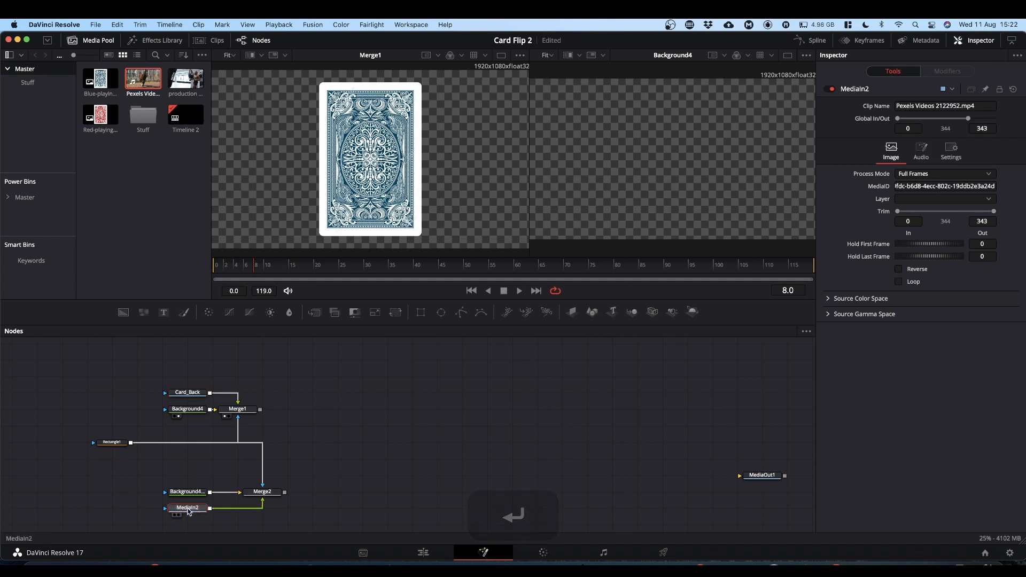
key(F2)
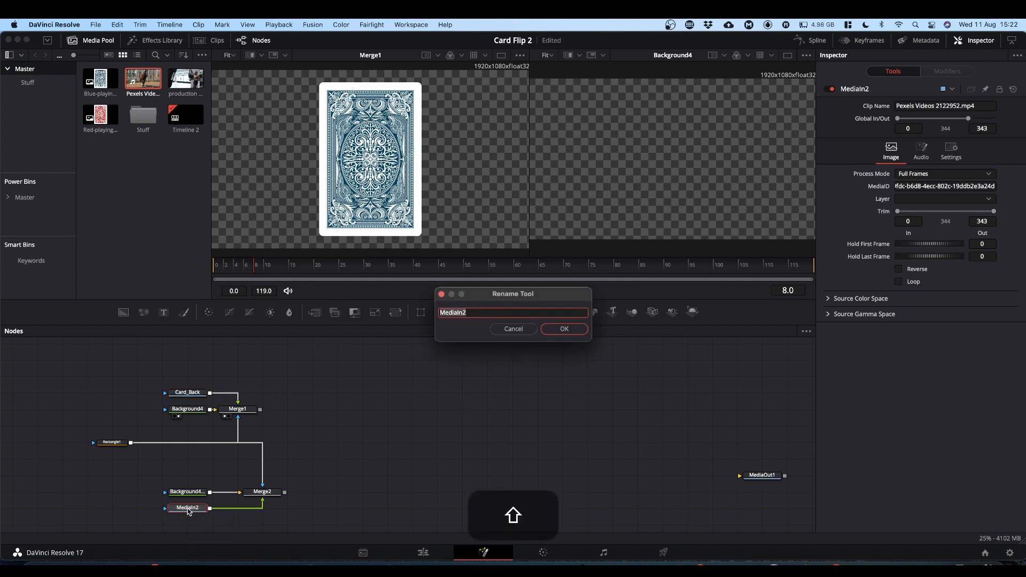
text(Horse)
key(Return)
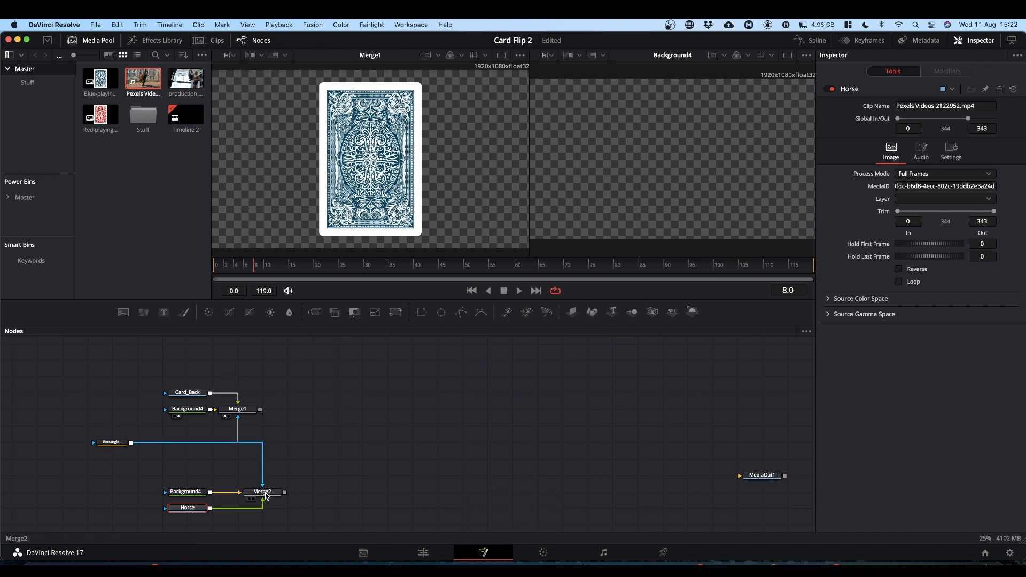
- Show Merge2 in the first viewer and reposition the horse to center X 0.593, Y 0.454 using a Transform after the Horse node
drag(264, 493, 410, 174)
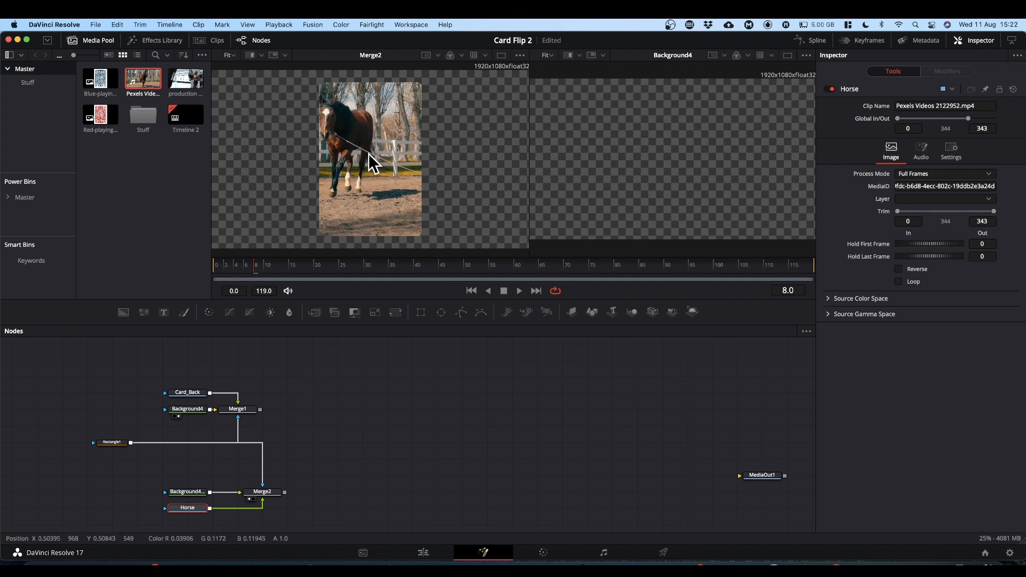
click(192, 510)
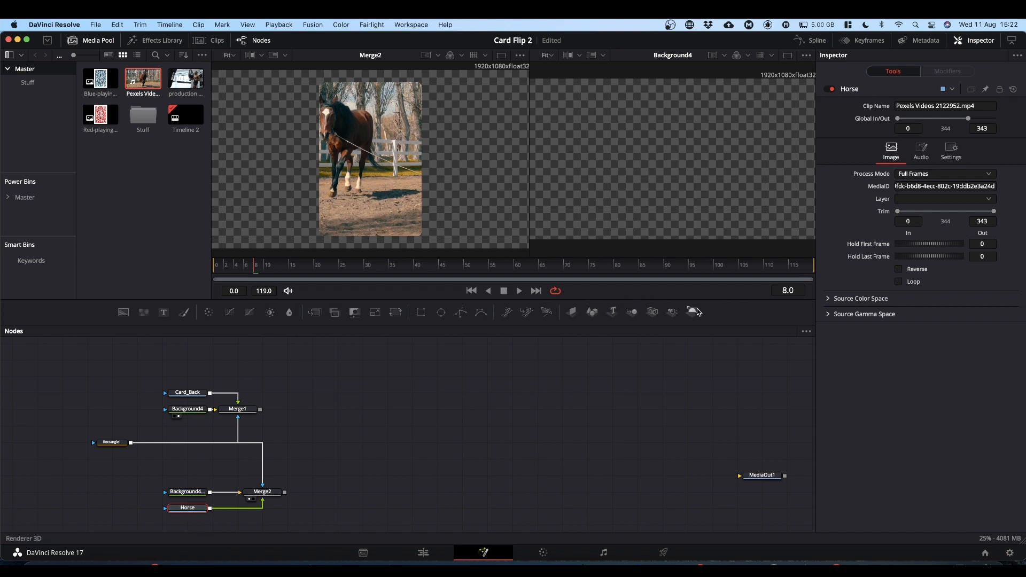
click(396, 313)
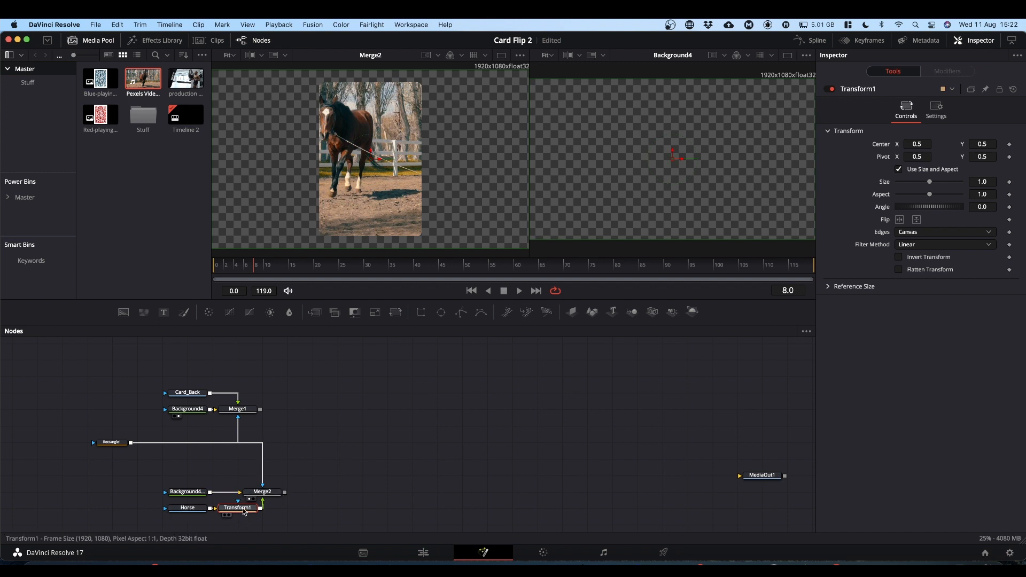
click(243, 511)
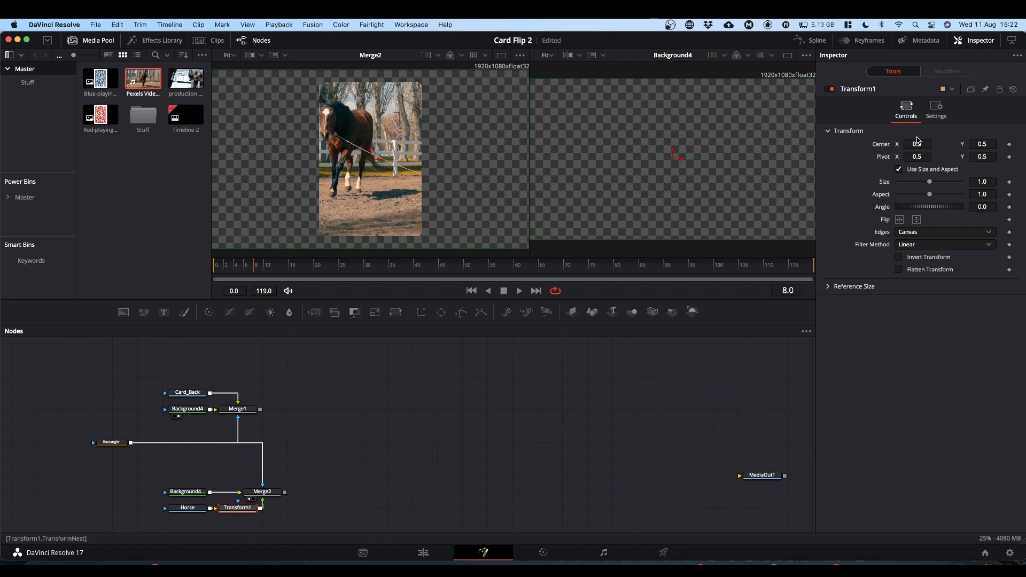
drag(917, 143, 962, 144)
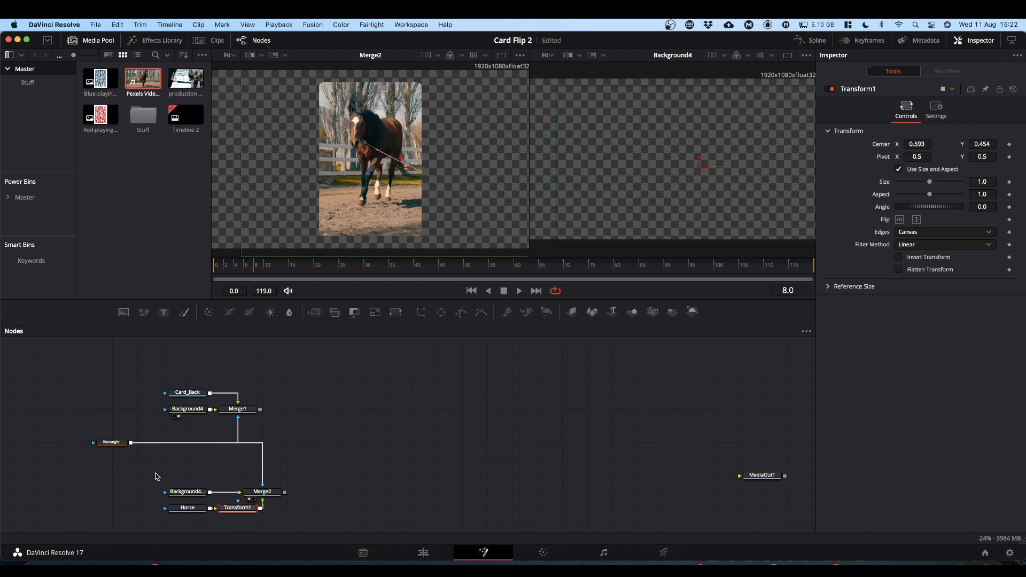
- Show Merge1 in the first viewer and Merge2 in the second, and make both viewers about equally wide
drag(251, 411, 390, 147)
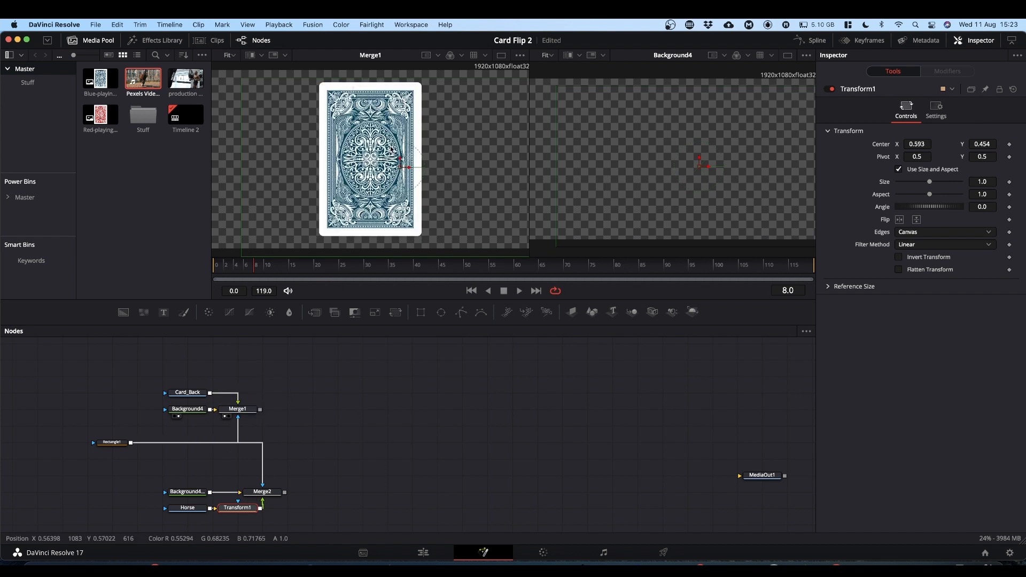
drag(275, 493, 684, 158)
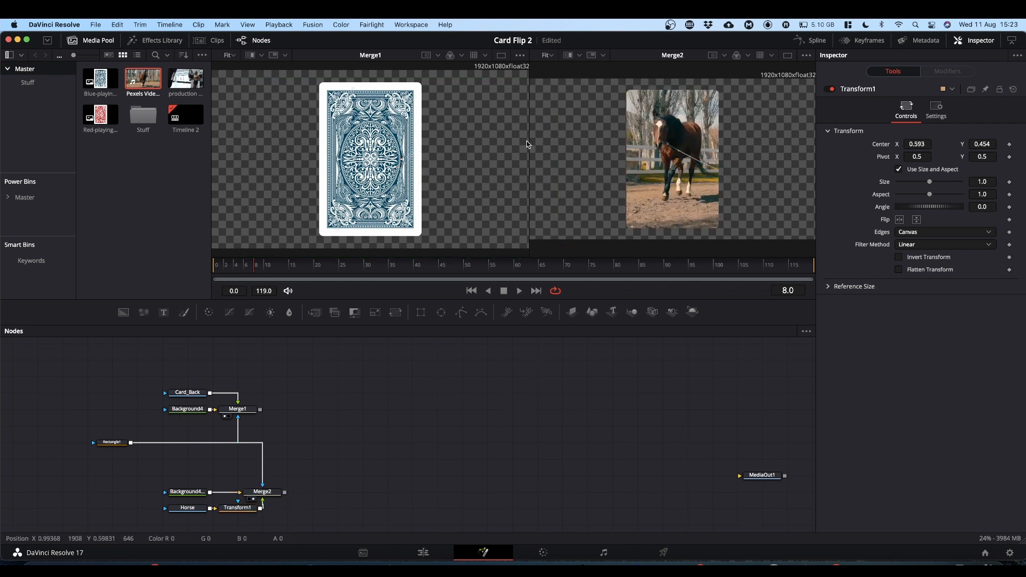
drag(528, 142, 511, 140)
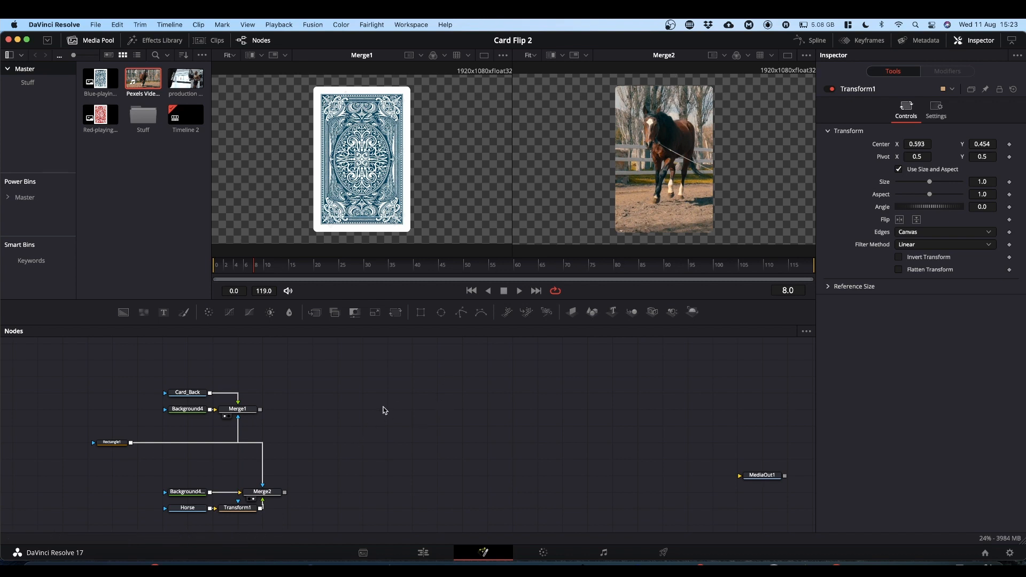
- Add another Background node below the horse branch and mask it with a pasted copy of Rectangle1
scroll(383, 411, down, 3)
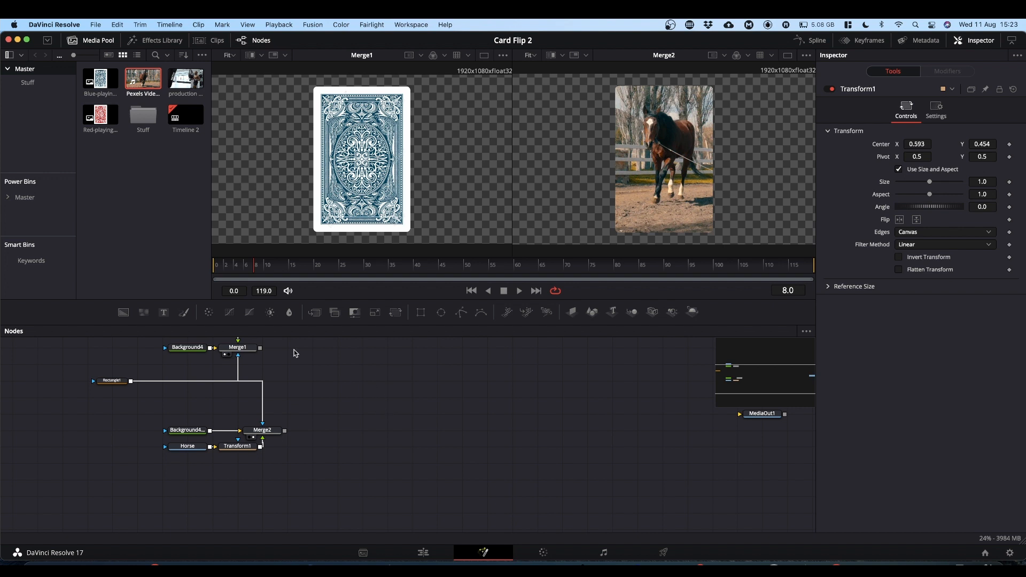
drag(124, 312, 272, 488)
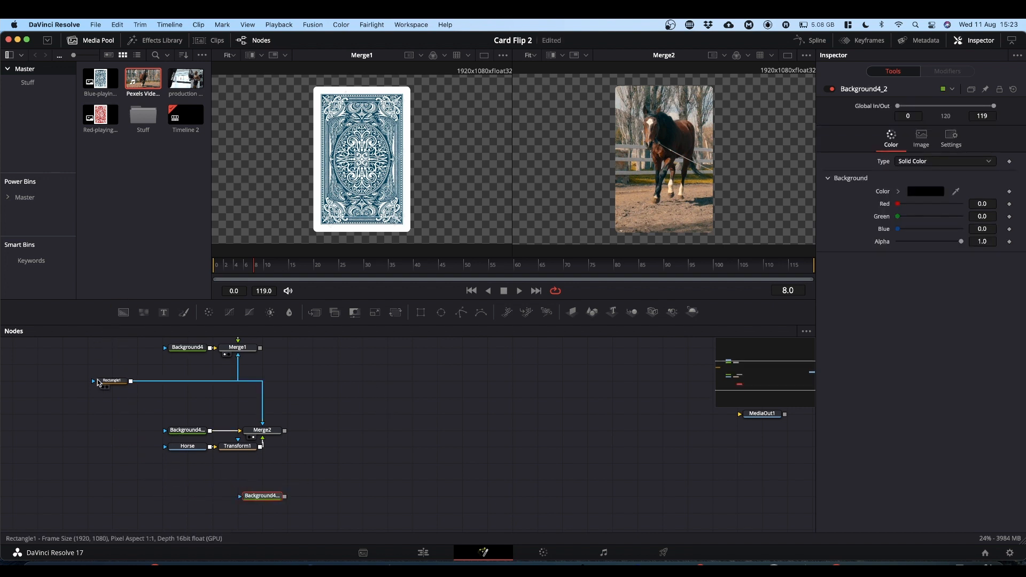
click(107, 382)
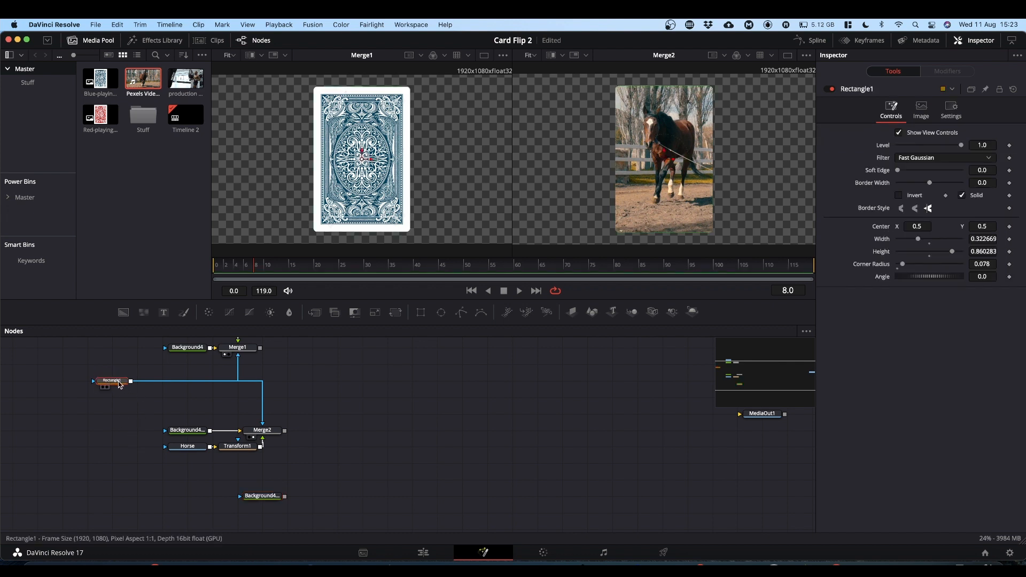
key(super+c)
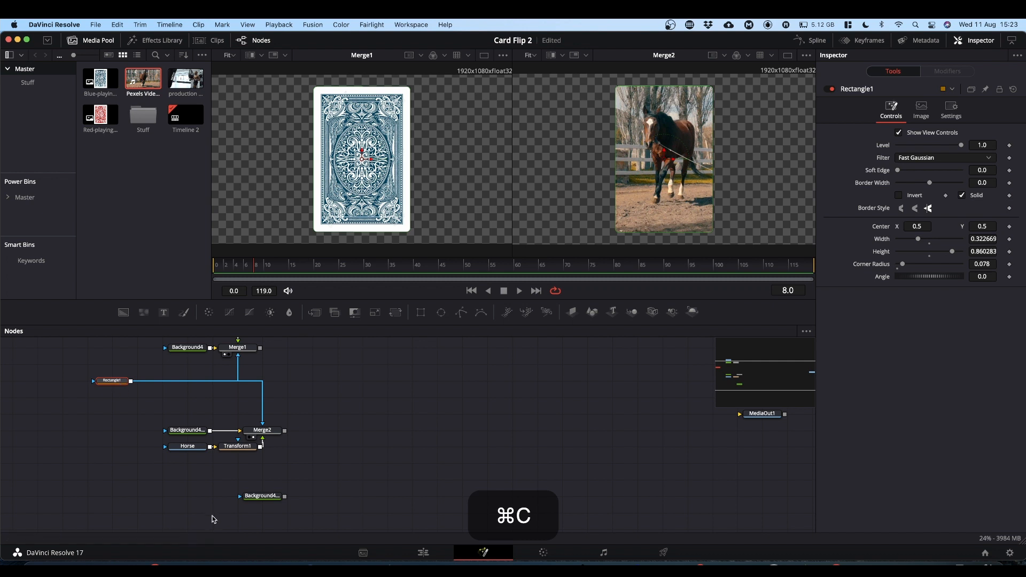
click(197, 505)
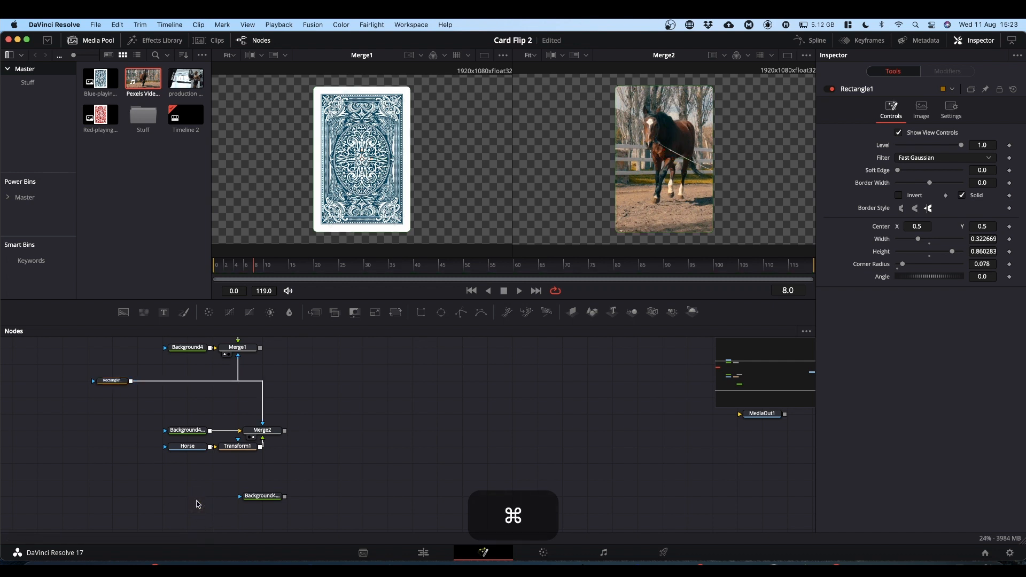
key(super+v)
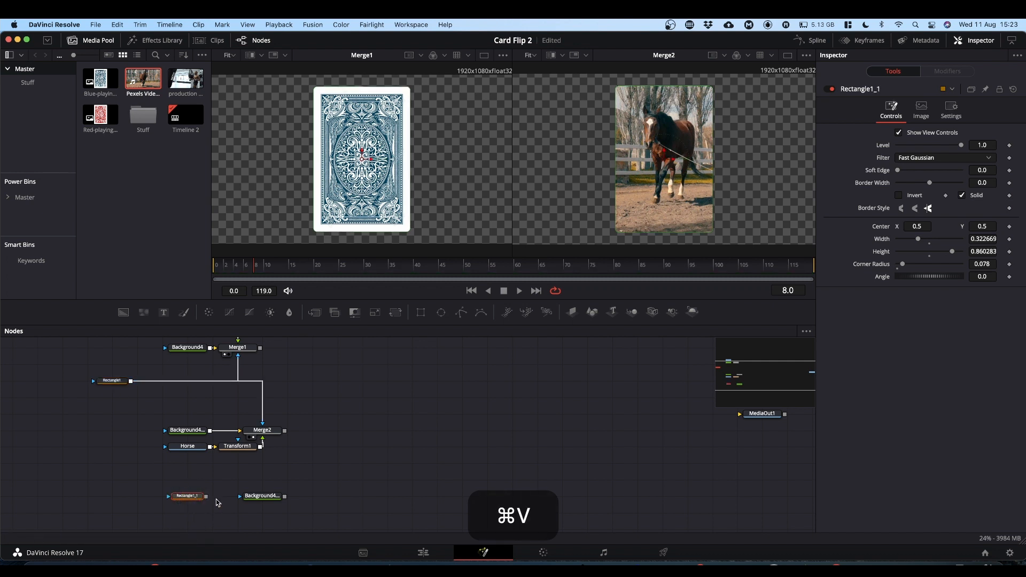
drag(206, 497, 262, 501)
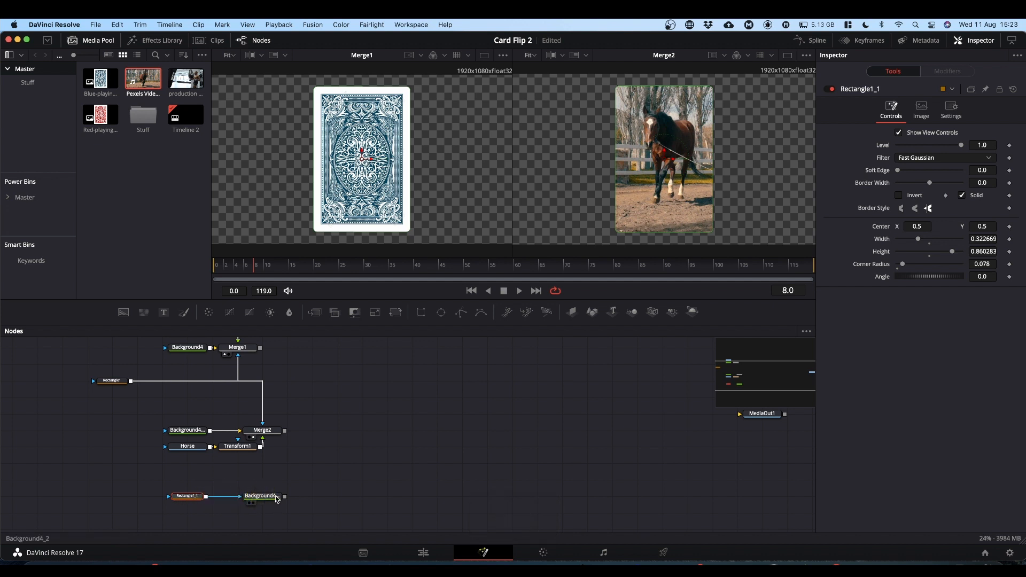
- Set the color of the new Background4_2 node to white
click(271, 499)
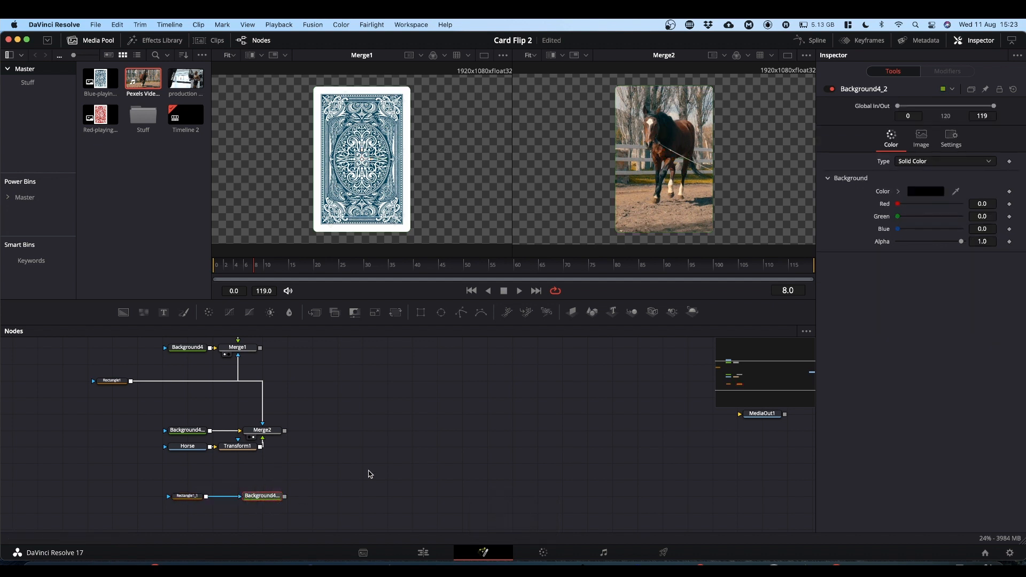
click(900, 193)
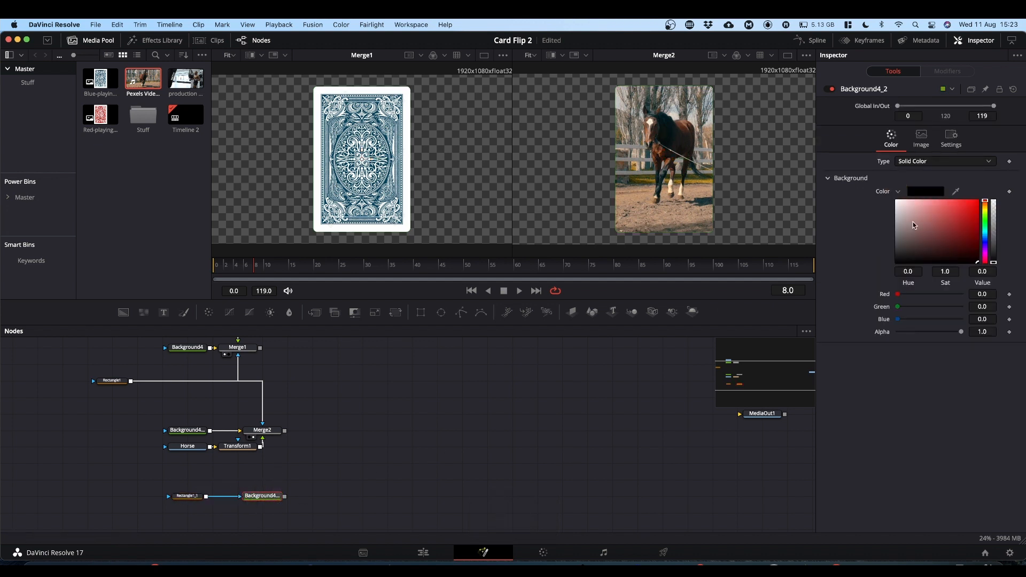
click(898, 202)
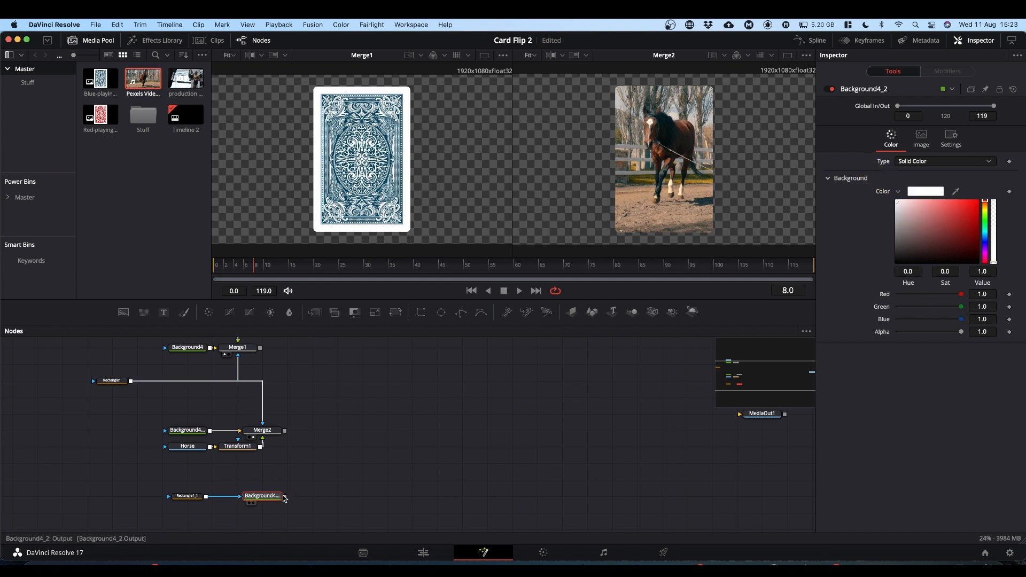
- Merge the white background over Merge2's output with Merge3 placed beside Merge2, and show Merge3 in the second viewer
drag(285, 499, 286, 434)
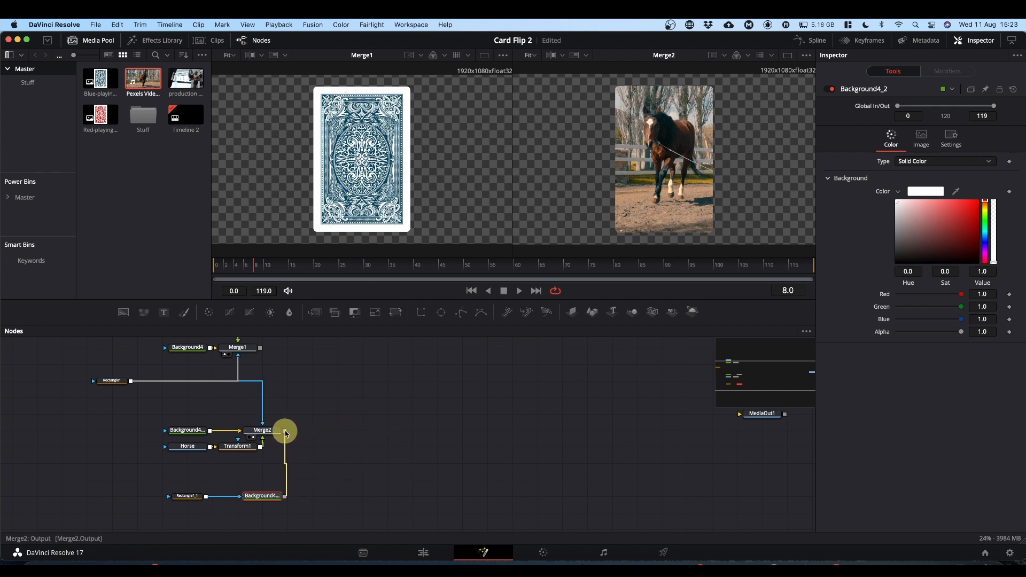
drag(285, 433, 285, 433)
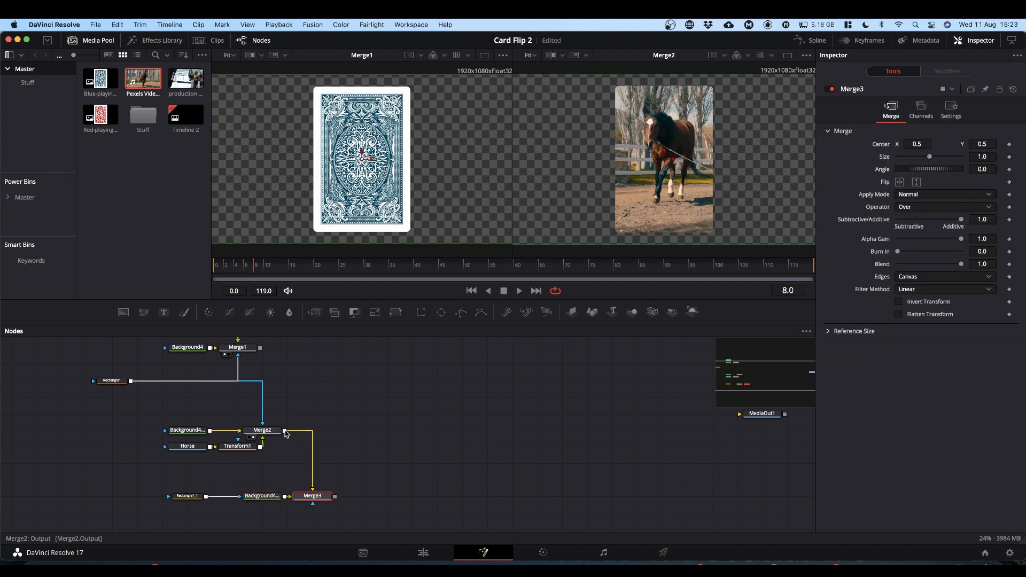
drag(321, 496, 321, 430)
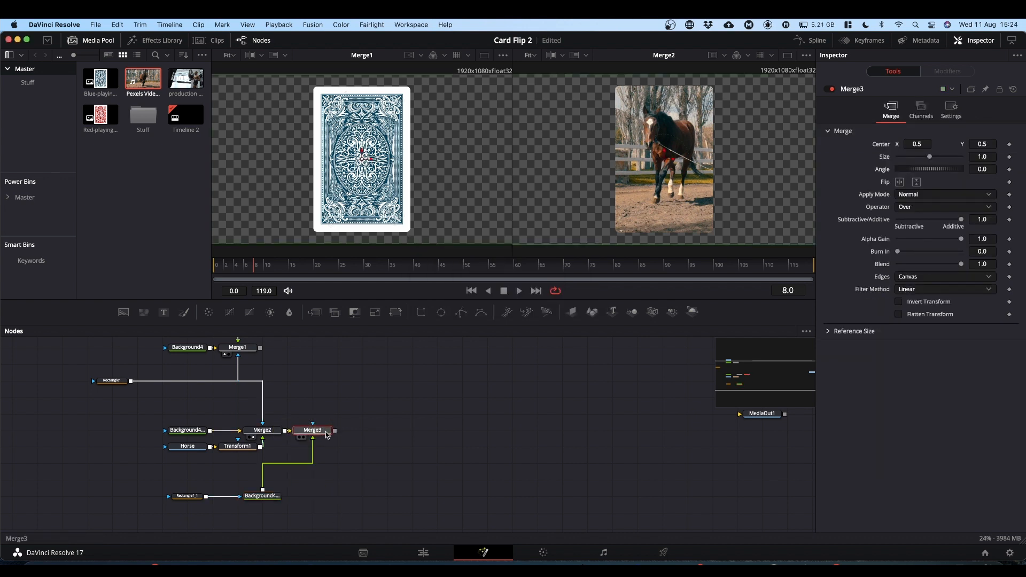
key(2)
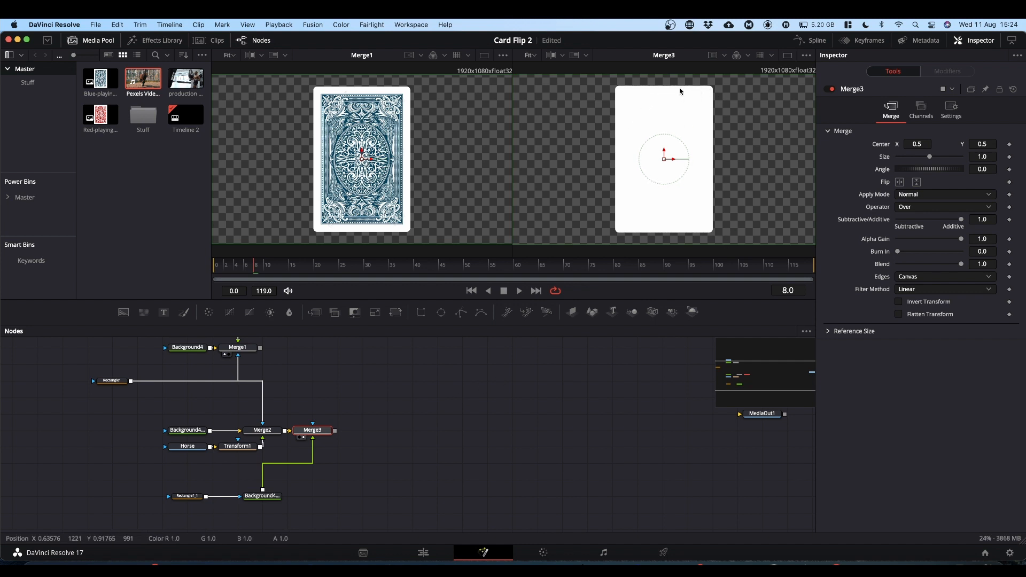
- Turn off Solid on the Rectangle1_1 mask and set its Border Width to 0.0186
click(183, 498)
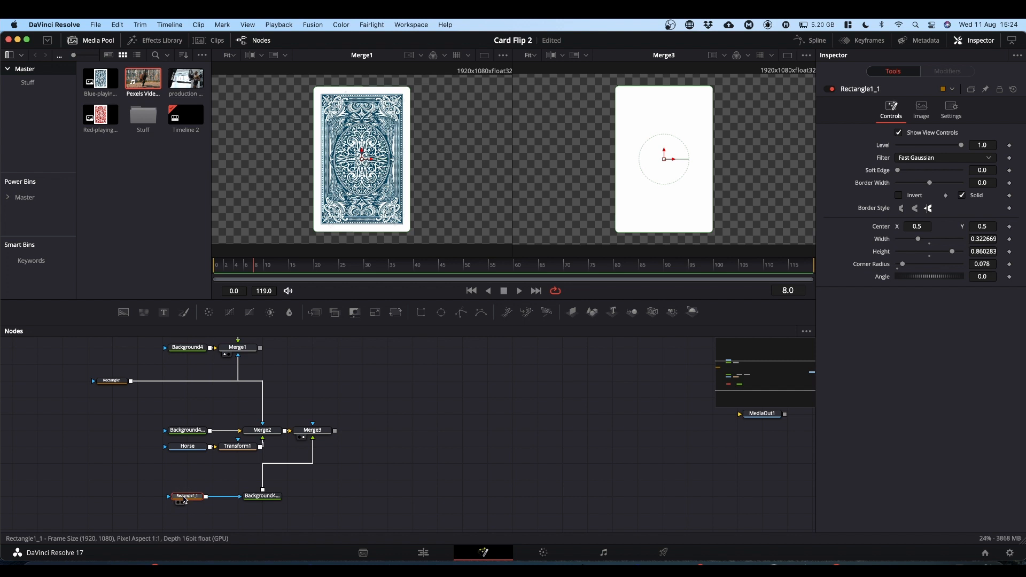
click(963, 196)
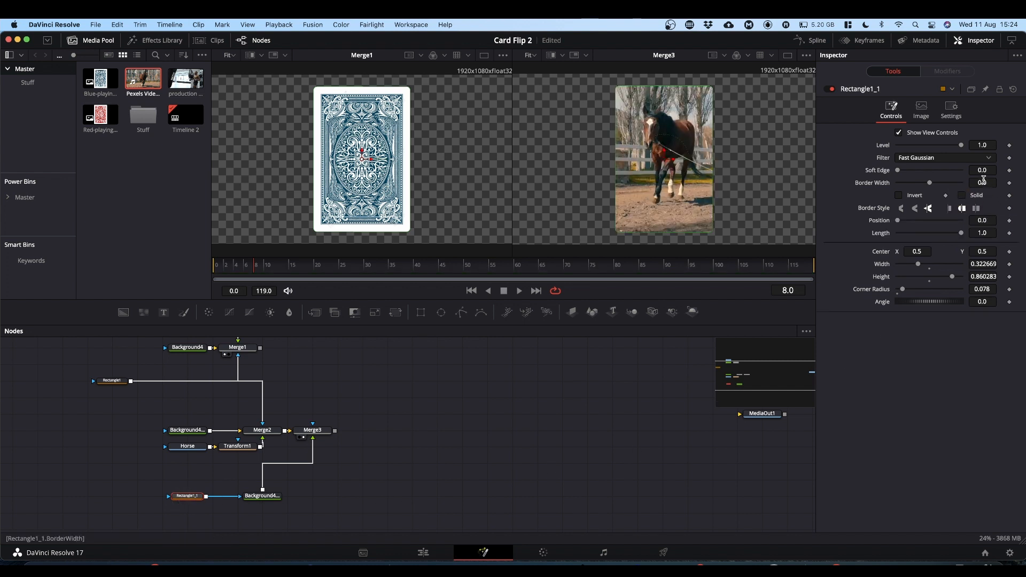
drag(982, 183, 571, 183)
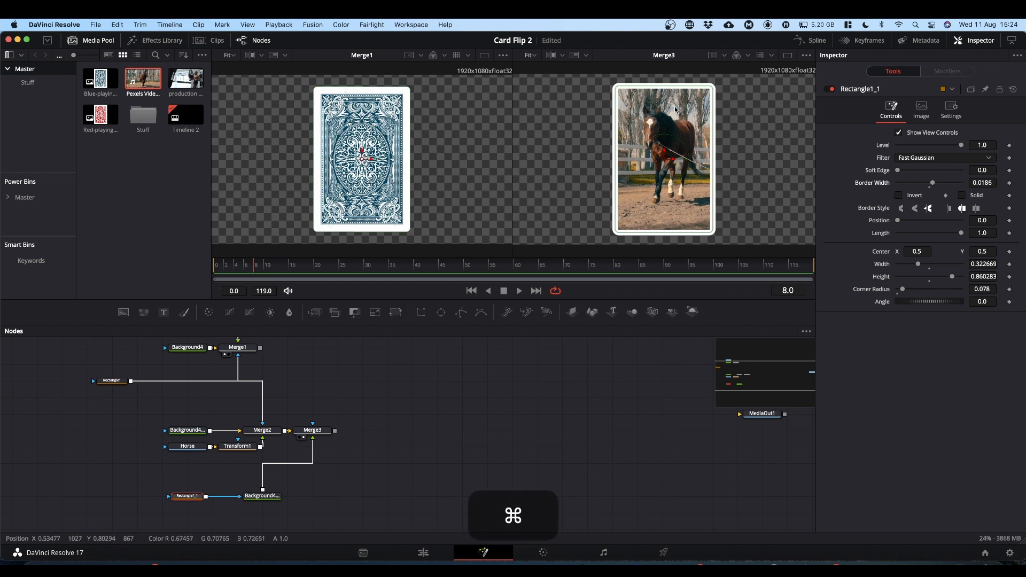
- Shrink the Rectangle1_1 mask in the viewer to about 0.304 width and 0.831 height so the border meets the card's edges
scroll(676, 113, up, 2)
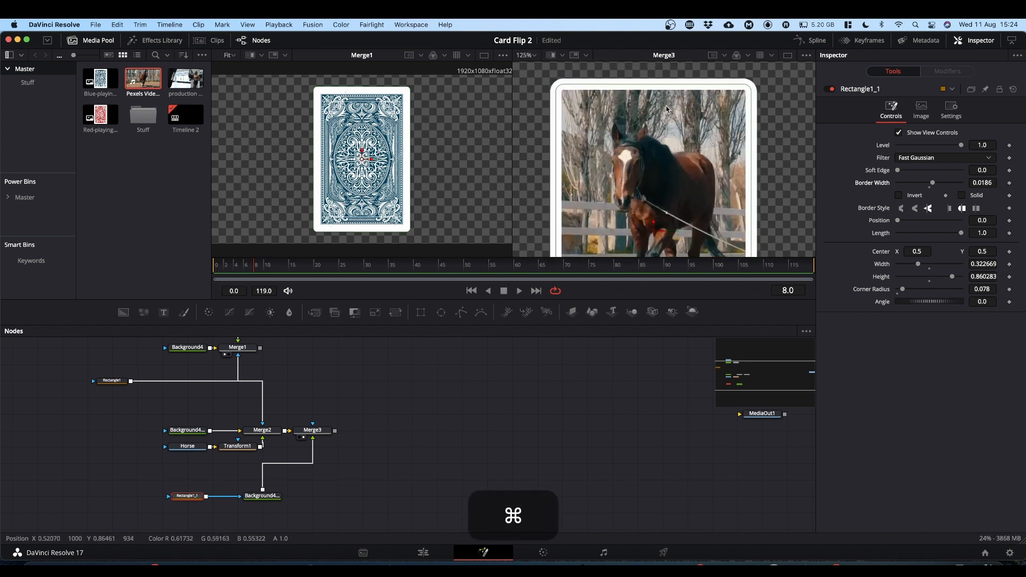
scroll(666, 106, up, 3)
scroll(672, 104, up, 2)
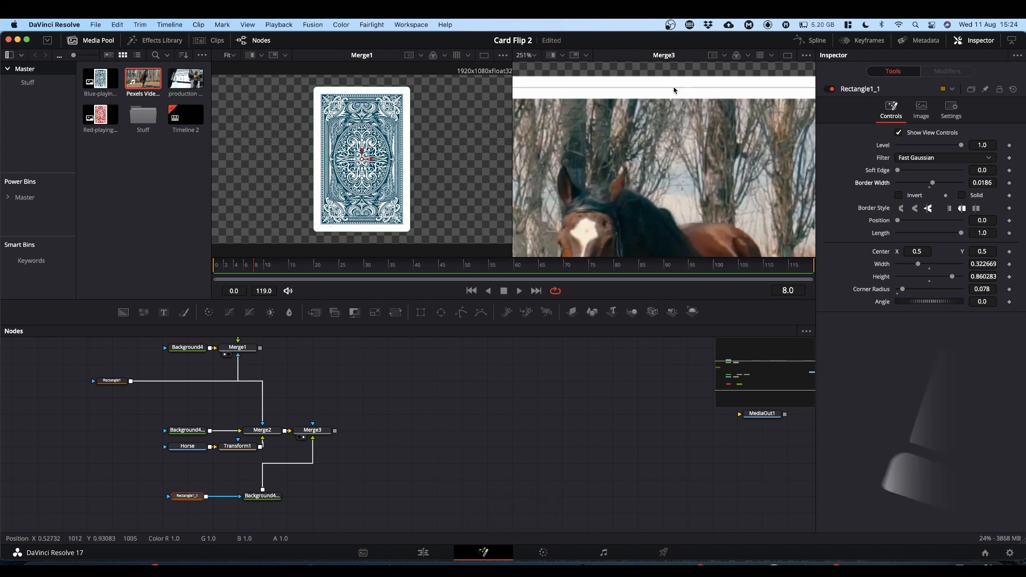
click(674, 88)
mouse_move(675, 88)
mouse_down()
mouse_move(675, 107)
mouse_move(675, 96)
mouse_up()
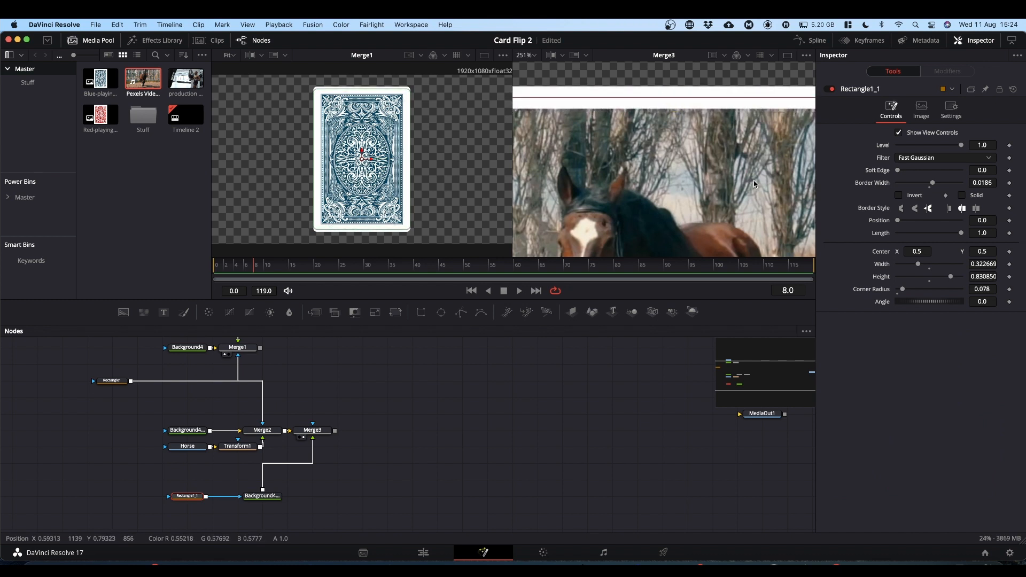
drag(752, 182, 593, 166)
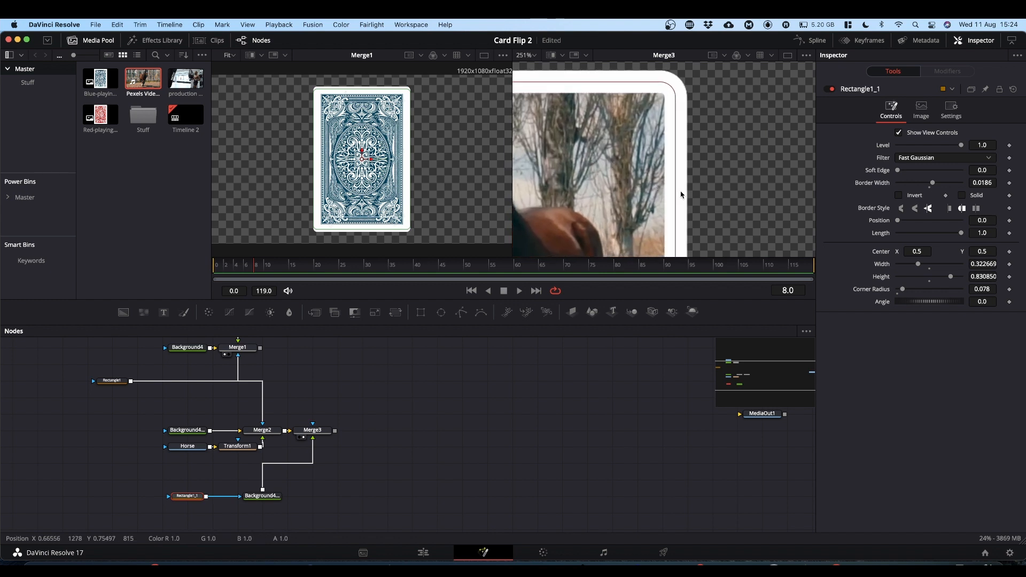
mouse_move(677, 191)
mouse_down()
mouse_move(651, 193)
mouse_move(668, 192)
mouse_up()
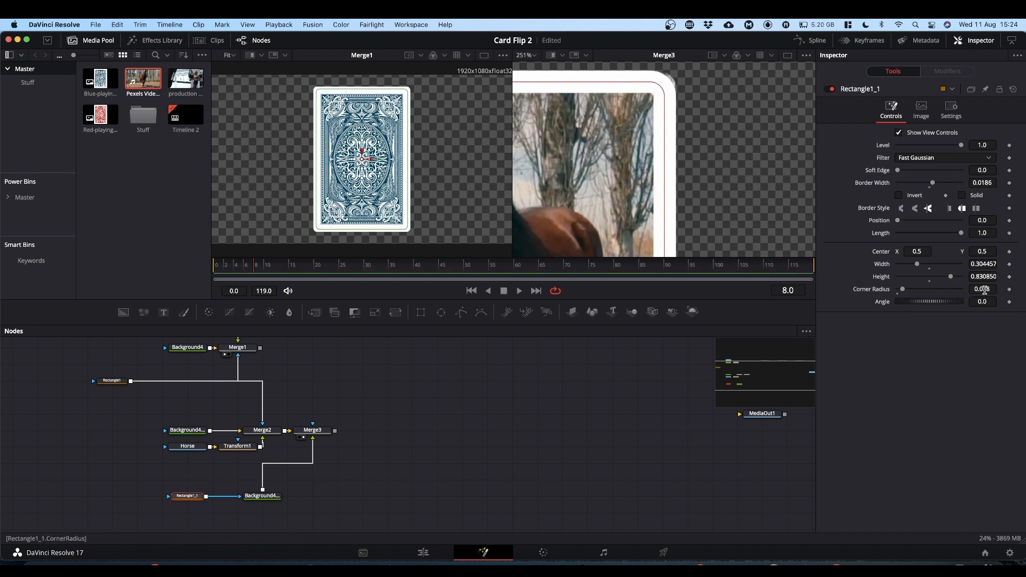
- Reduce Rectangle1_1's Corner Radius to 0.028 and fit the whole horse card in the second viewer
drag(985, 290, 961, 287)
key(alt)
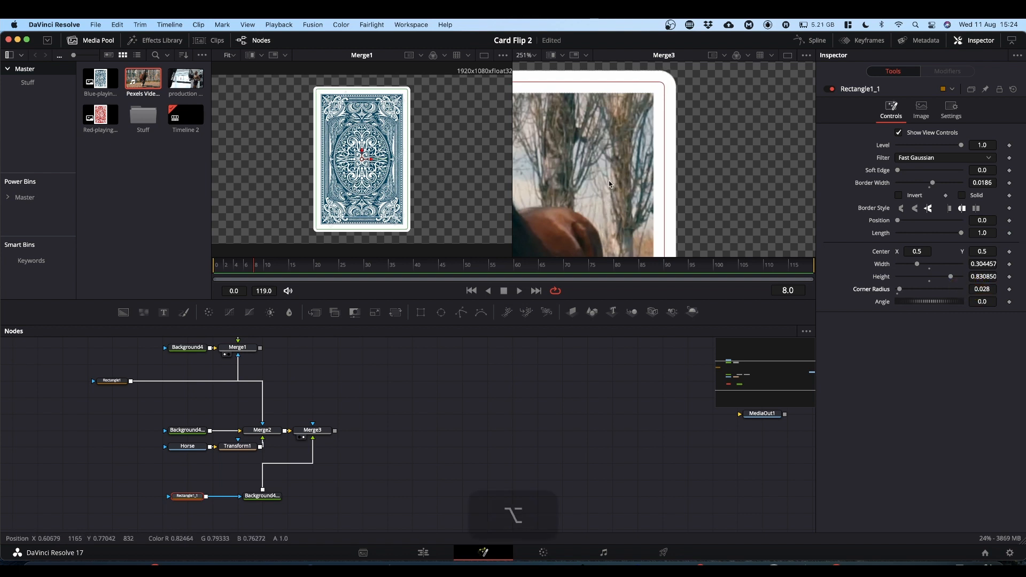
scroll(609, 182, down, 5)
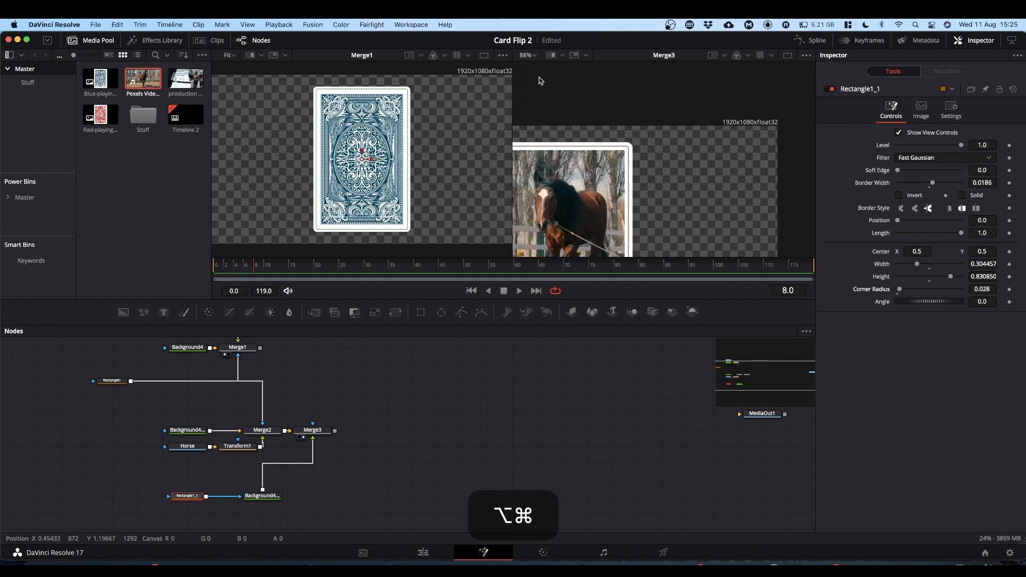
click(526, 55)
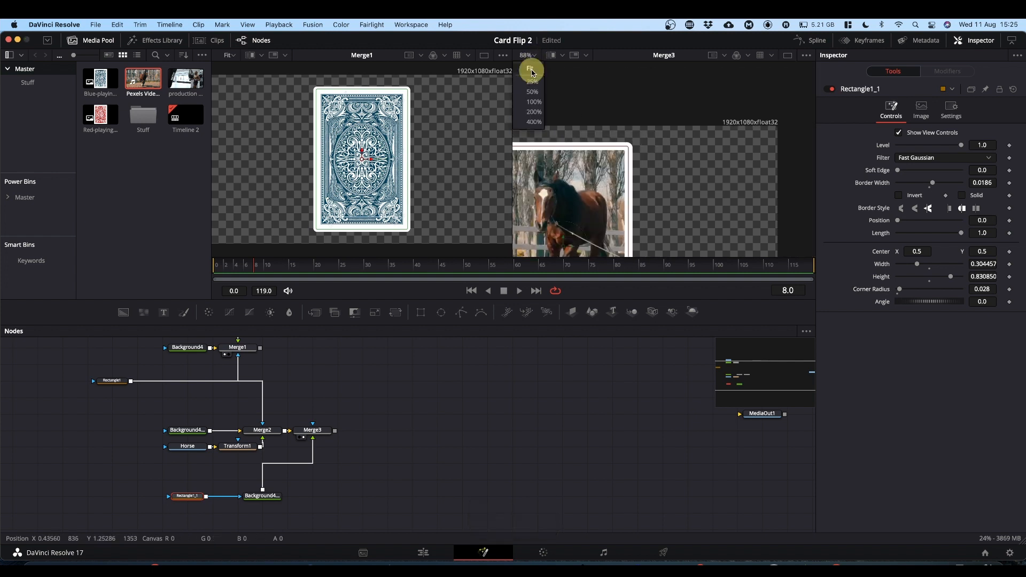
click(531, 69)
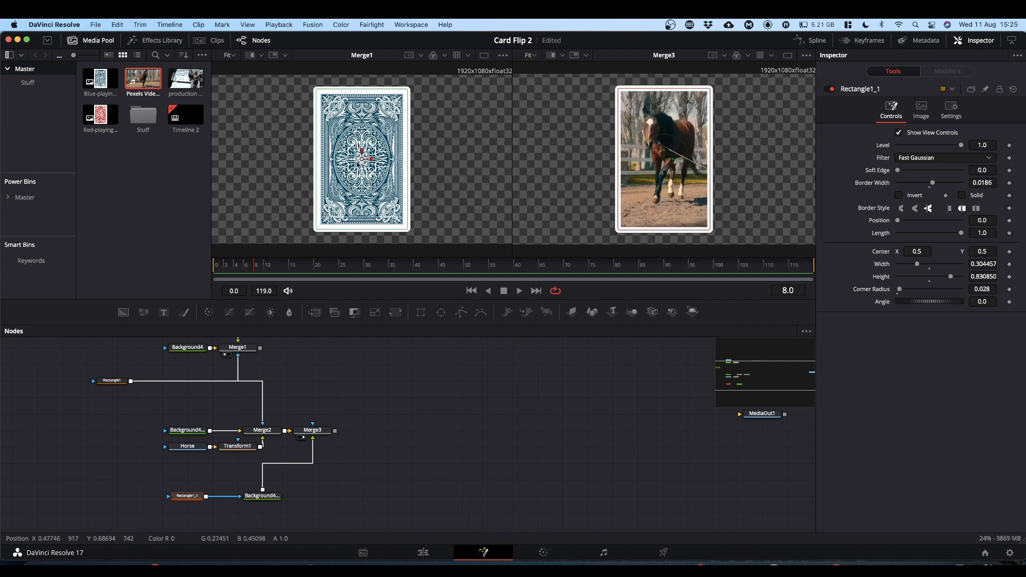
scroll(394, 411, up, 3)
scroll(393, 409, down, 3)
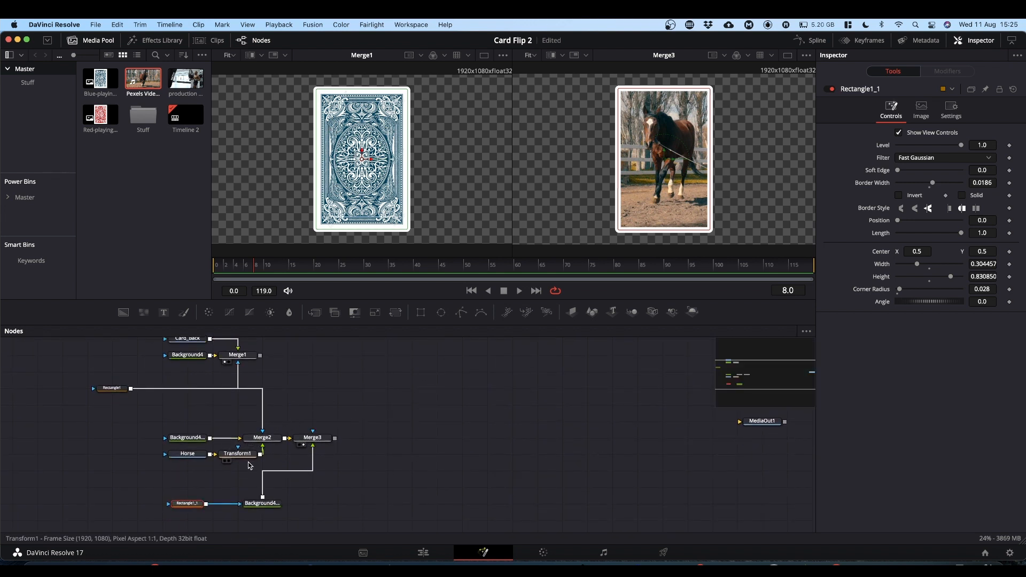
- Line up Merge1 above Merge3 and add an Image Plane 3D node beside each of the two merges
drag(241, 356, 332, 359)
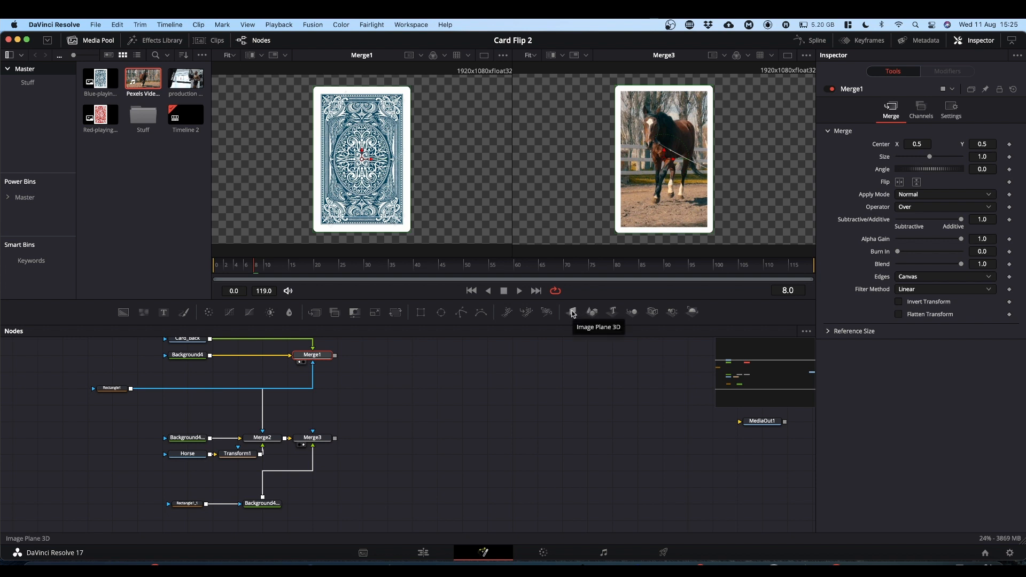
drag(572, 314, 412, 356)
drag(572, 313, 403, 436)
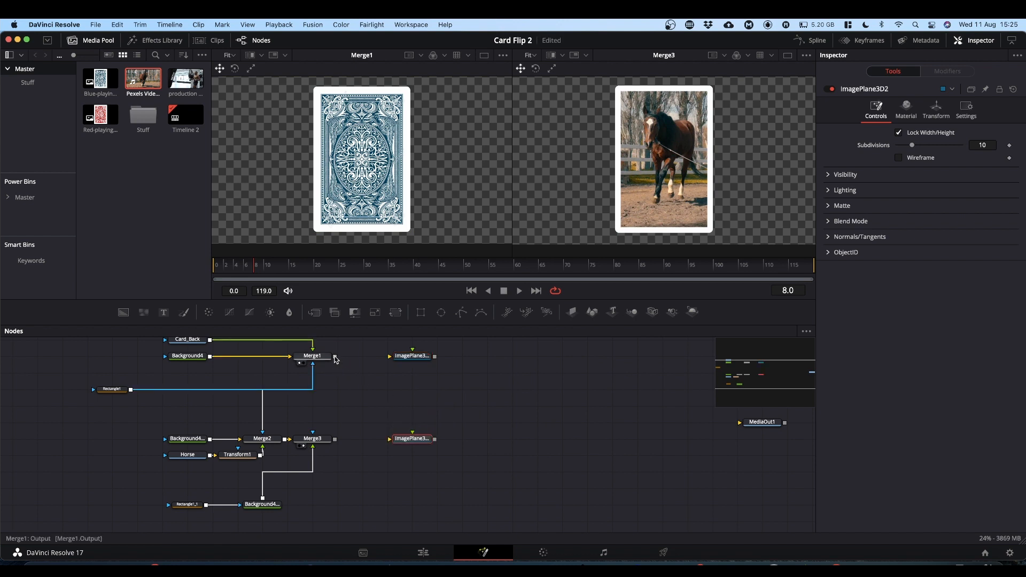
- Connect Merge1 and Merge3 to their image planes, and join both planes in a Merge 3D shown in the second viewer
drag(335, 357, 412, 356)
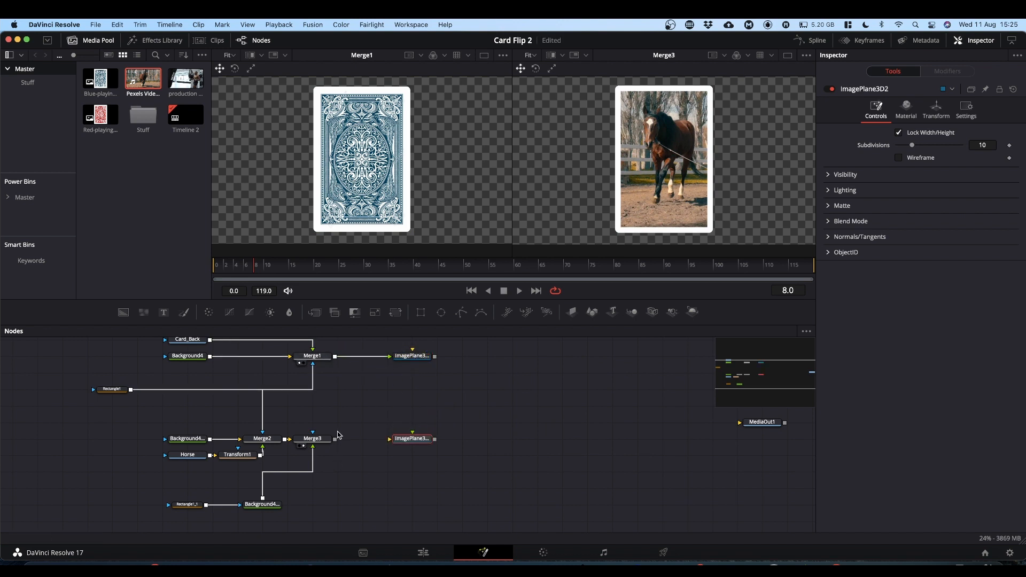
drag(335, 439, 403, 442)
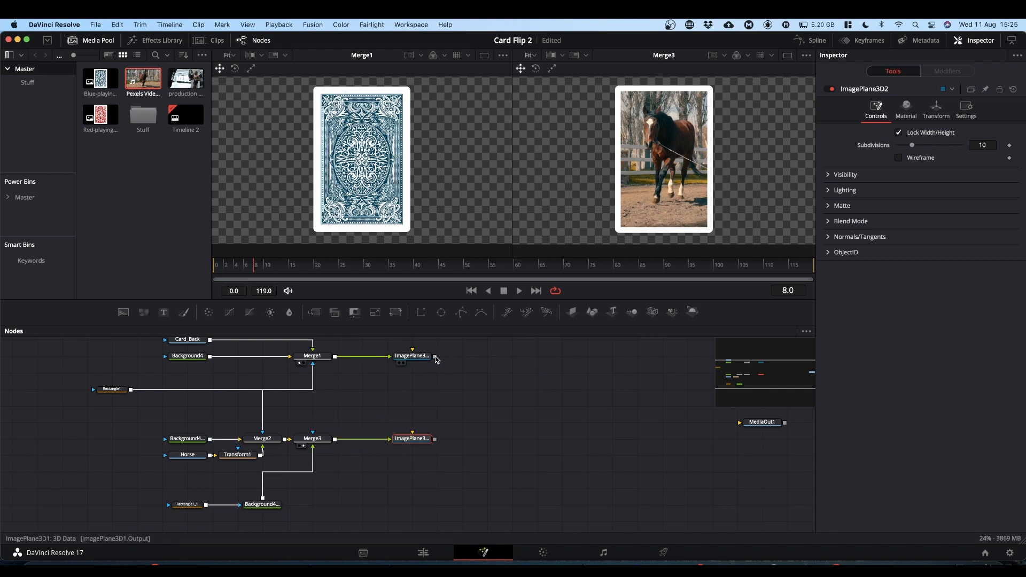
drag(435, 357, 678, 172)
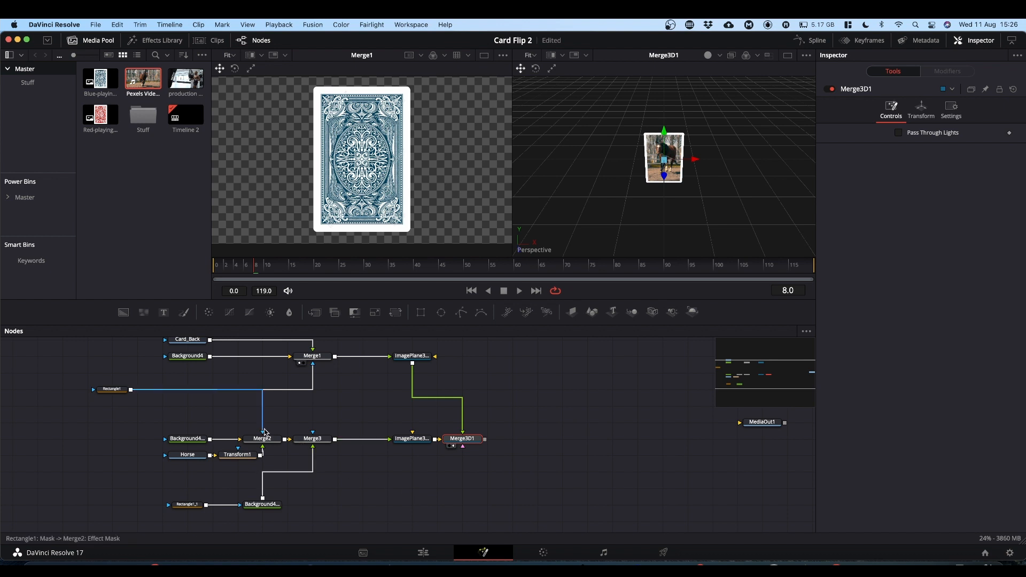
- Set the Y rotation of the horse's image plane, ImagePlane3D2, to 180 degrees
click(413, 442)
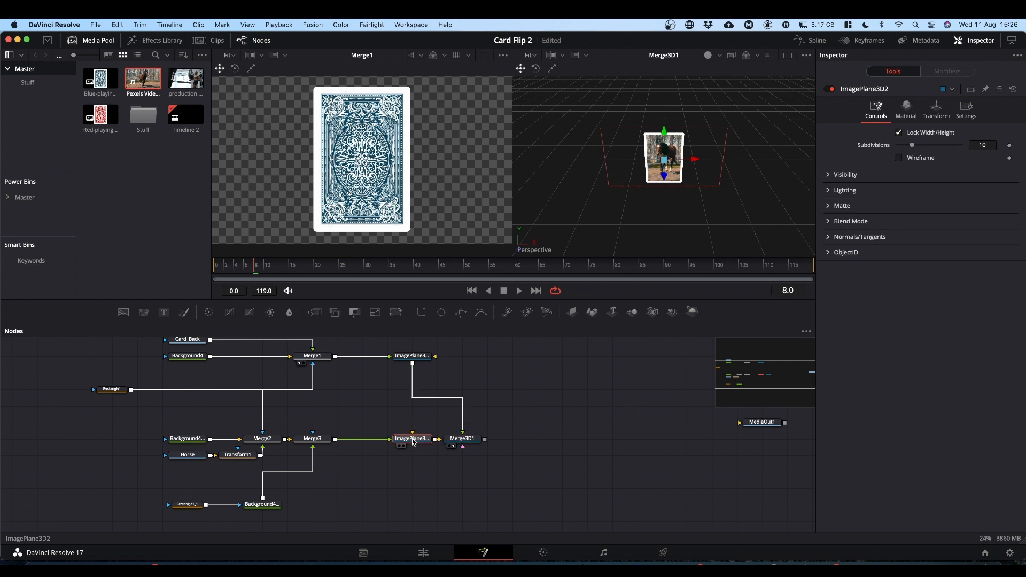
click(938, 110)
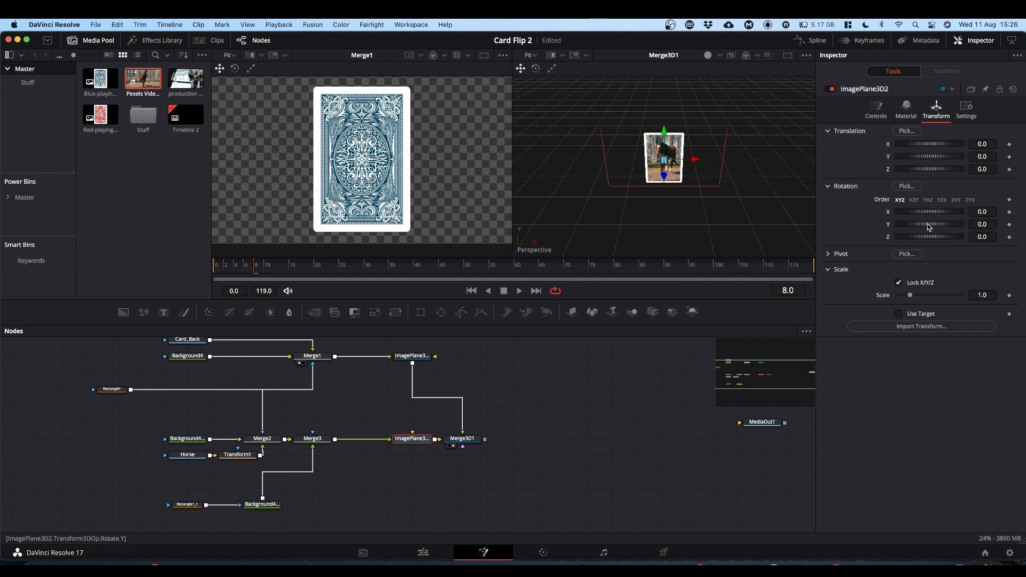
drag(922, 227, 962, 224)
click(981, 224)
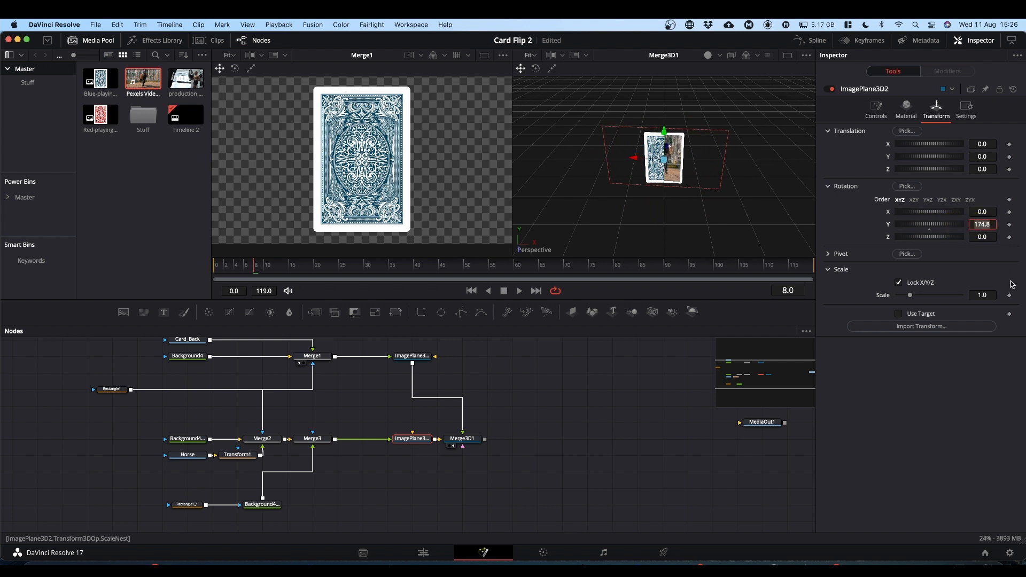
text(180)
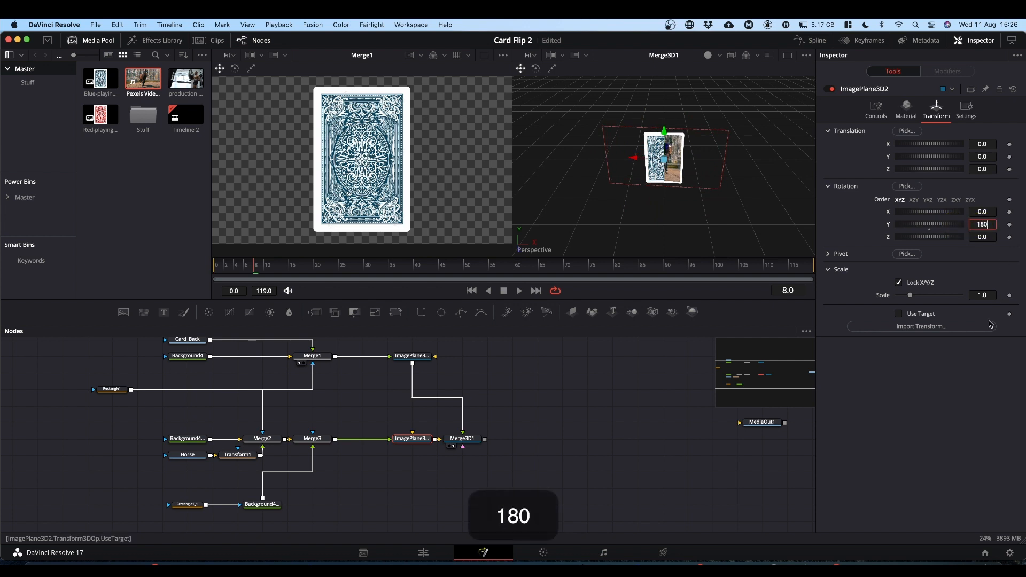
click(942, 426)
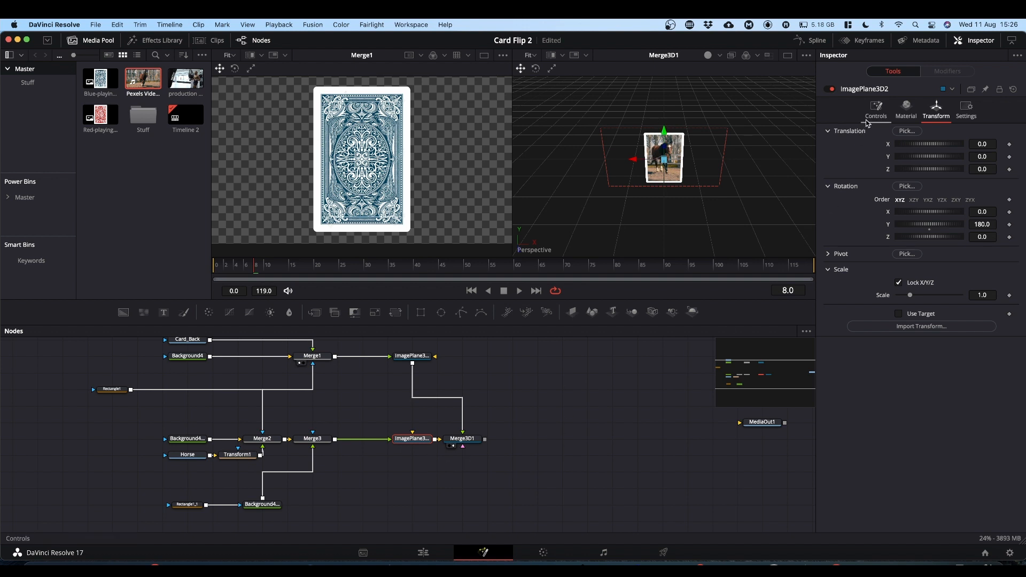
- Enable back face culling in the visibility settings of the horse's ImagePlane3D2
click(885, 118)
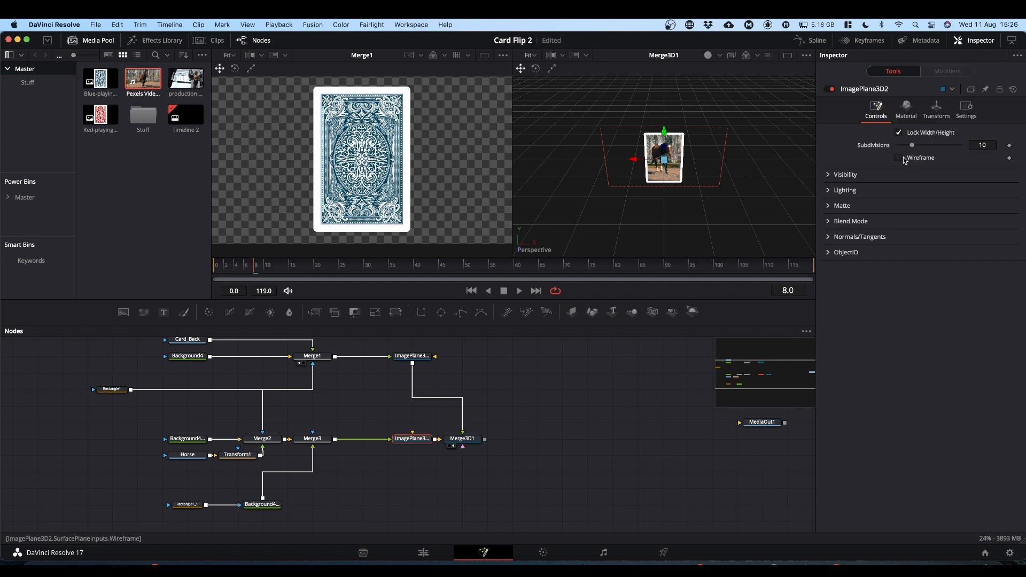
click(829, 175)
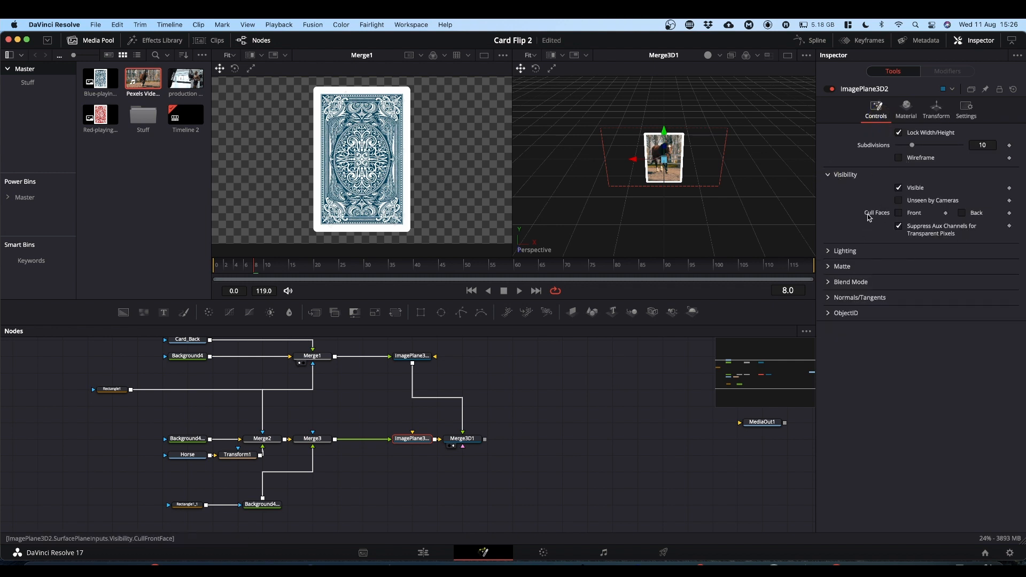
click(963, 213)
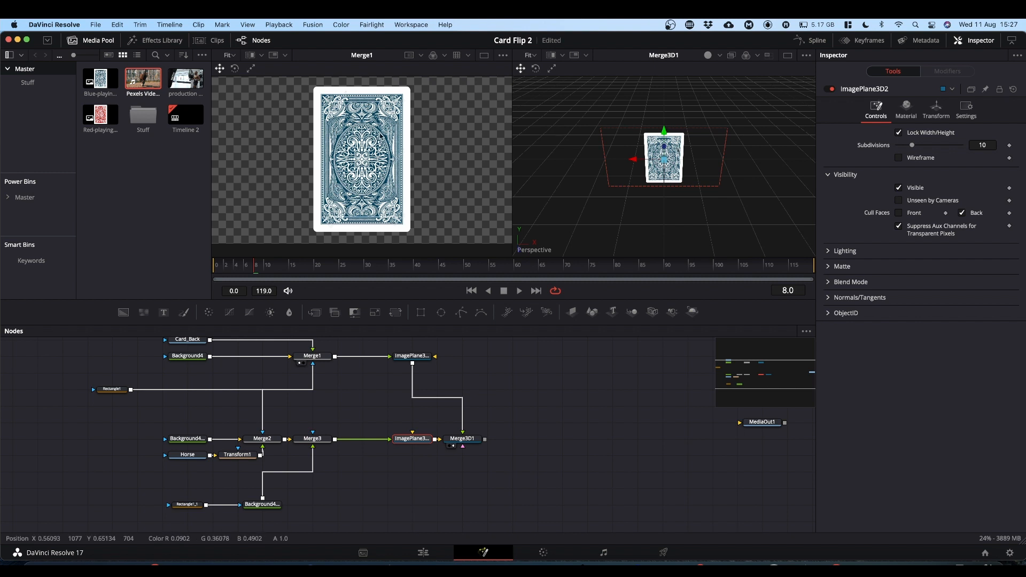
- Enable back face culling for the card back's image plane, ImagePlane3D1
click(420, 357)
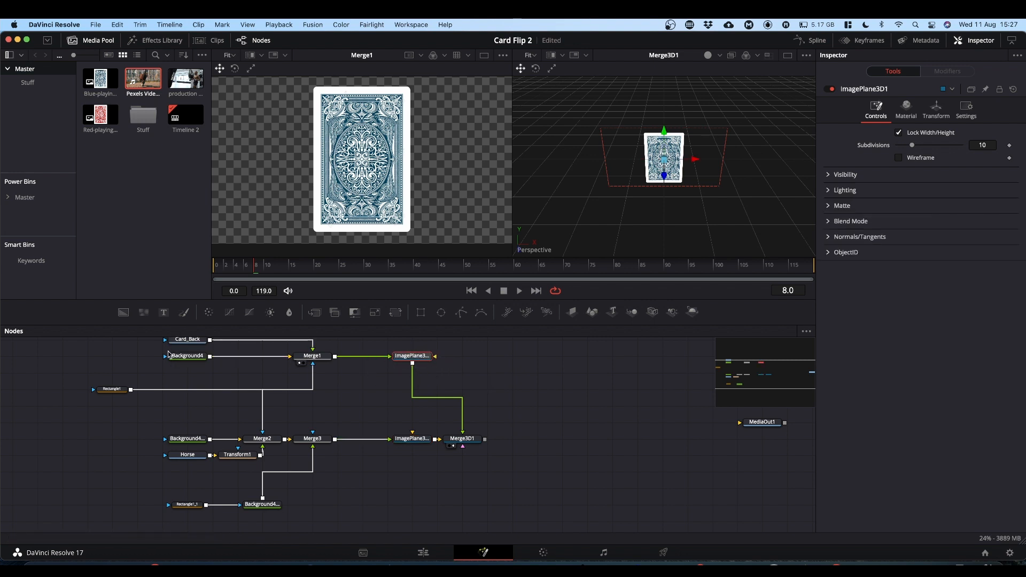
click(829, 175)
click(964, 213)
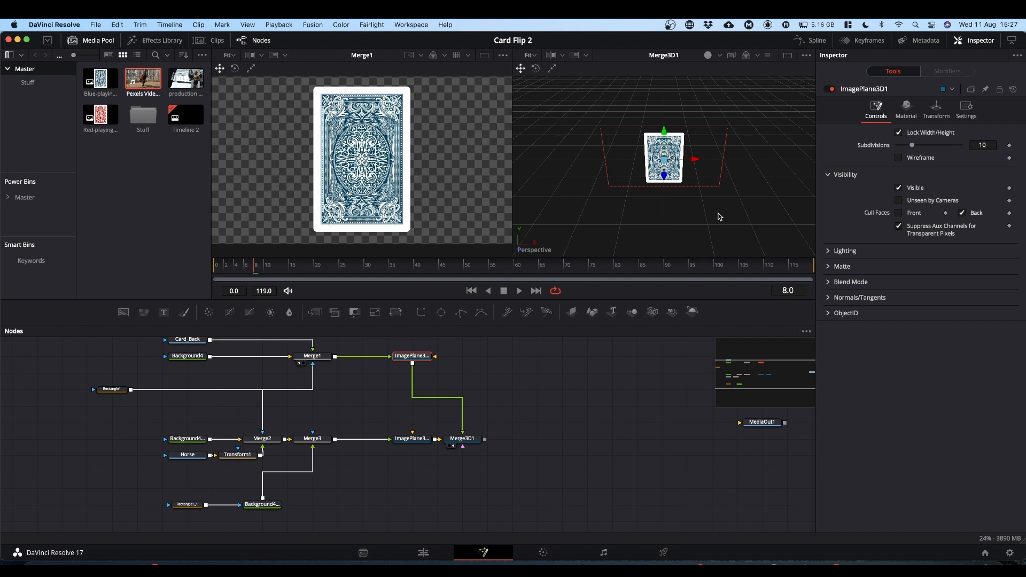
- Group all the card nodes from Card_Back through Merge3D1 into one group, leaving MediaOut1 outside
key(alt)
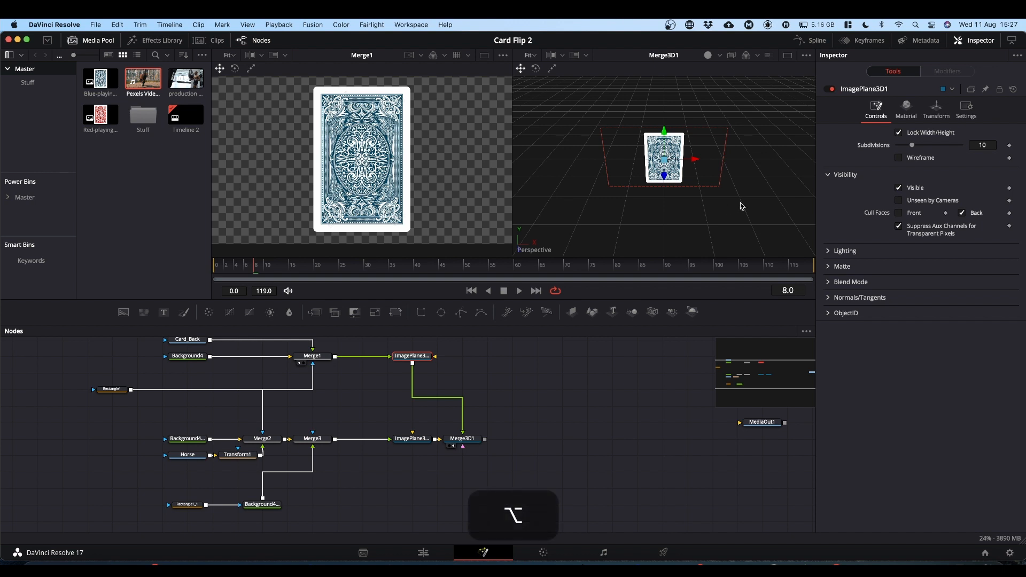
drag(741, 206, 741, 180)
mouse_move(743, 172)
mouse_down()
mouse_move(718, 204)
mouse_move(744, 195)
mouse_move(556, 200)
mouse_move(704, 199)
mouse_move(742, 188)
mouse_up()
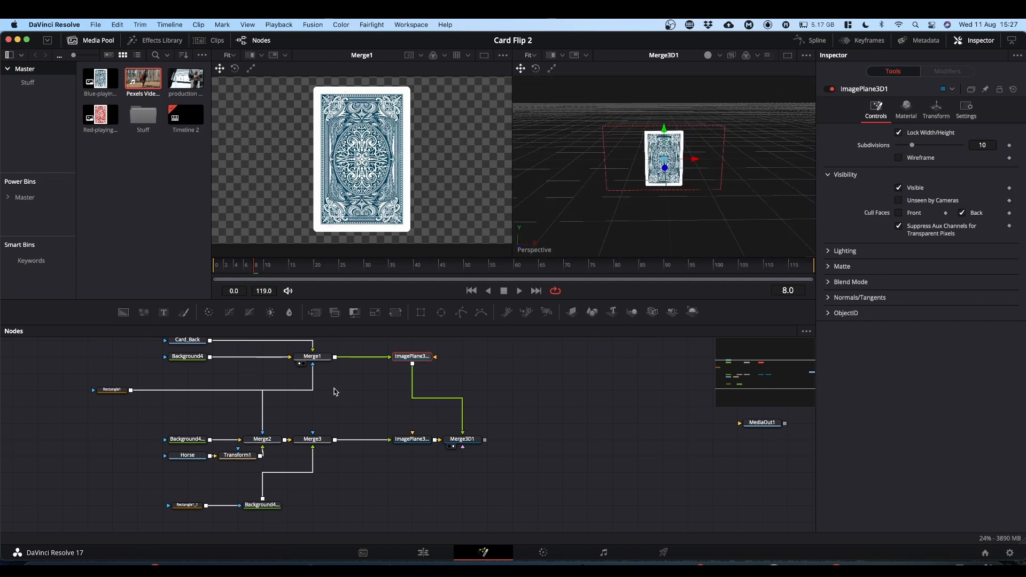
scroll(333, 391, up, 1)
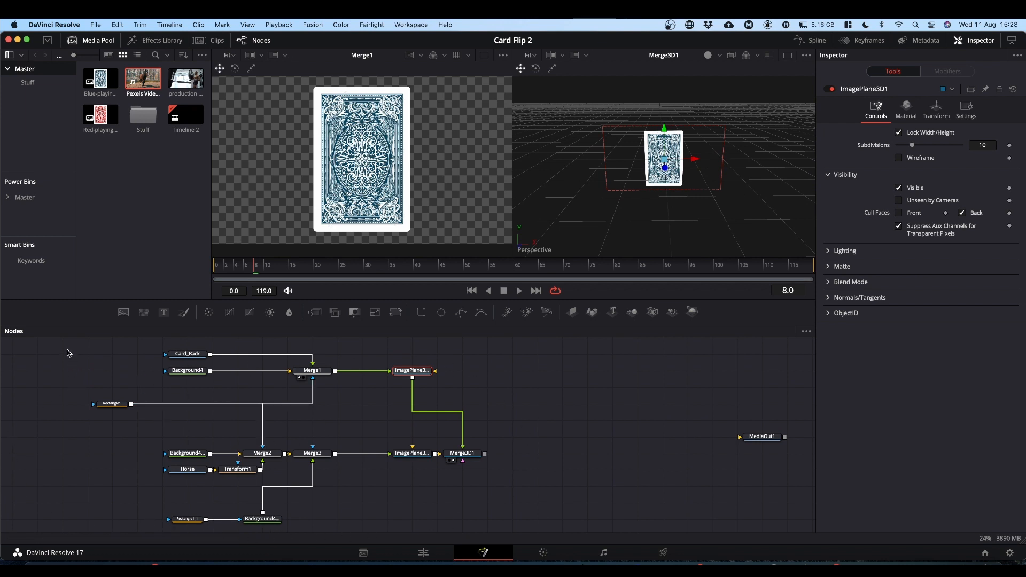
drag(67, 350, 517, 532)
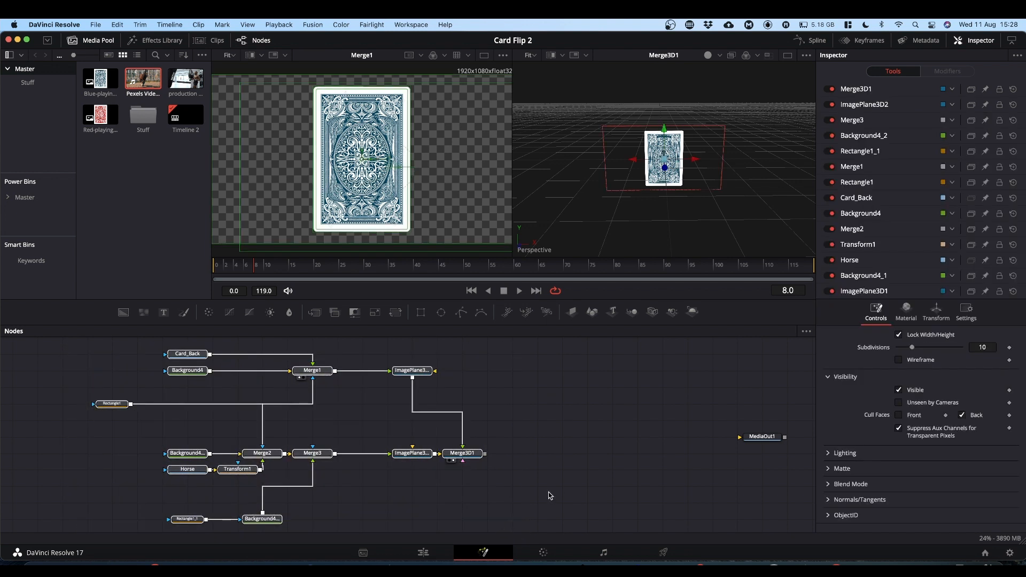
key(super+g)
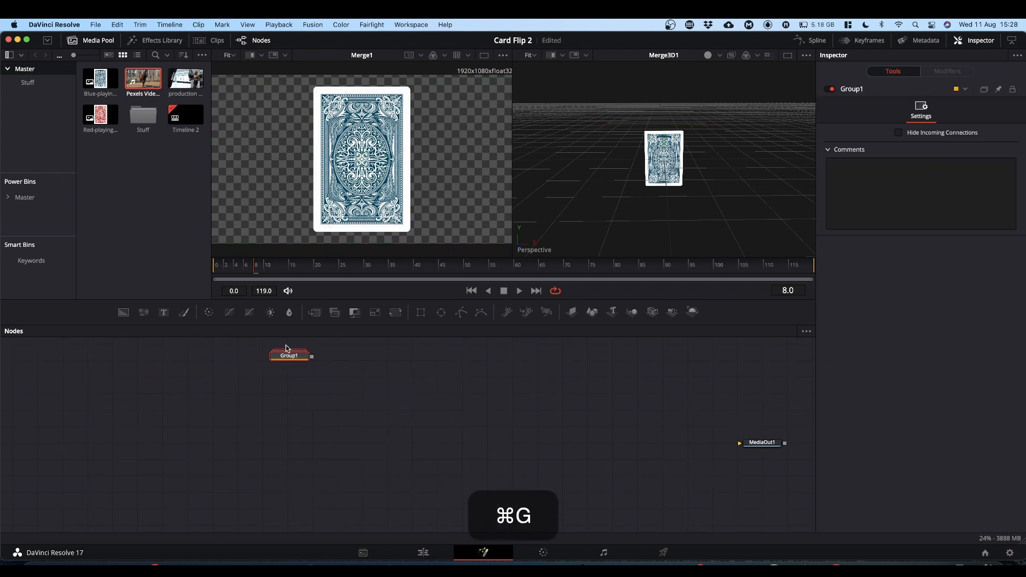
drag(294, 359, 193, 413)
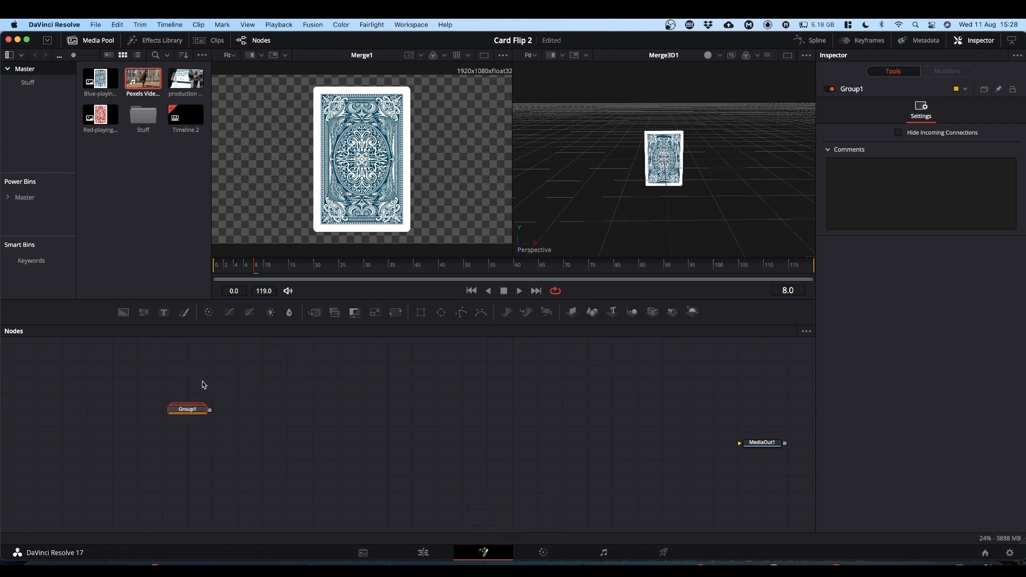
- Rename the new node group Card and shift it slightly toward MediaOut1
key(F2)
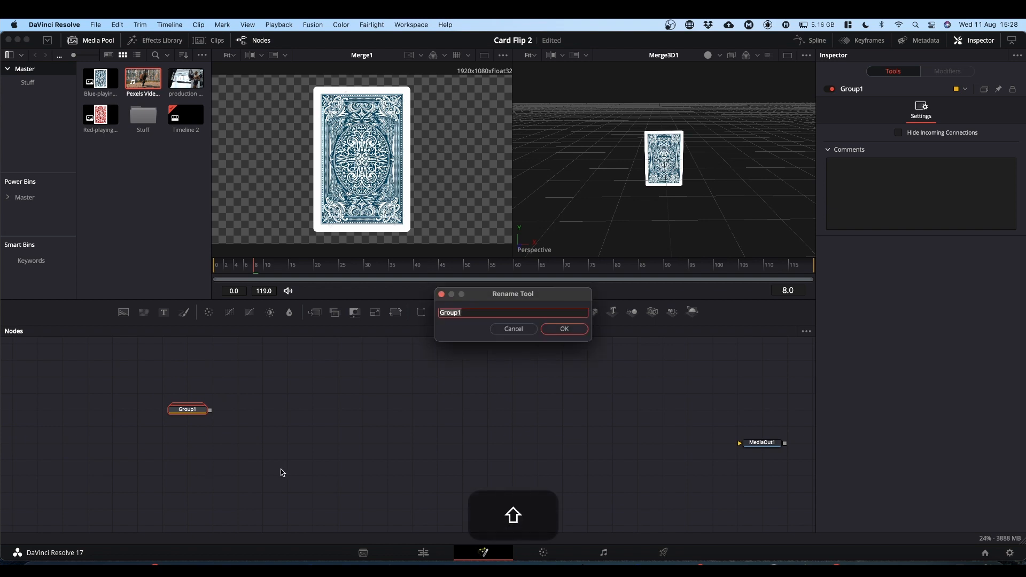
text(Card)
key(Return)
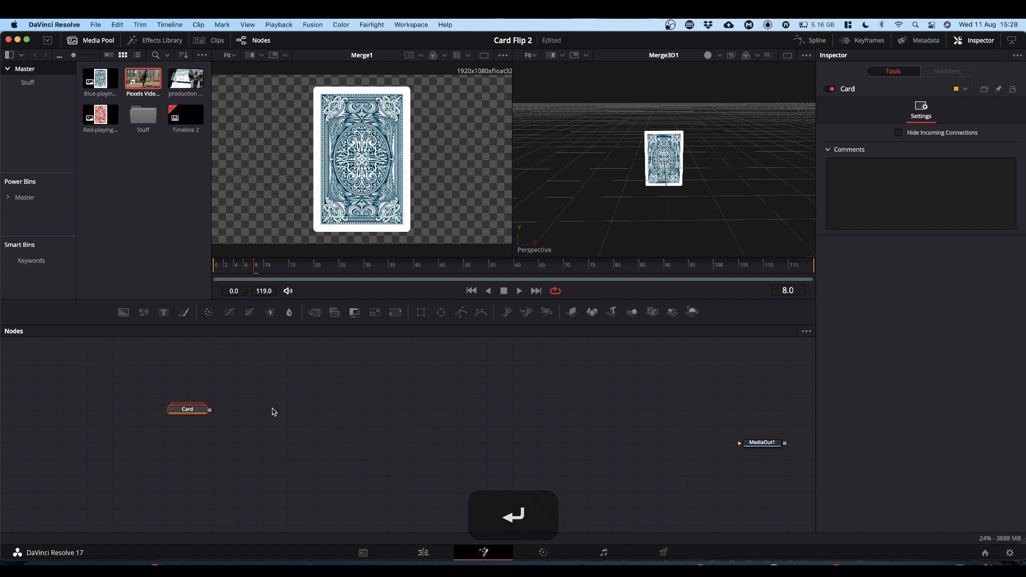
drag(204, 410, 231, 410)
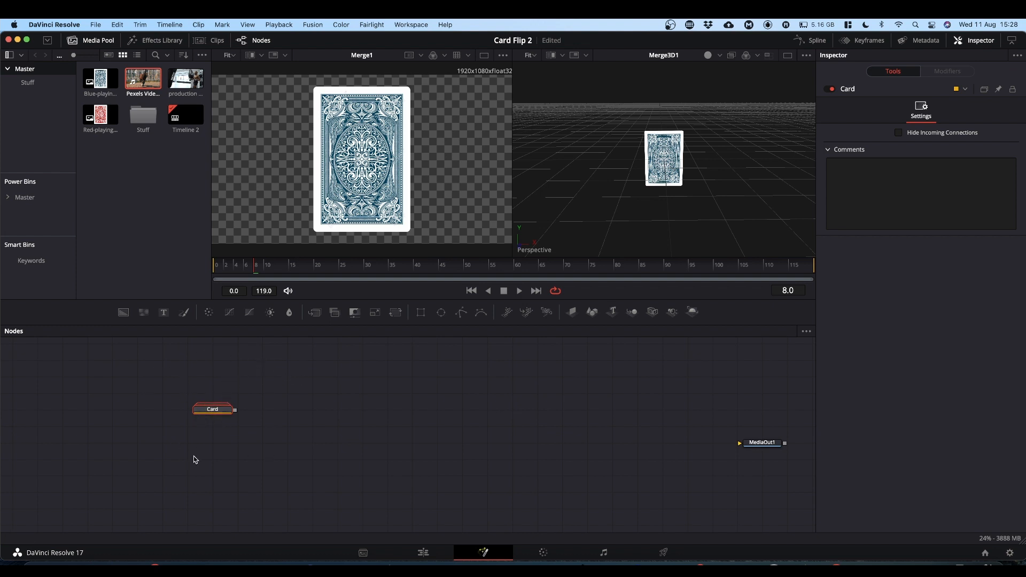
- Add a Bender 3D node after the Card group and space it away from the group
key(shift+space)
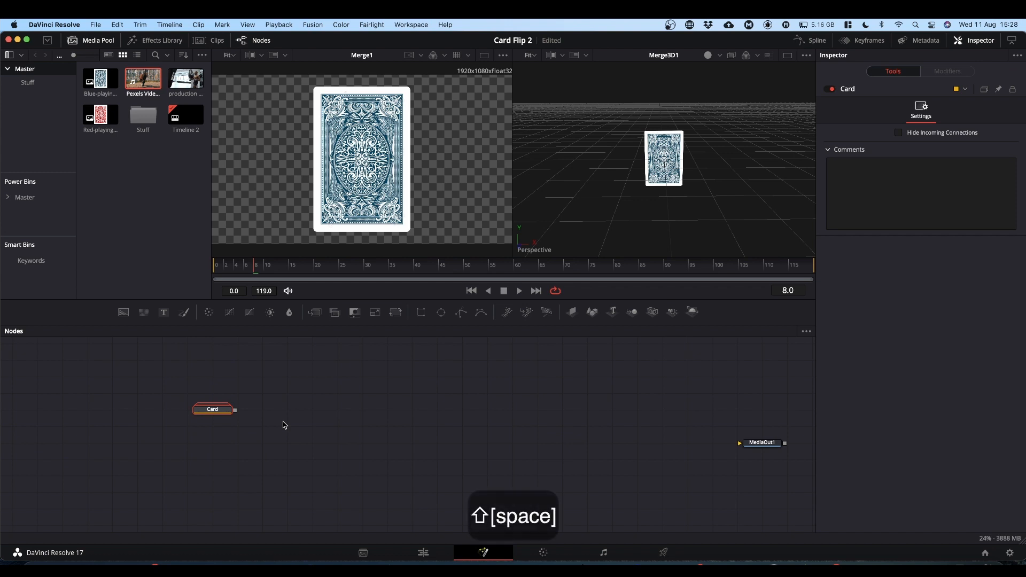
text(bender)
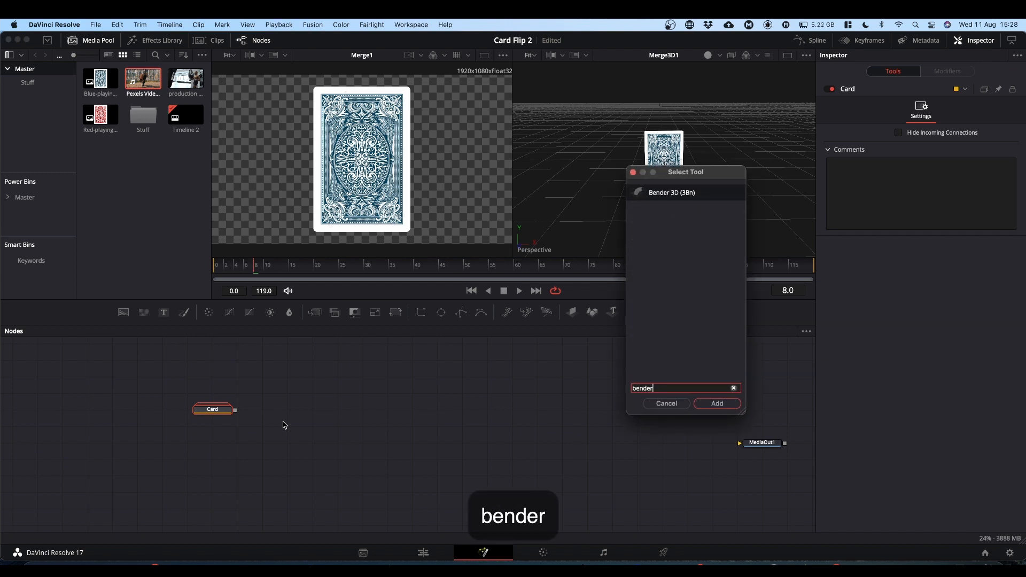
key(Return)
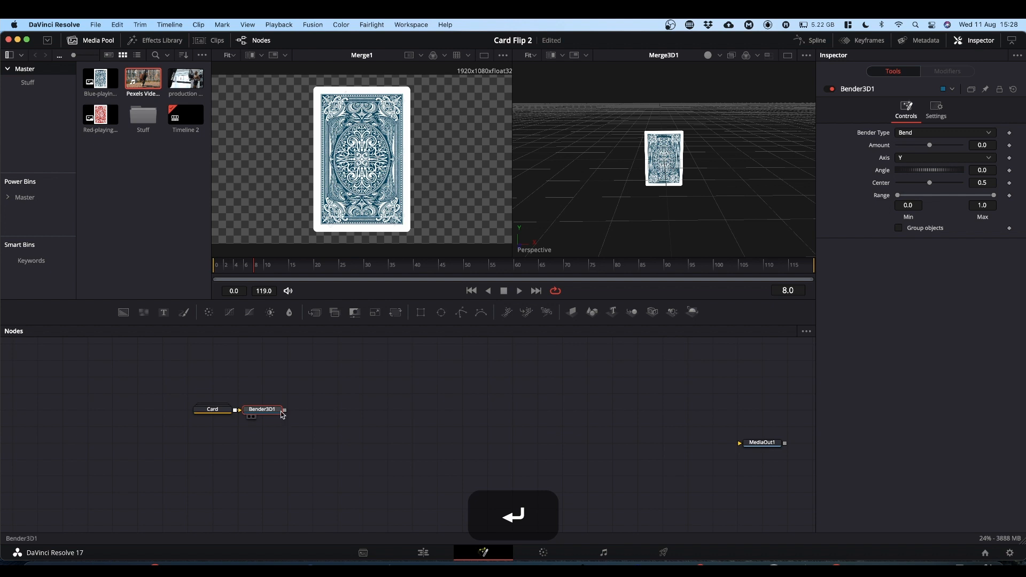
drag(283, 410, 334, 411)
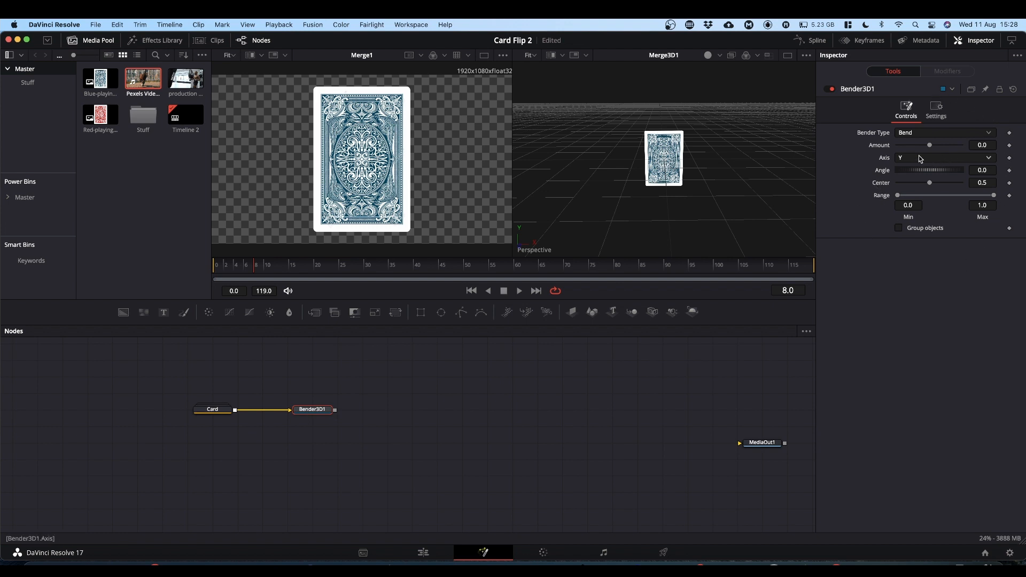
- Set Bender3D1's axis to X, its angle to 90 and its maximum range to 0.75, and save the project
click(902, 159)
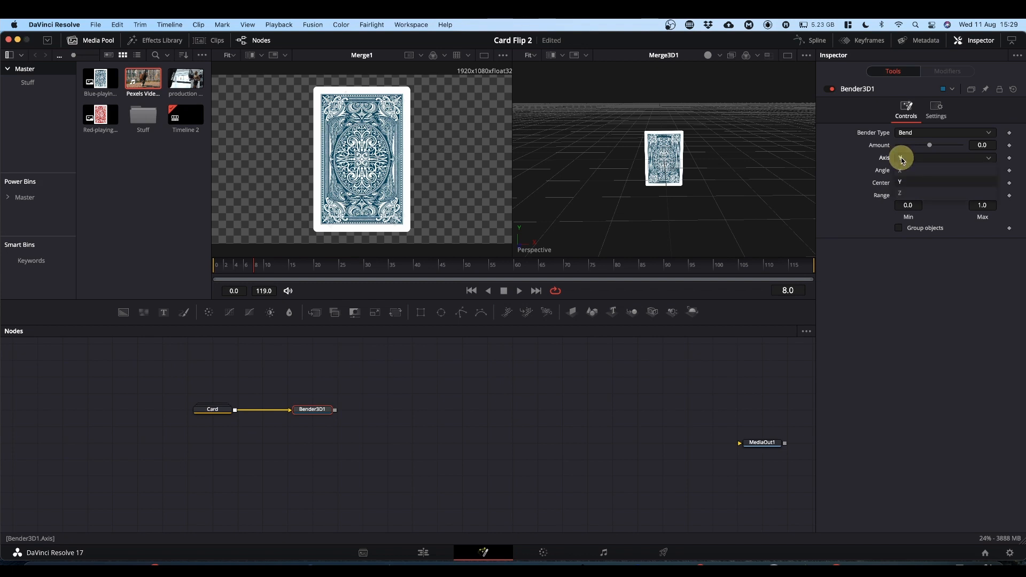
click(903, 171)
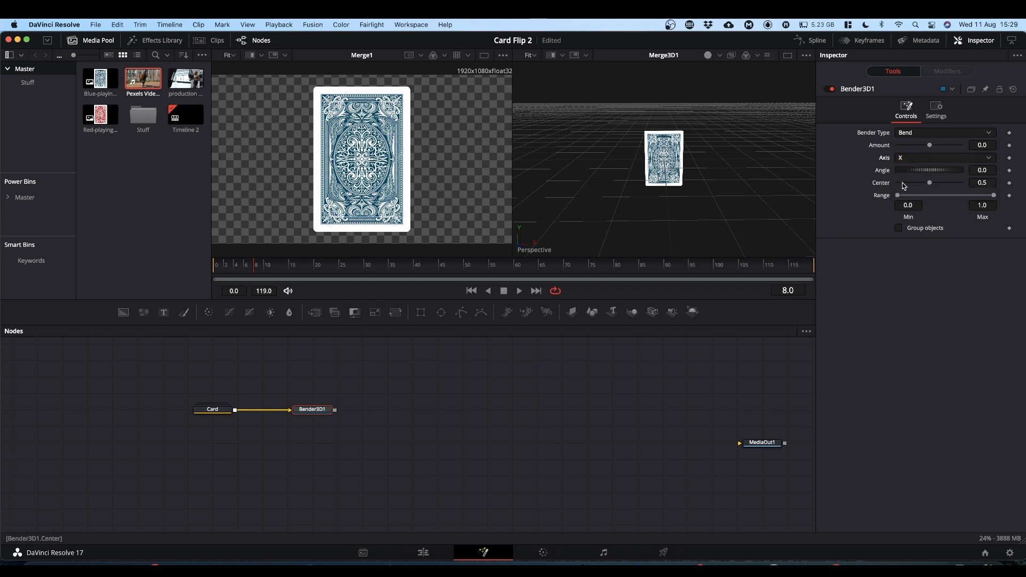
click(977, 170)
text(9)
click(958, 329)
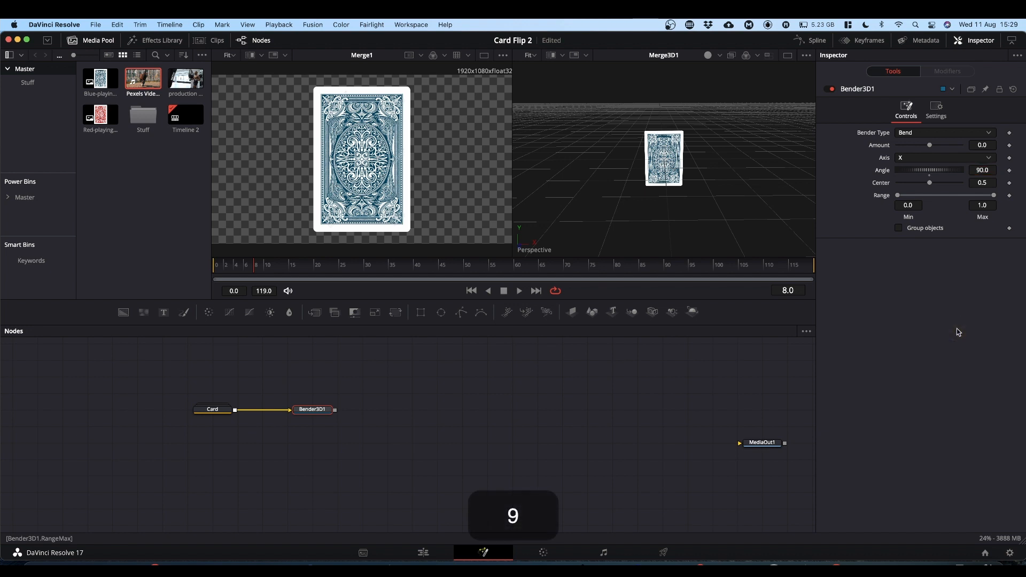
click(983, 206)
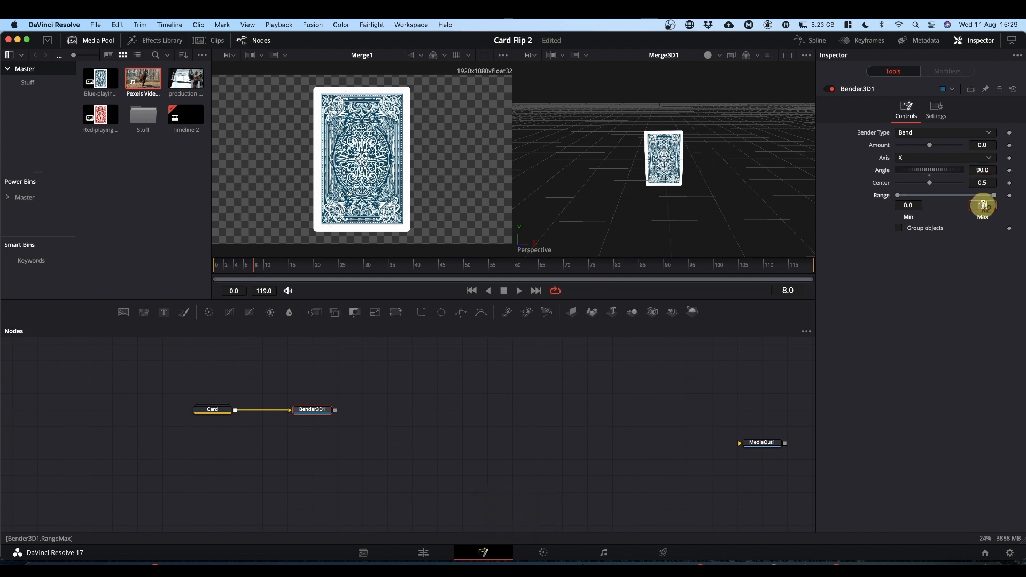
text(.75)
key(Return)
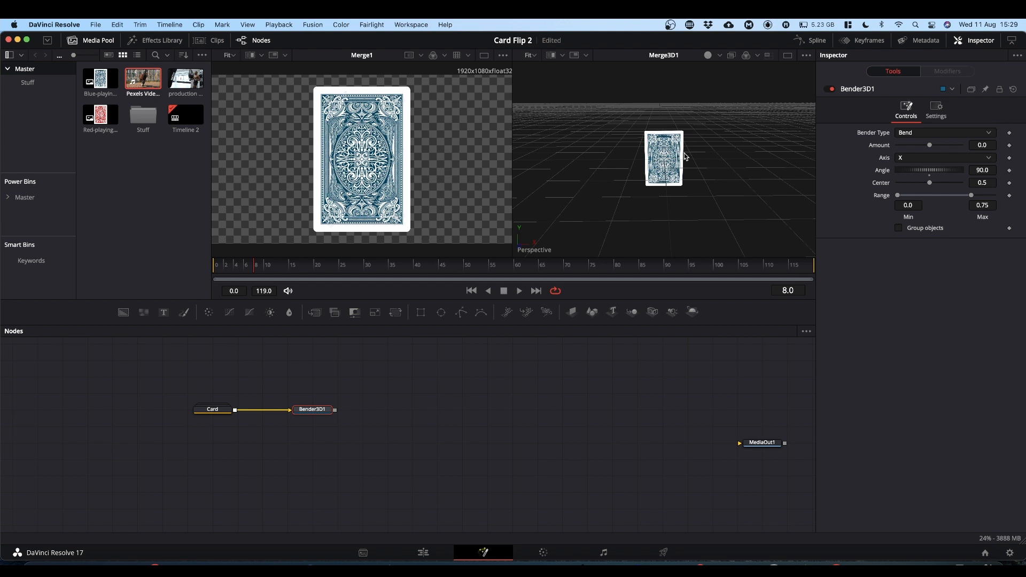
key(super+s)
- Make room beside the Card group, expand it and set the subdivisions of the card back's ImagePlane3D1 to 50
drag(312, 410, 487, 410)
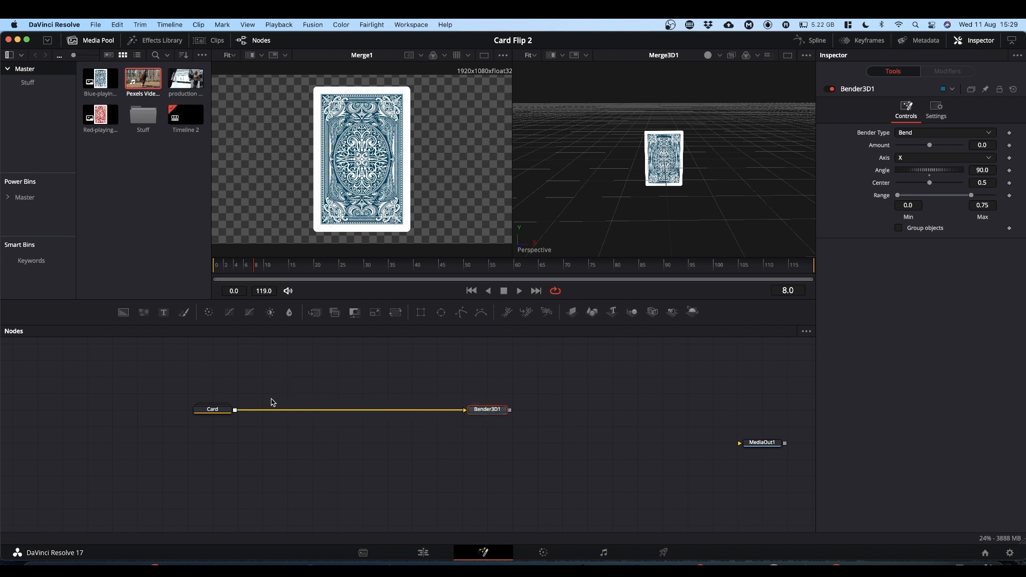
double_click(218, 411)
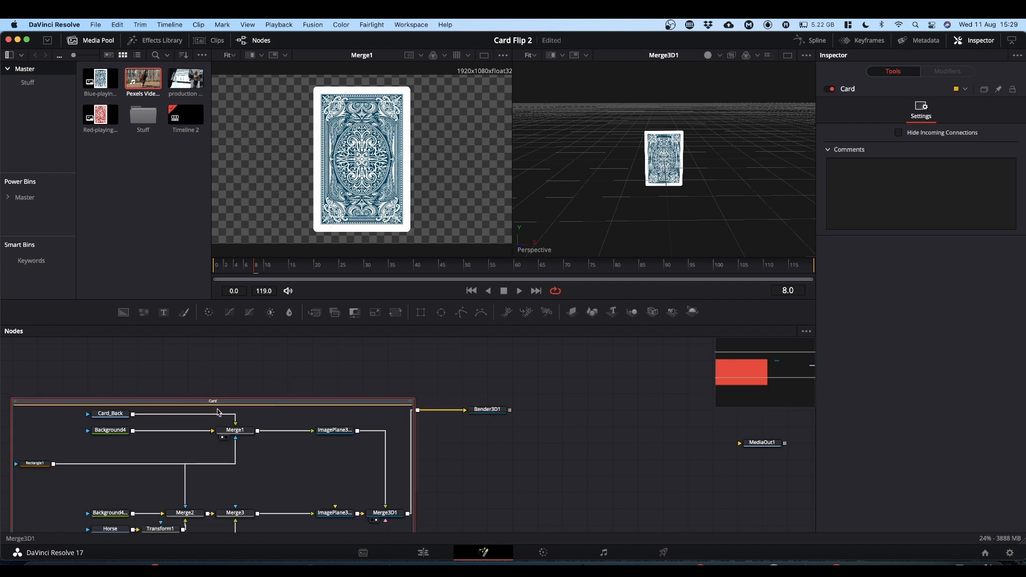
click(335, 433)
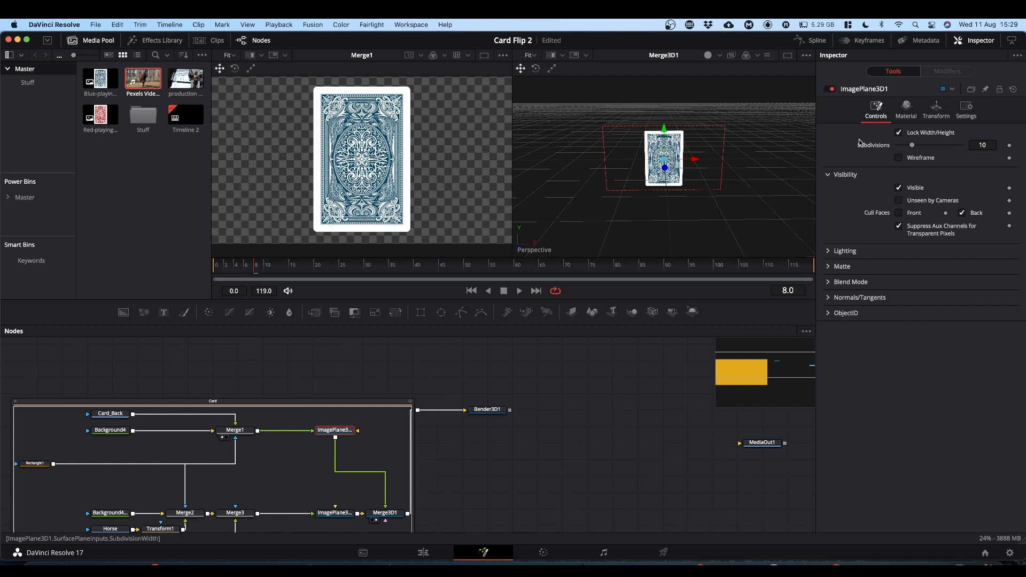
click(913, 147)
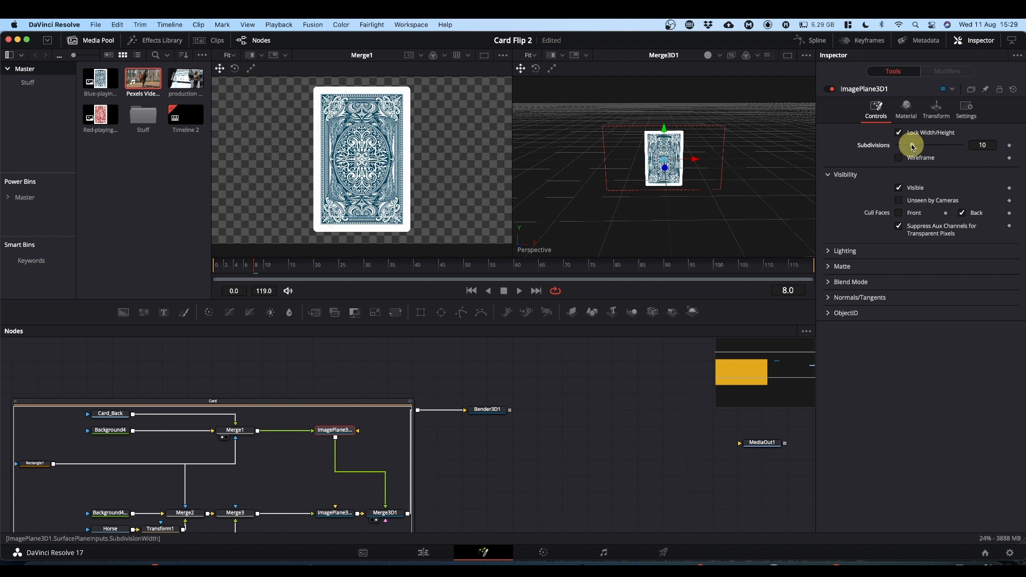
click(988, 145)
key(BackSpace)
key(BackSpace)
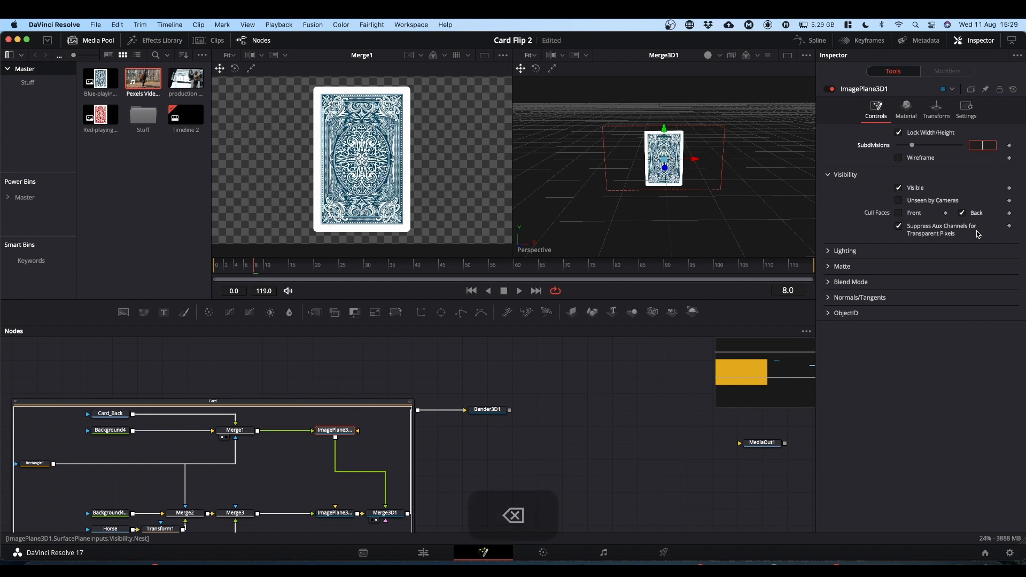
text(50)
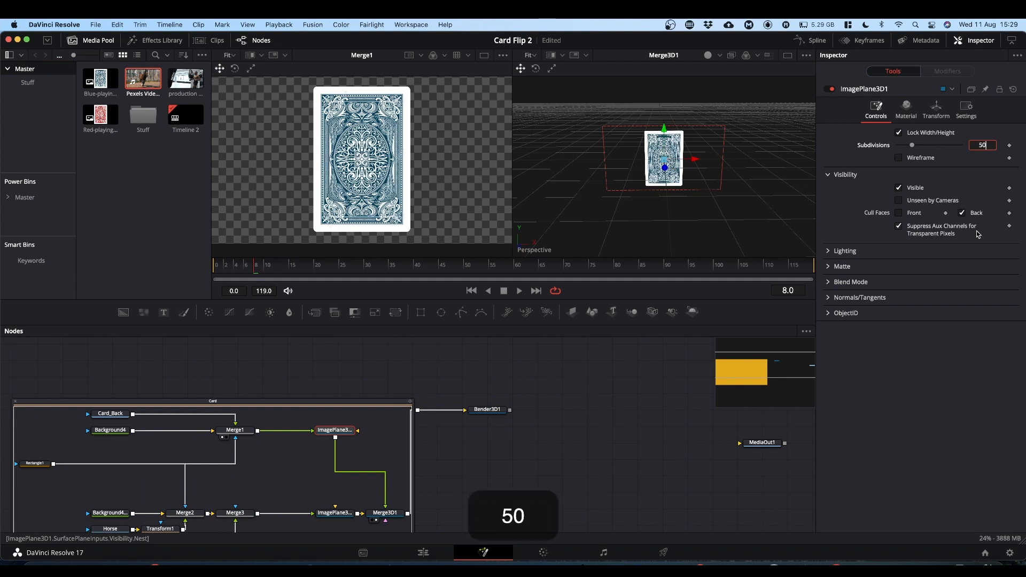
click(940, 402)
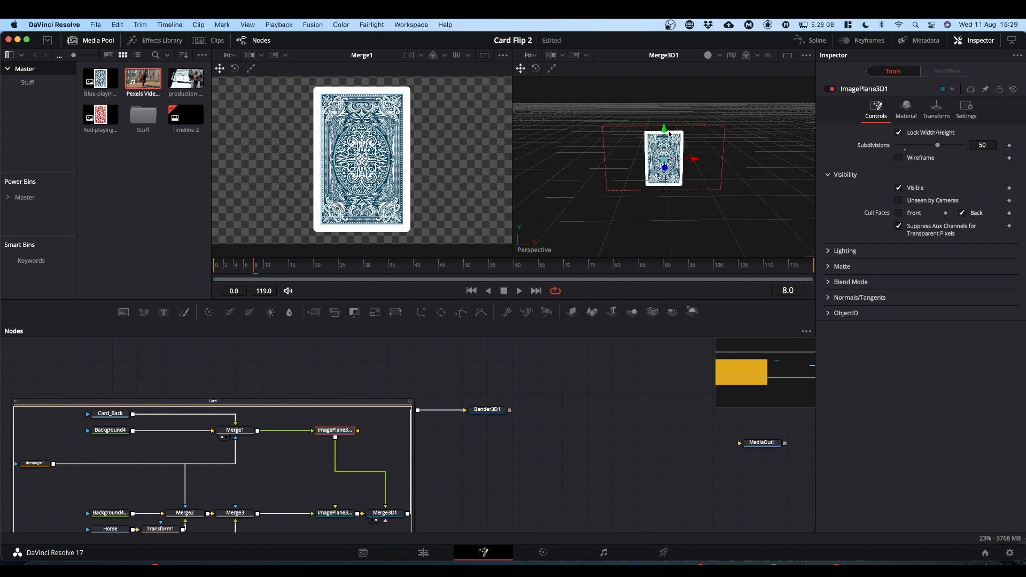
- Set the subdivisions of the horse's ImagePlane3D2 to 50, and collapse the Card group with Bender3D1 moved back beside it
click(339, 514)
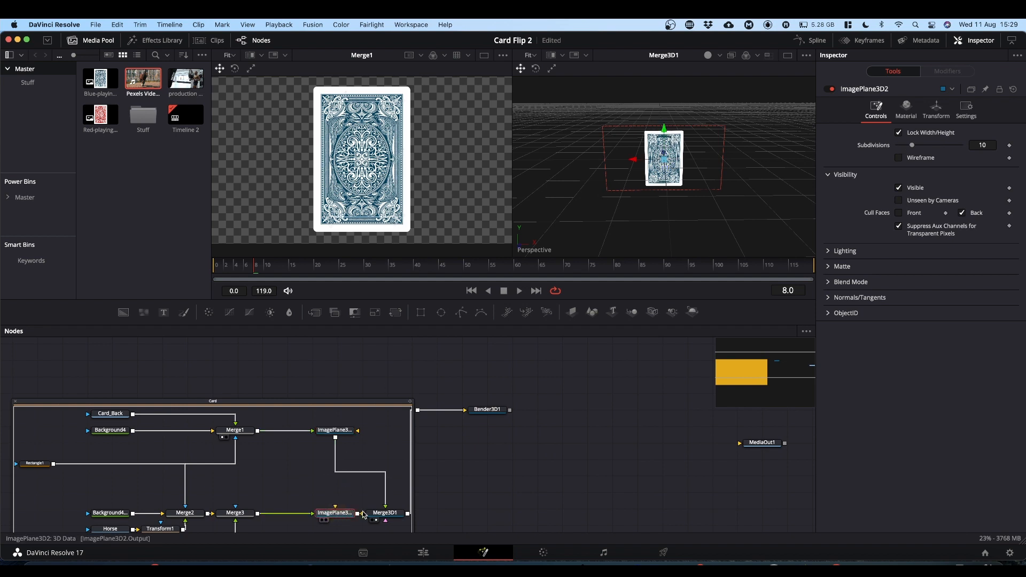
click(983, 145)
text(50)
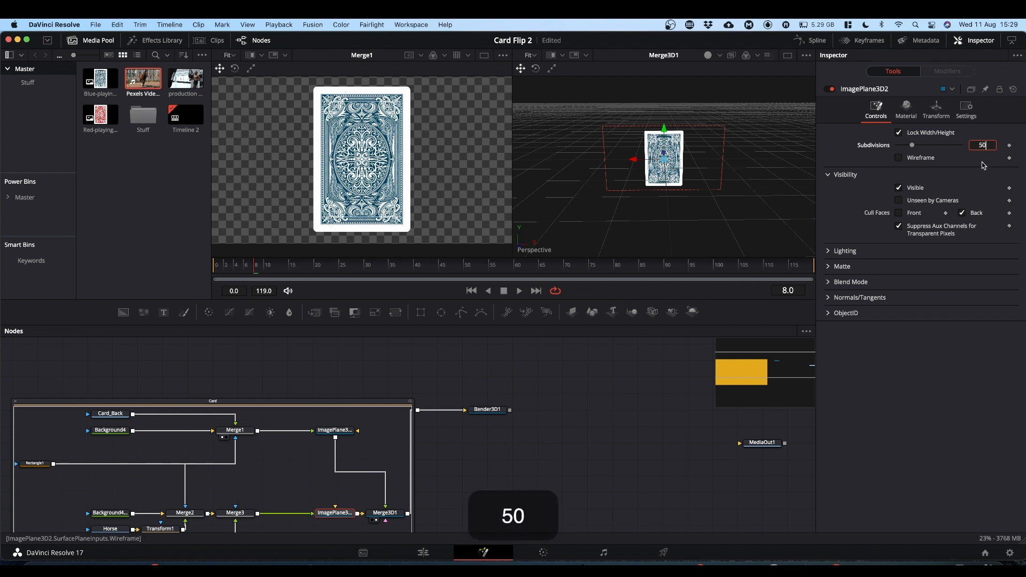
click(934, 404)
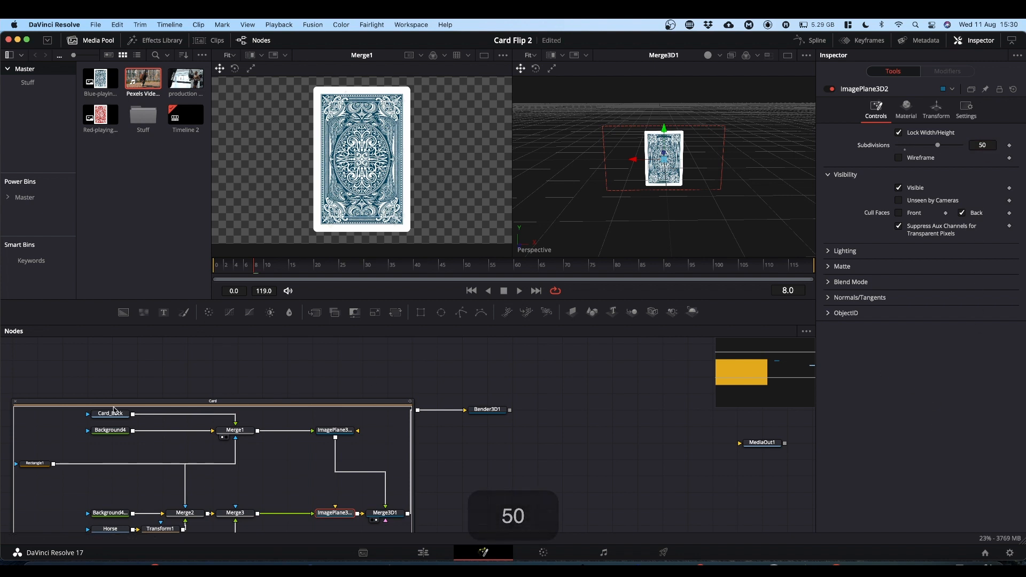
click(16, 405)
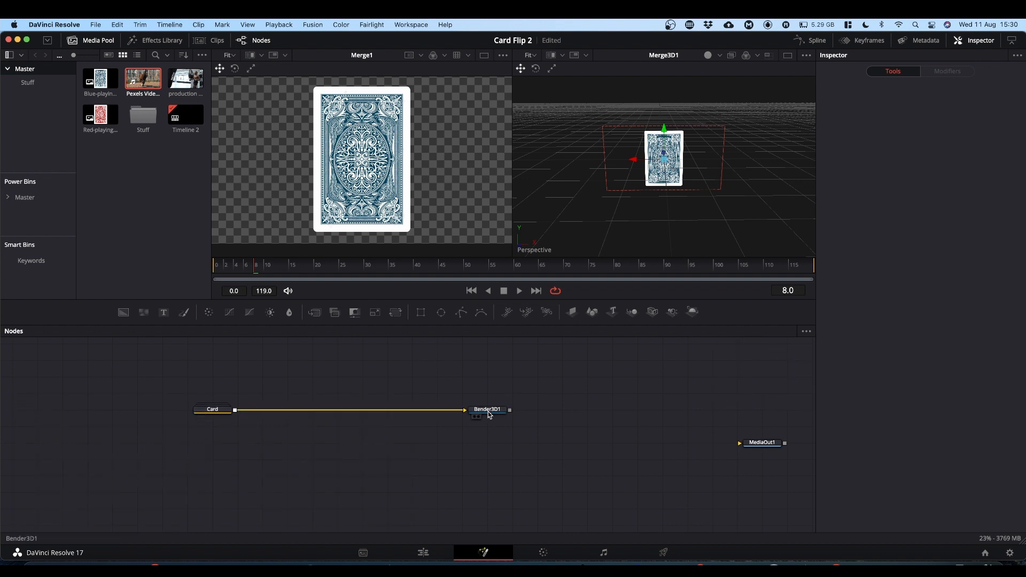
drag(488, 415, 313, 415)
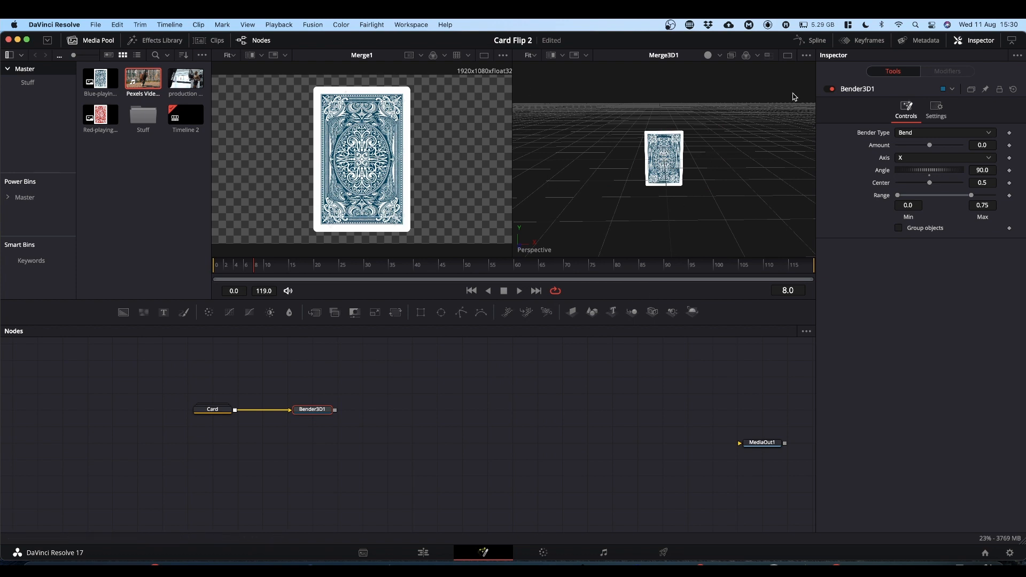
- Switch to a single viewer showing the 3D scene and enlarge the card in the perspective view
click(788, 56)
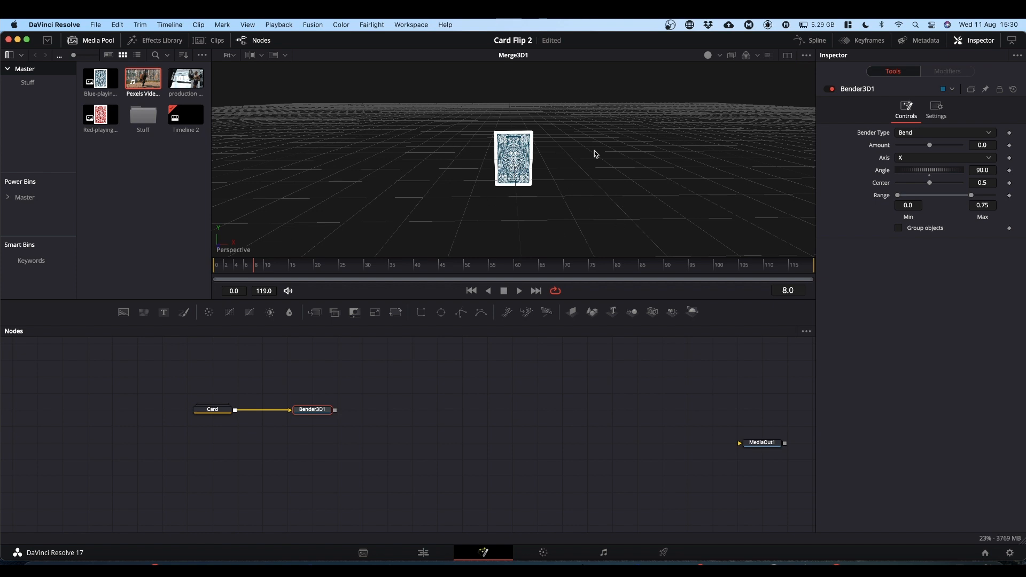
key(alt)
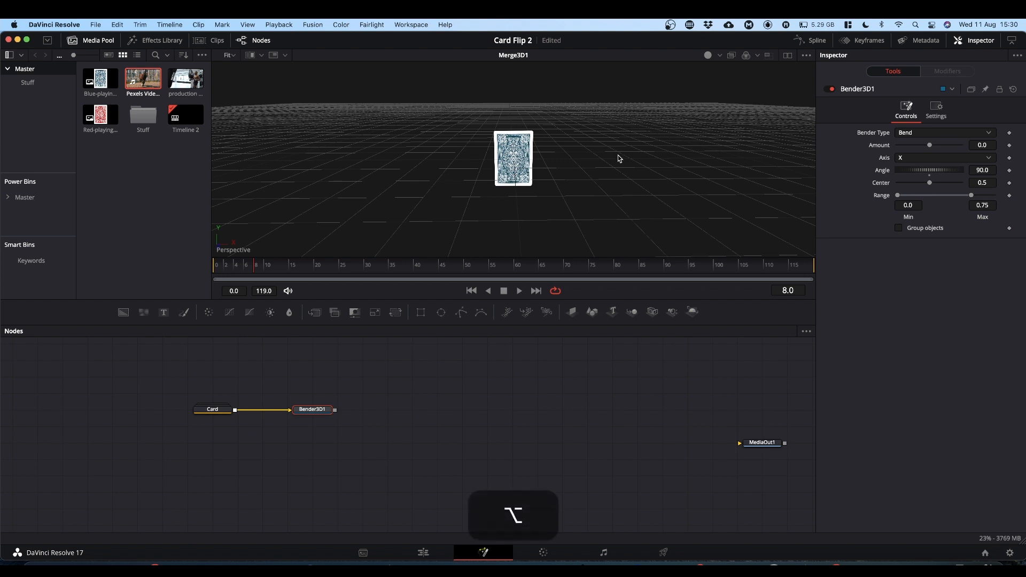
mouse_move(618, 158)
mouse_down()
mouse_move(492, 156)
mouse_move(550, 158)
mouse_move(577, 100)
mouse_move(596, 158)
mouse_move(622, 150)
mouse_up()
key(super)
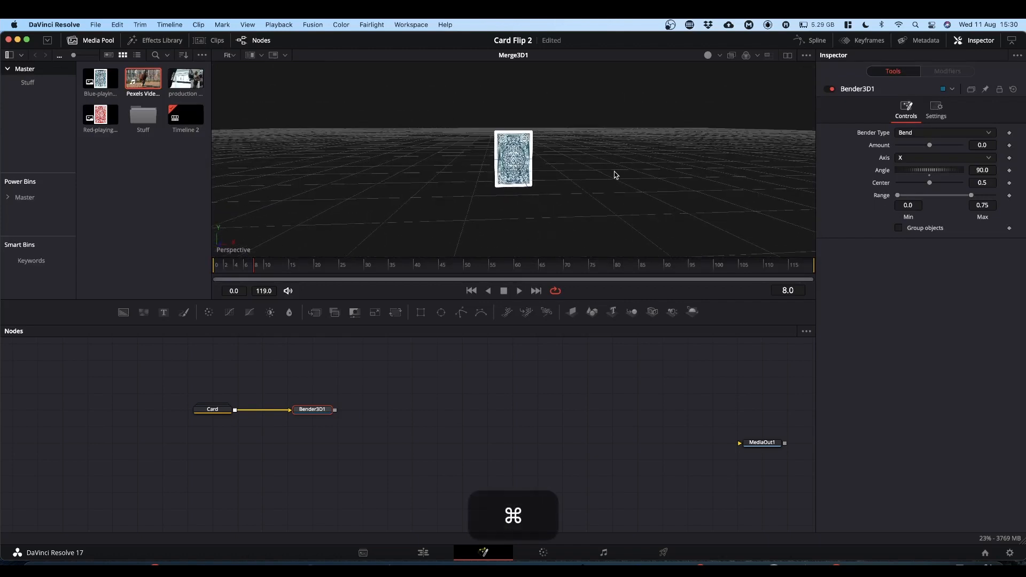
scroll(611, 177, up, 5)
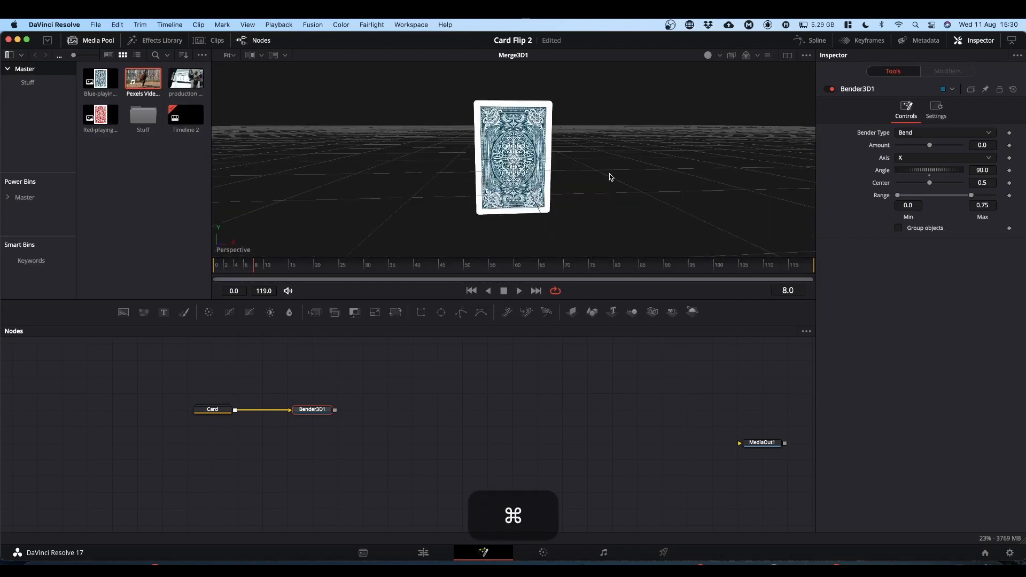
scroll(611, 177, down, 7)
scroll(611, 177, up, 5)
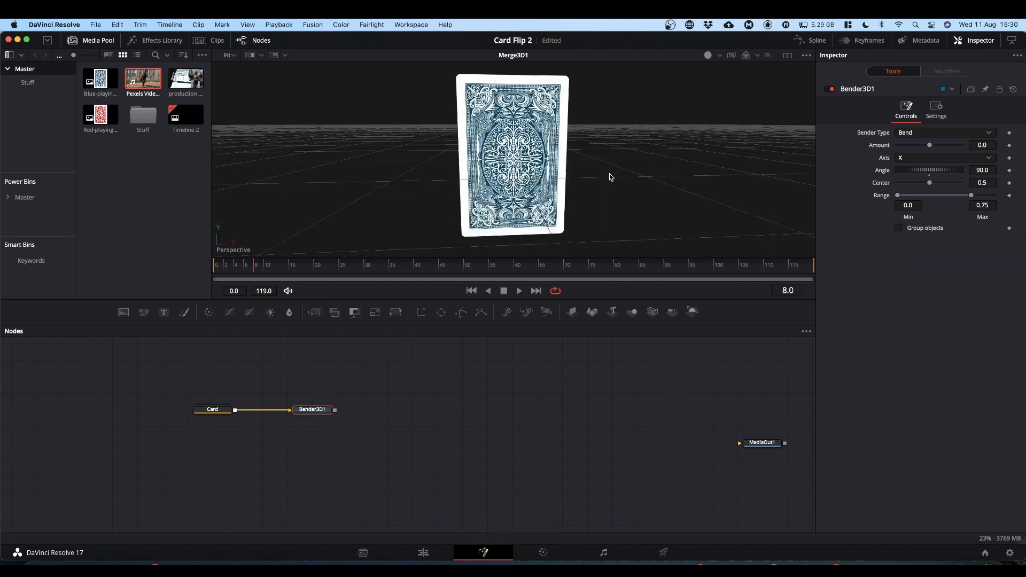
- Frame the card from slightly above, display Bender3D1 in the viewer, try a bend amount of 0.38 and reset it to 0
scroll(611, 177, down, 5)
scroll(611, 176, up, 3)
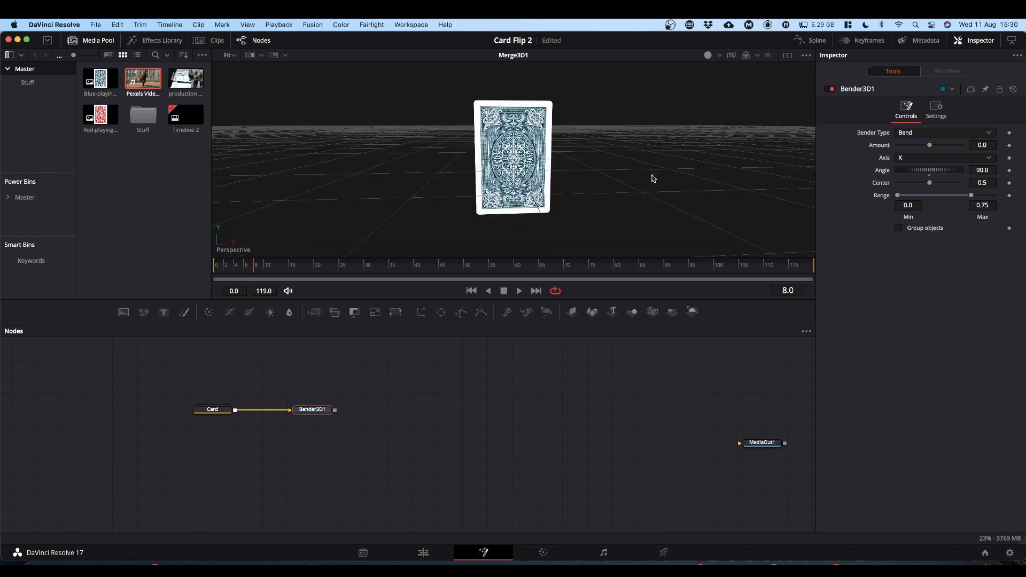
drag(653, 178, 683, 202)
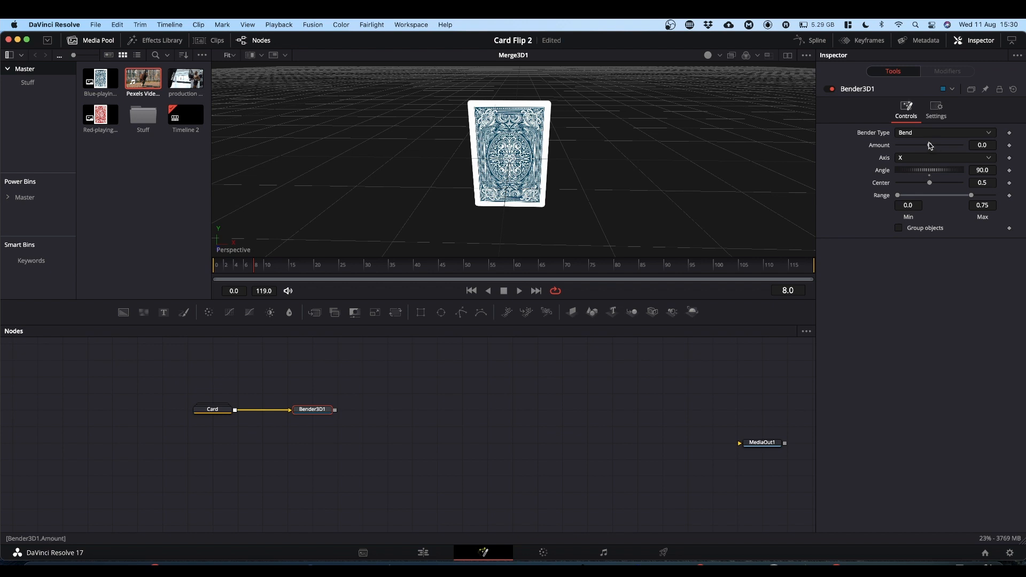
drag(930, 145, 942, 145)
click(302, 416)
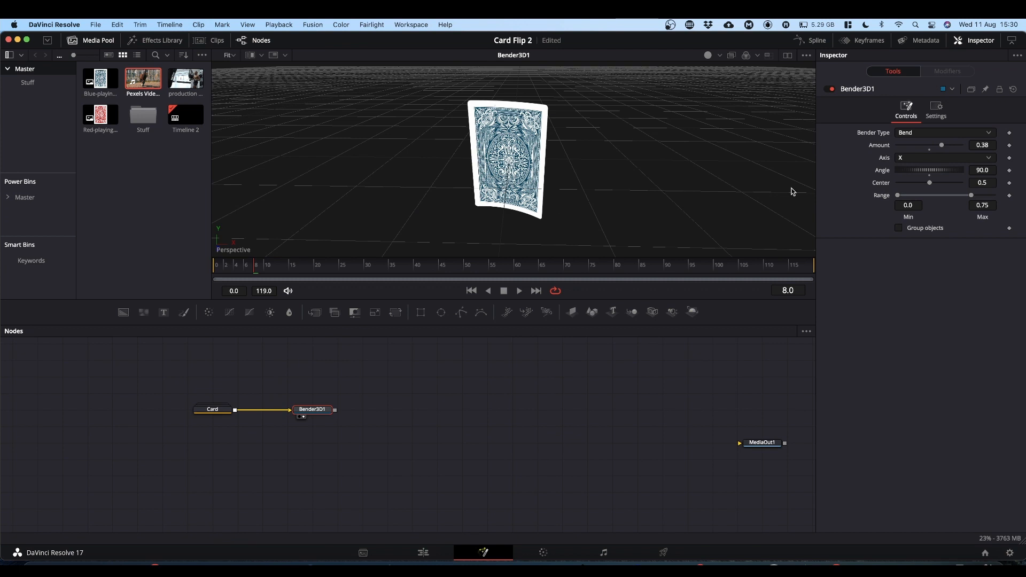
mouse_move(942, 146)
mouse_down()
mouse_move(962, 146)
mouse_move(928, 145)
mouse_move(962, 149)
mouse_move(906, 145)
mouse_move(956, 148)
mouse_move(930, 153)
mouse_up()
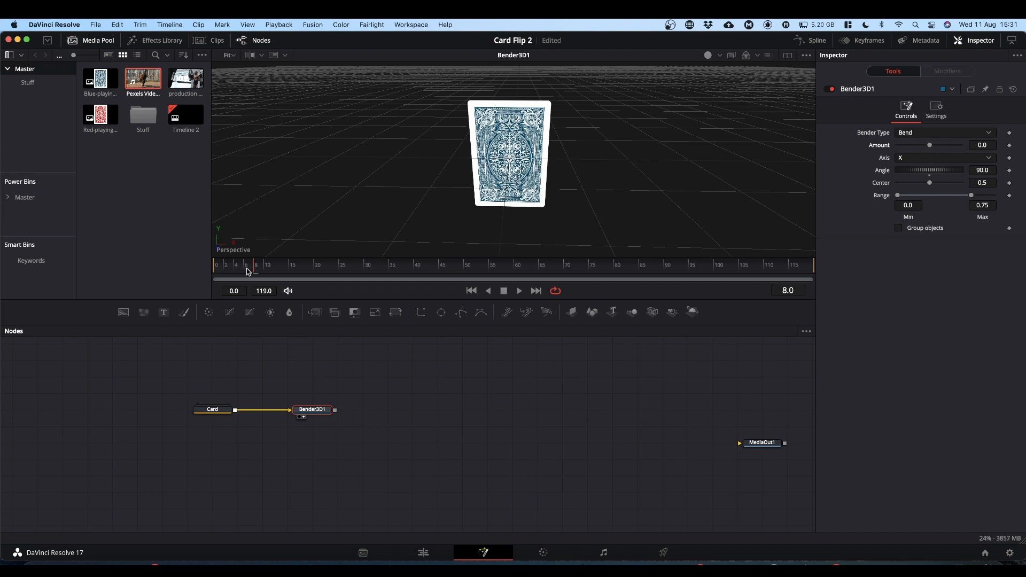
- Keyframe Bender3D1's Amount at 0.0 on frame 0 and at 0.65 on frame 12
drag(255, 270, 170, 279)
click(1010, 145)
drag(243, 273, 278, 277)
drag(931, 148, 951, 148)
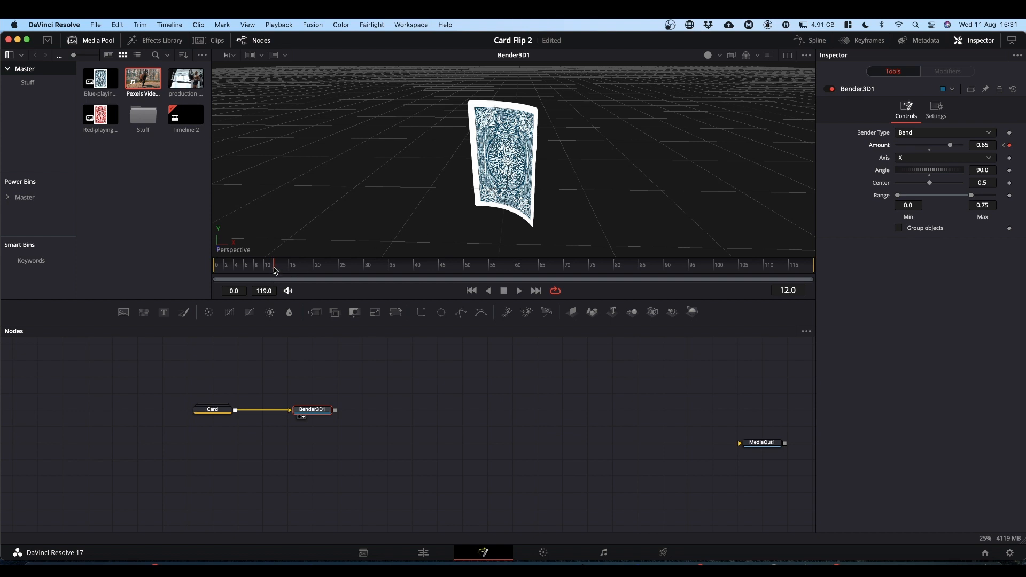
- Hold Bender3D1's Amount at 0.65 with a keyframe on frame 36, and bring it back to 0.0 on frame 42
drag(274, 271, 397, 278)
click(1010, 146)
drag(393, 272, 427, 277)
double_click(930, 145)
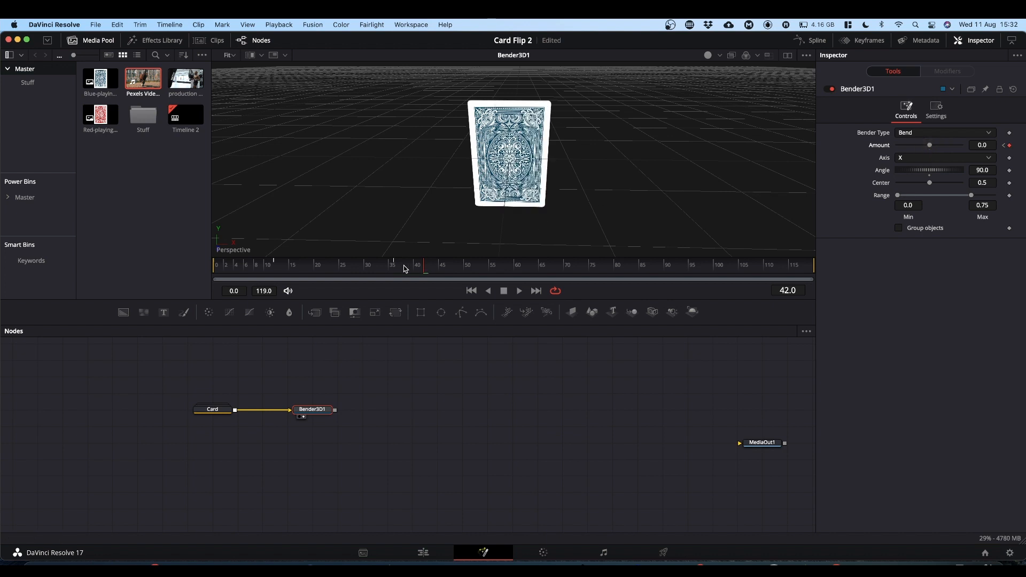
- Play back the card's bend animation from frame 0 and return to the first frame
drag(425, 274, 177, 290)
key(space)
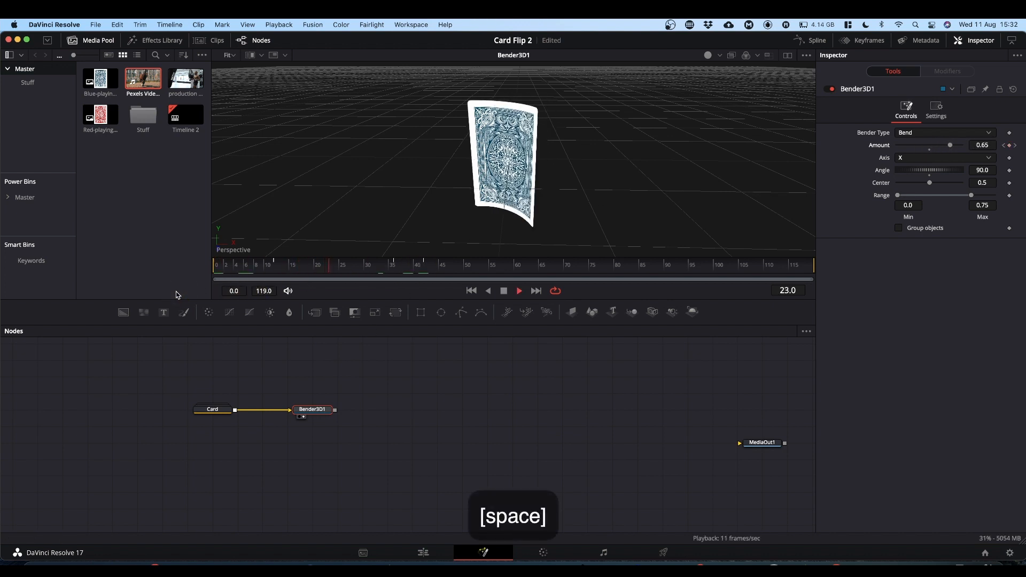
key(space)
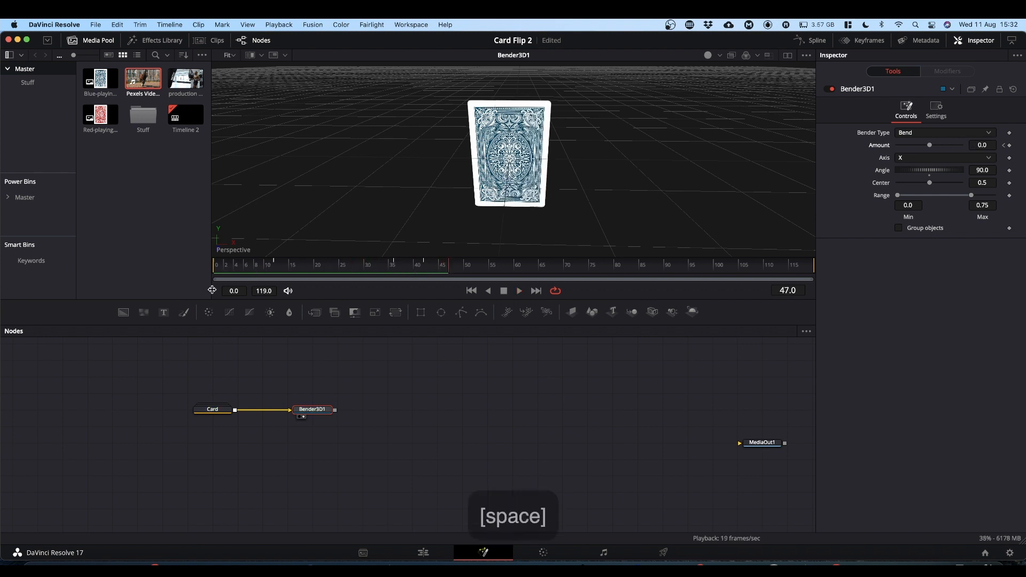
drag(433, 270, 170, 288)
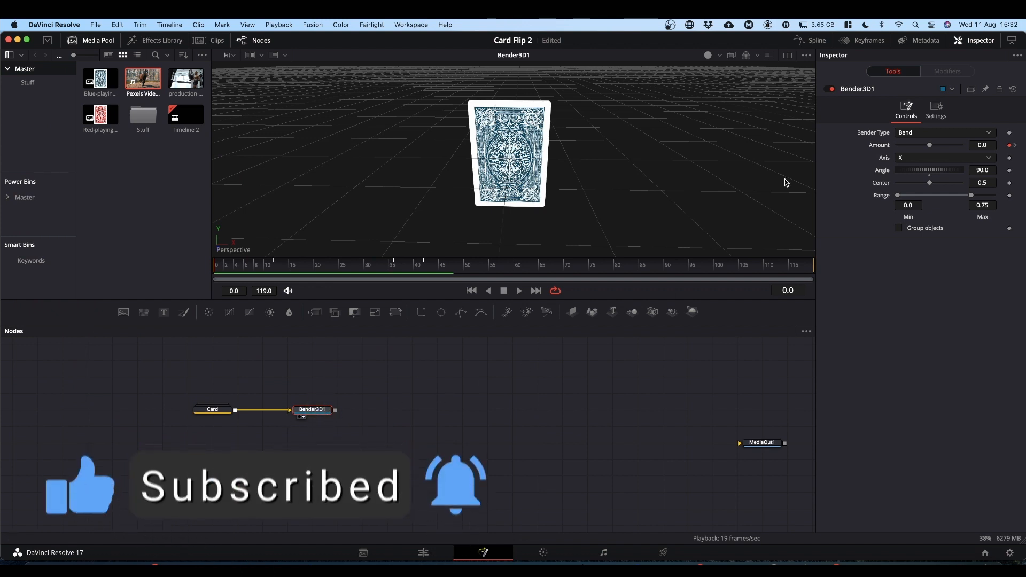
- Ease all keyframes of Bender3D1's Amount curve with flat handles in the Spline editor, close it and play the animation
click(819, 42)
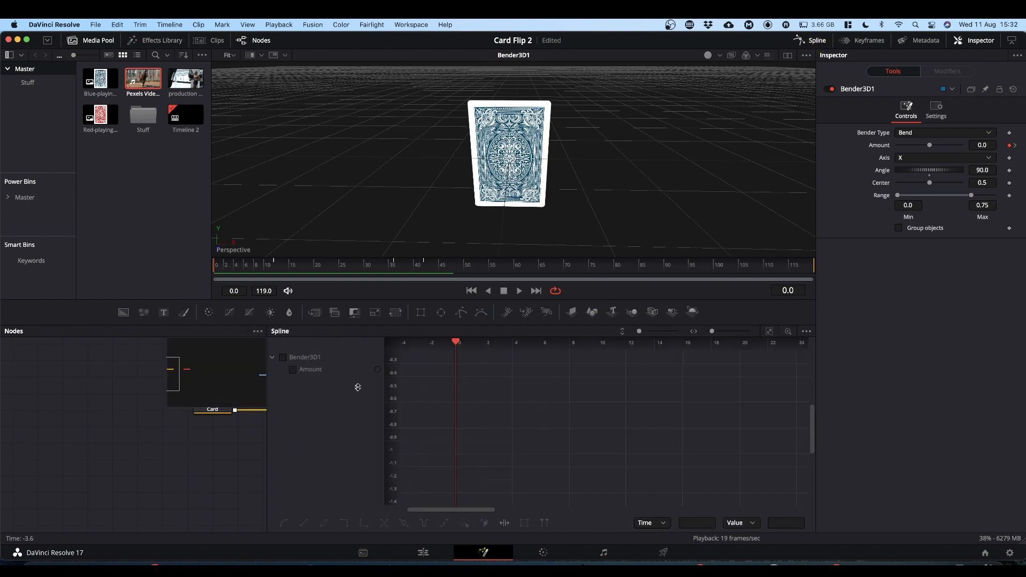
click(283, 359)
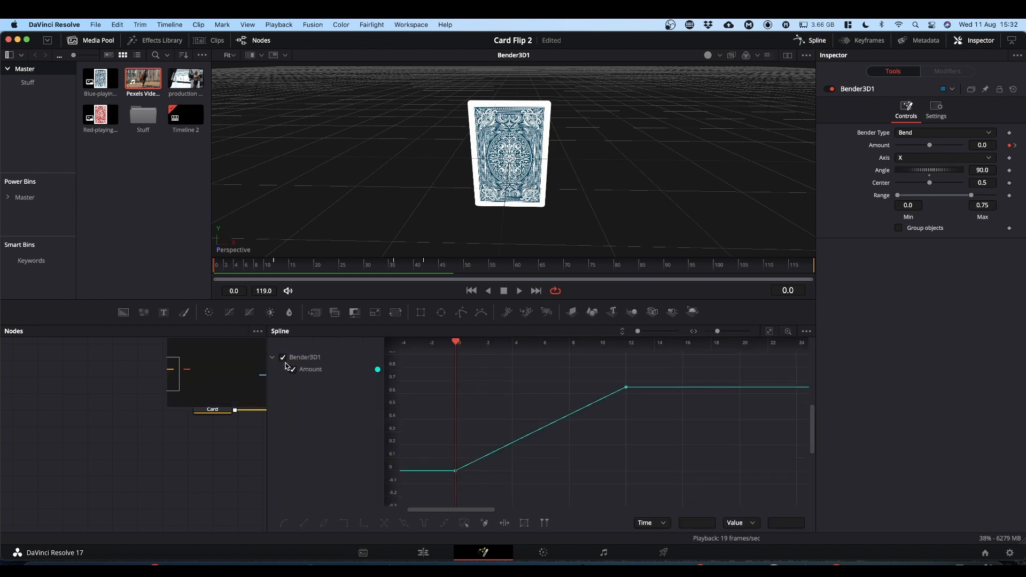
click(771, 333)
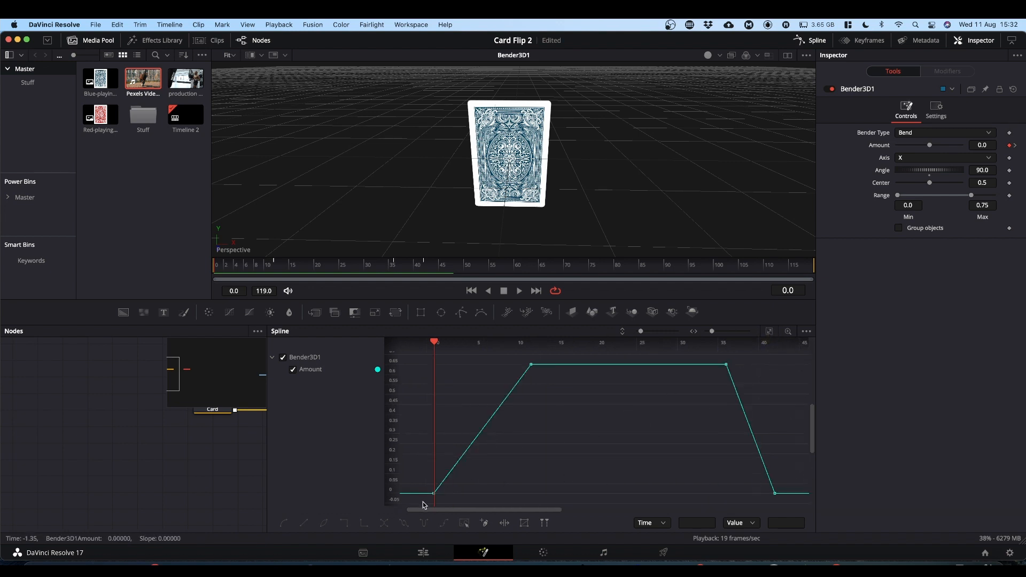
drag(423, 503, 790, 355)
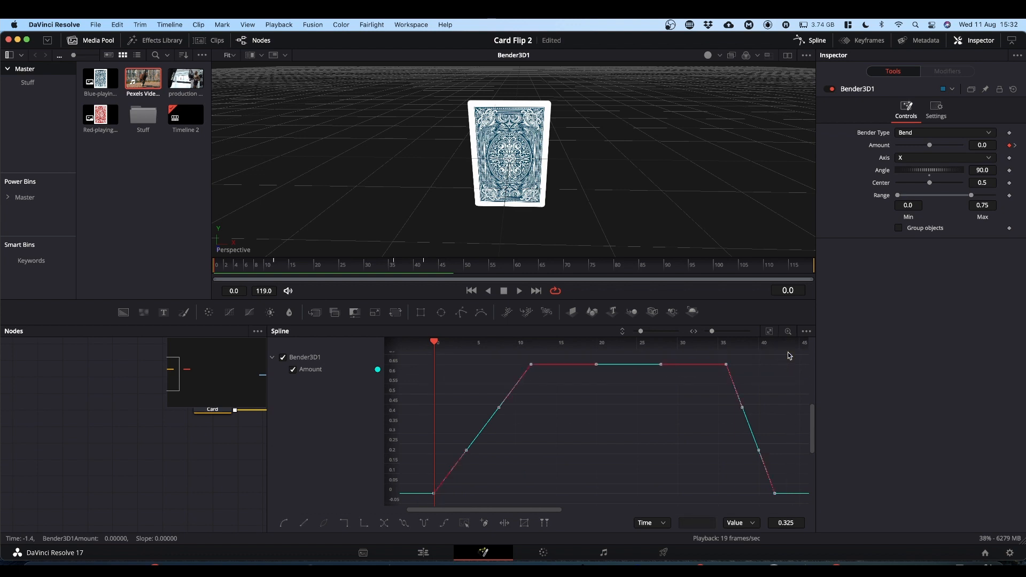
key(f)
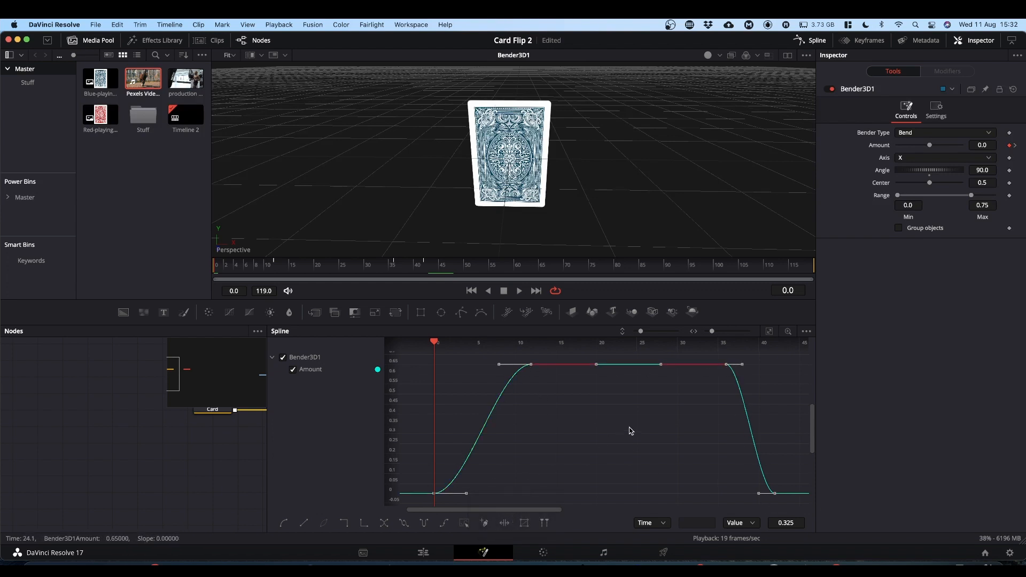
click(818, 40)
key(space)
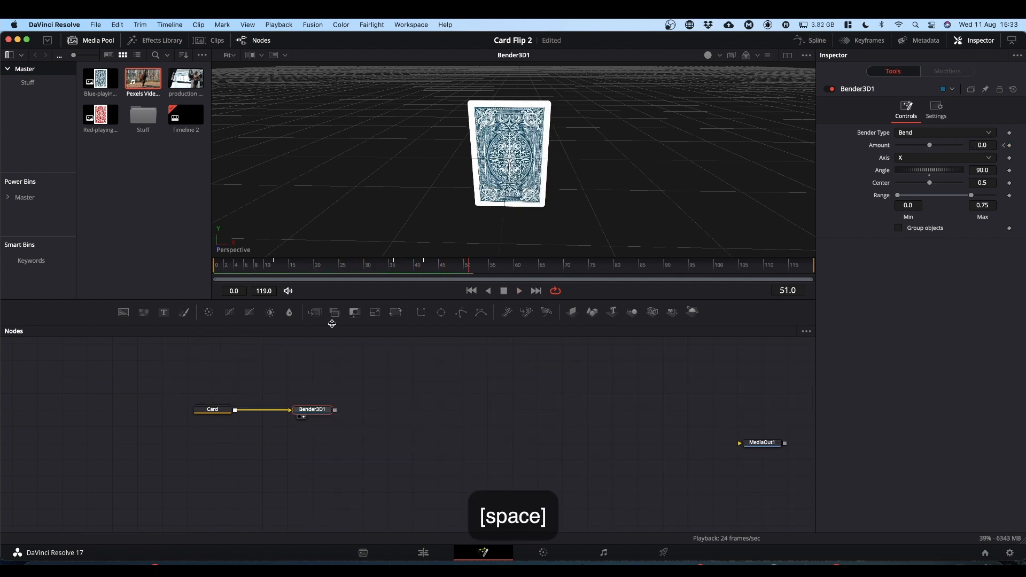
- Move Bender3D1 closer to the Card group and add a Transform 3D node after it
click(312, 412)
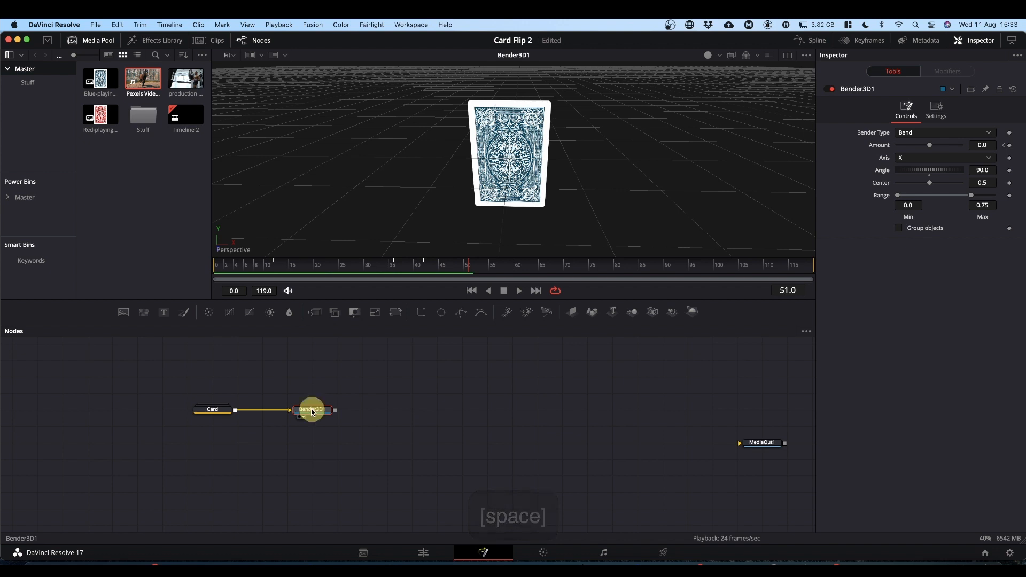
drag(313, 412, 287, 412)
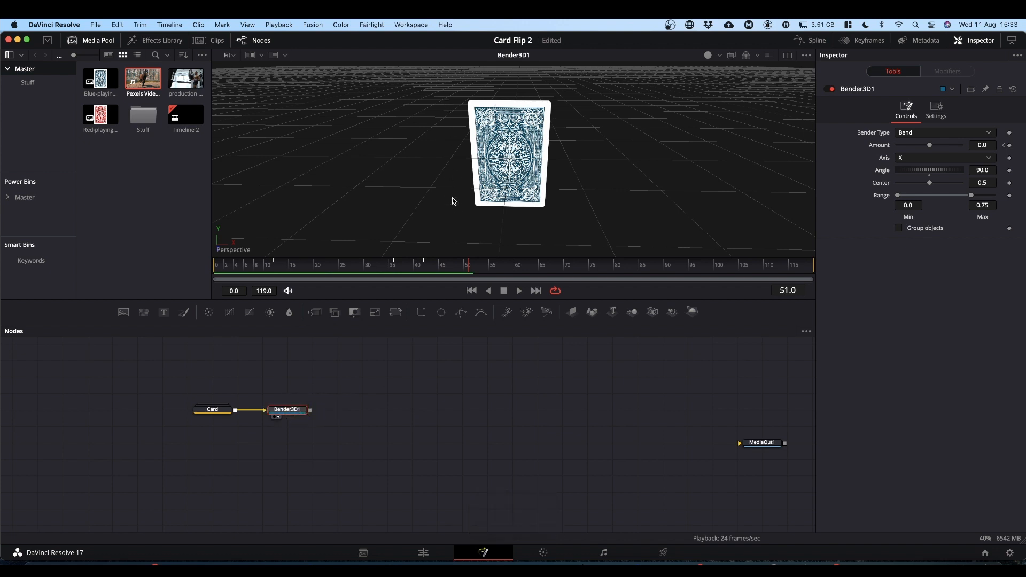
click(292, 410)
key(shift+space)
text(tra)
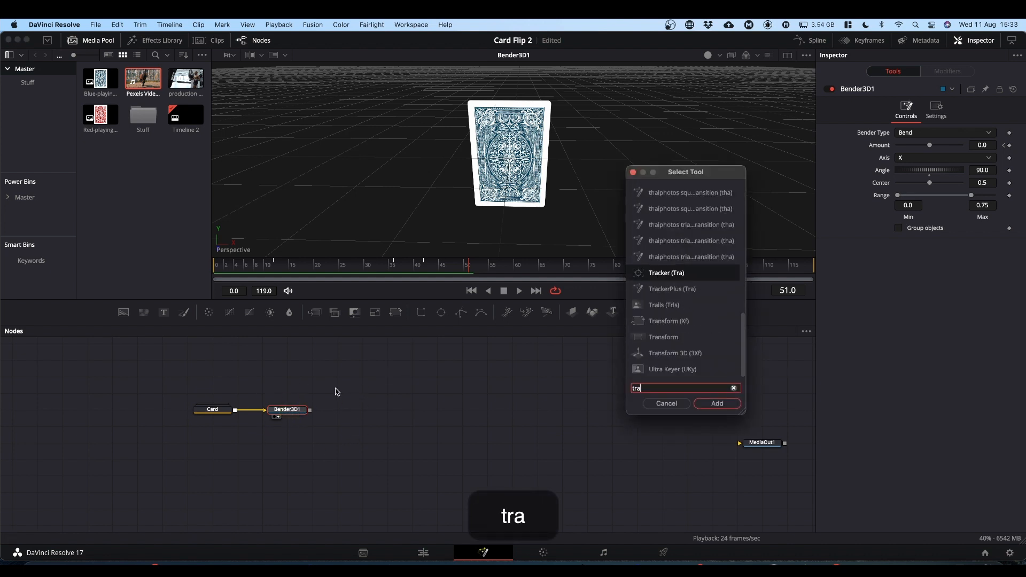
text(nsfirm)
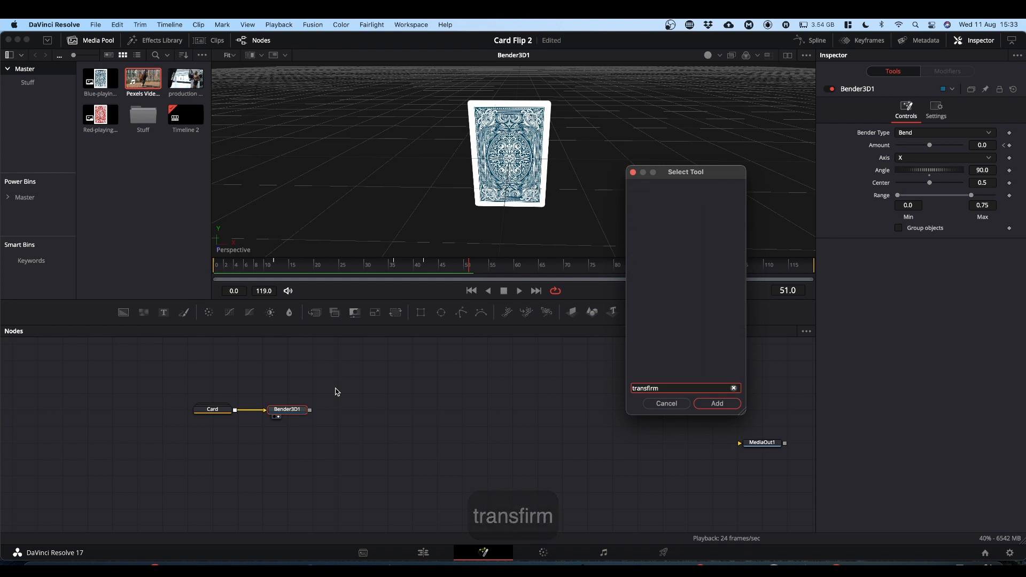
key(BackSpace)
key(BackSpace)
key(BackSpace)
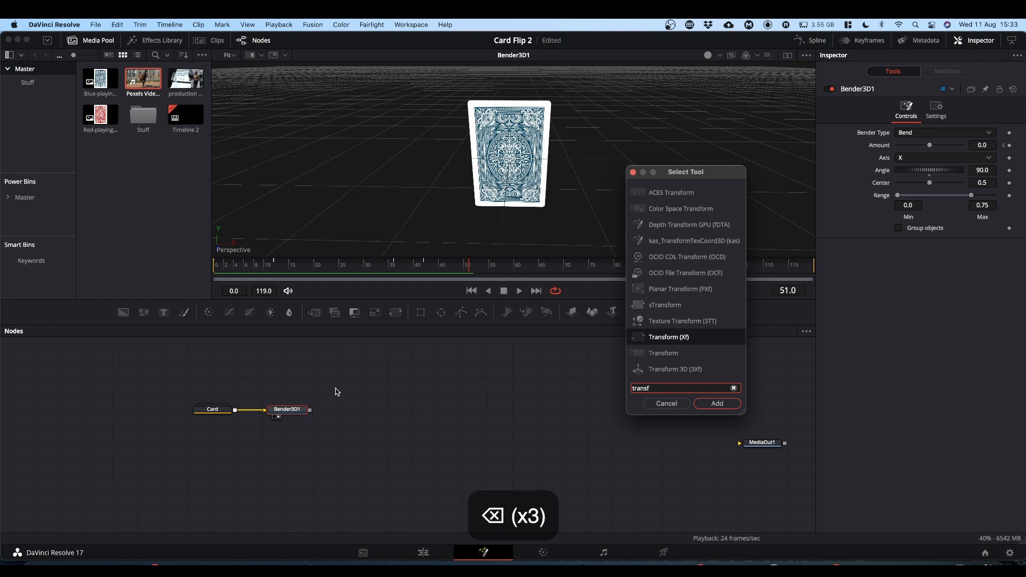
text(orm )
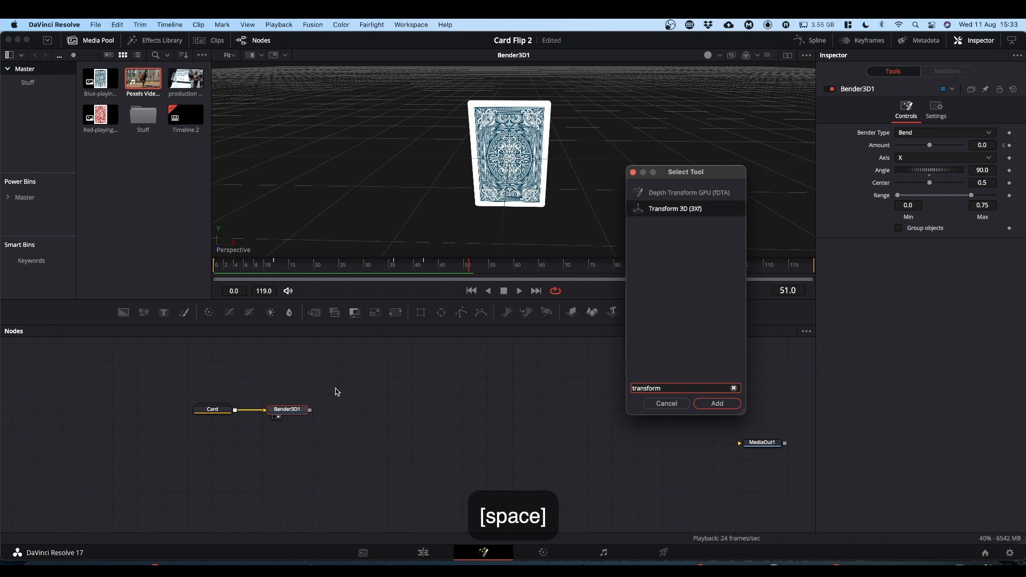
text(3)
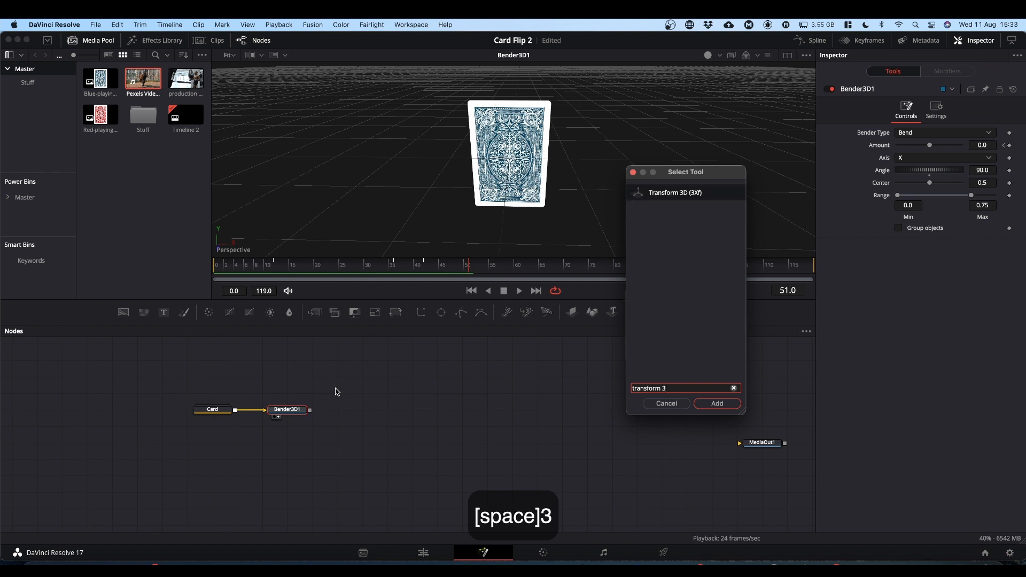
key(Return)
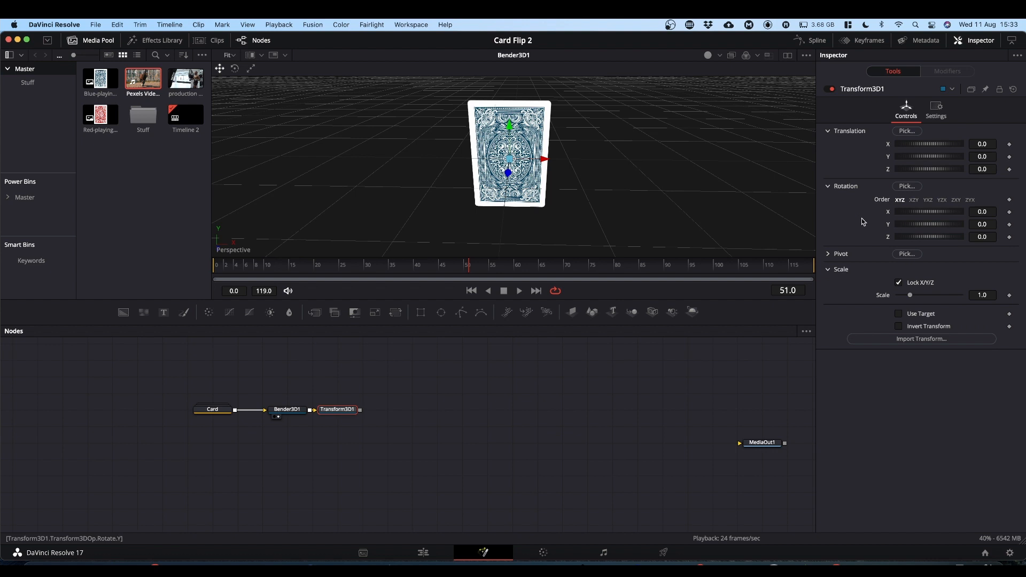
- Display Transform3D1 in the viewer, try a Y rotation of about 23.5 on the card and reset it to 0
drag(925, 223, 930, 226)
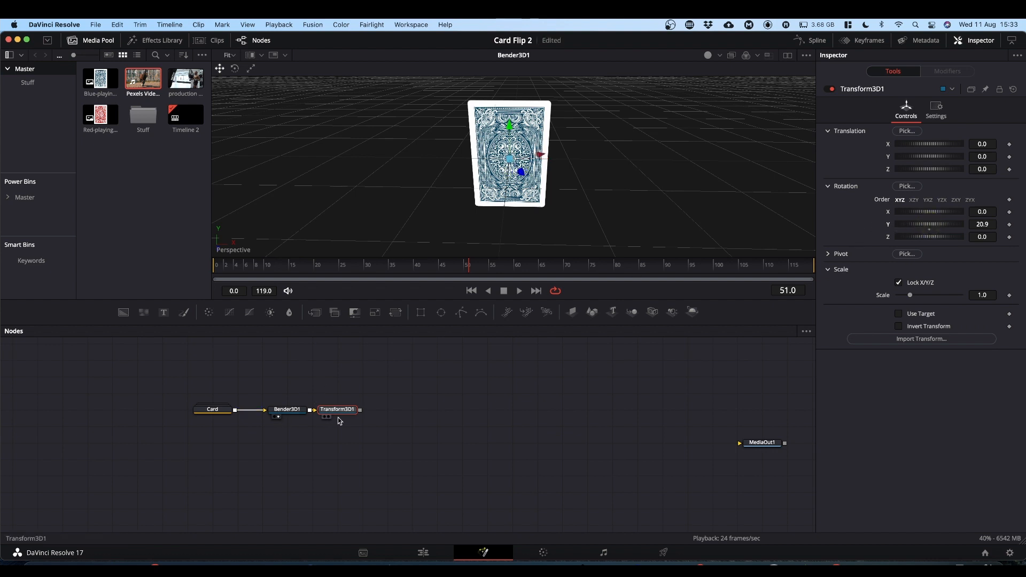
key(1)
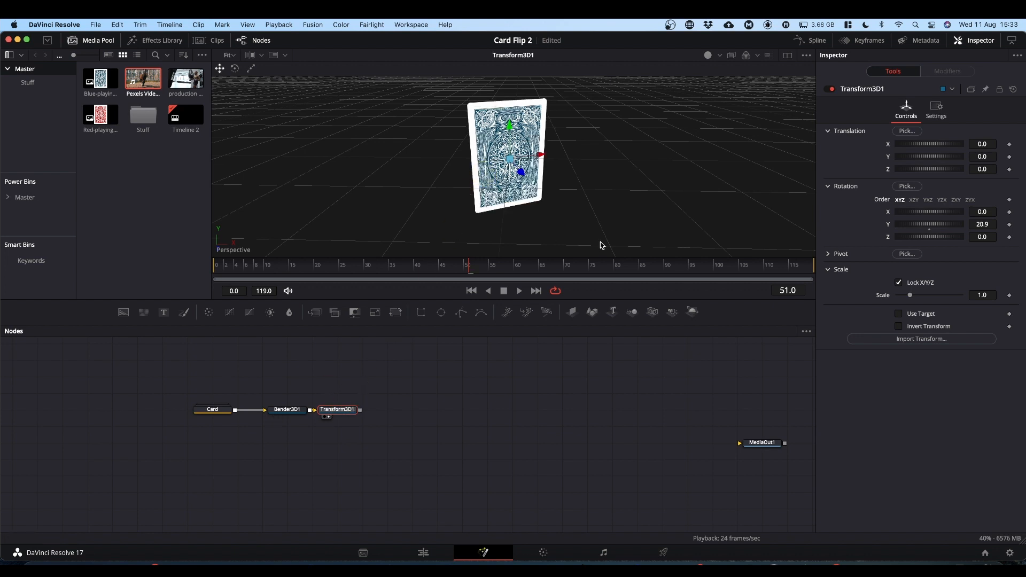
mouse_move(944, 220)
mouse_down()
mouse_move(928, 223)
mouse_move(944, 224)
mouse_up()
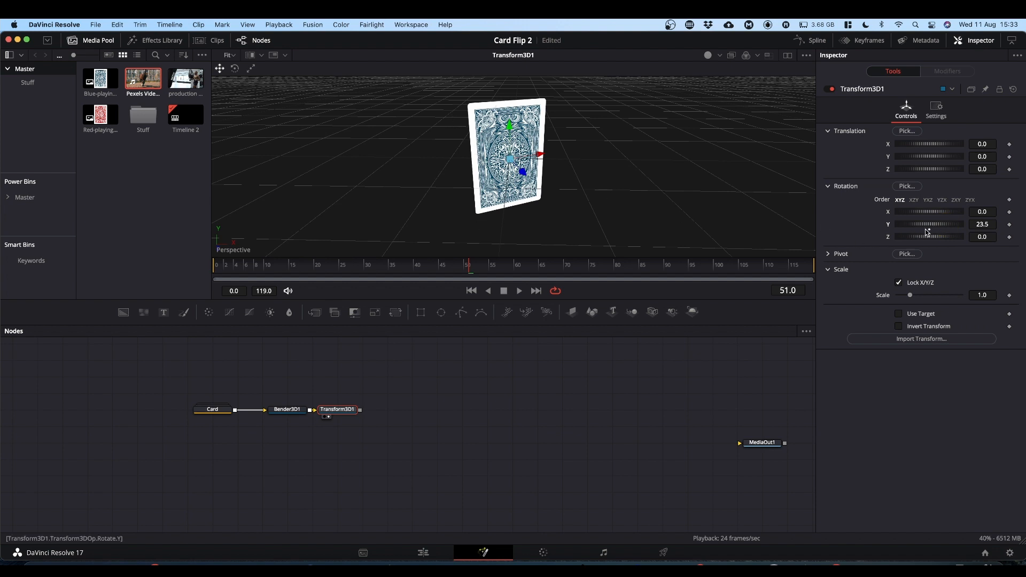
double_click(927, 230)
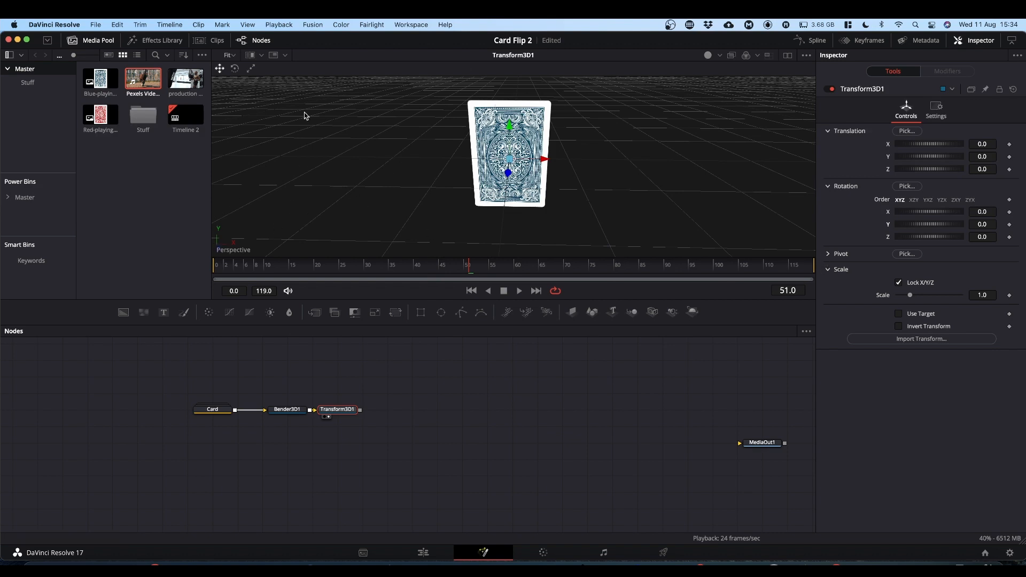
- Using an enlarged front view of the card, set Transform3D1's pivot X to -0.18, just outside the card's left edge
right_click(231, 253)
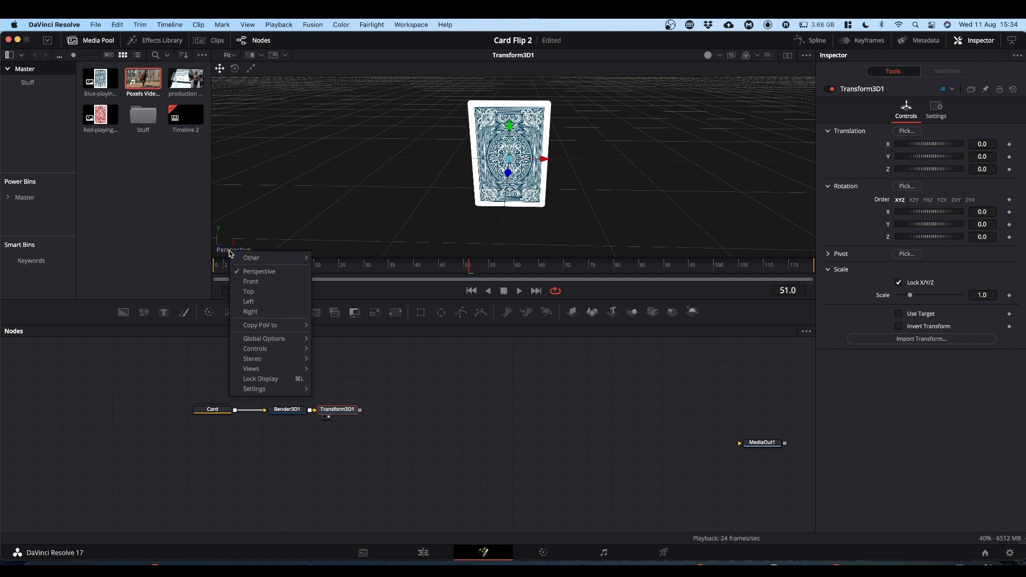
click(251, 283)
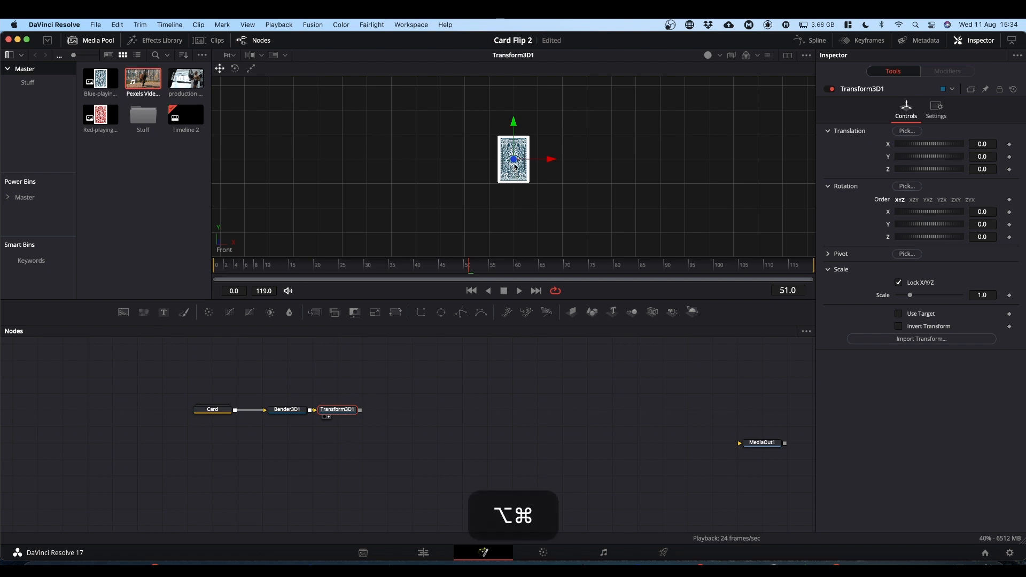
scroll(516, 177, up, 3)
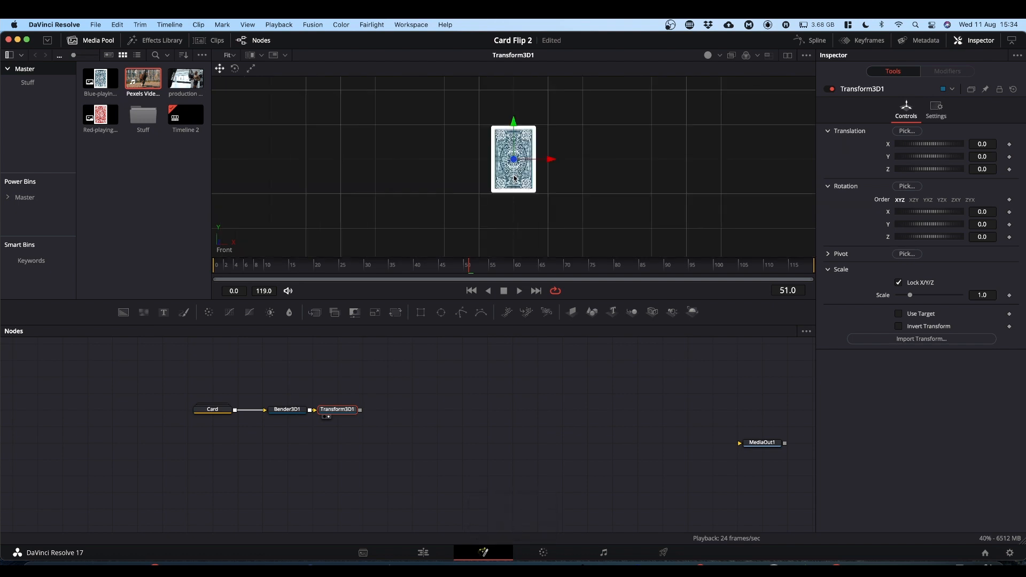
scroll(515, 178, up, 5)
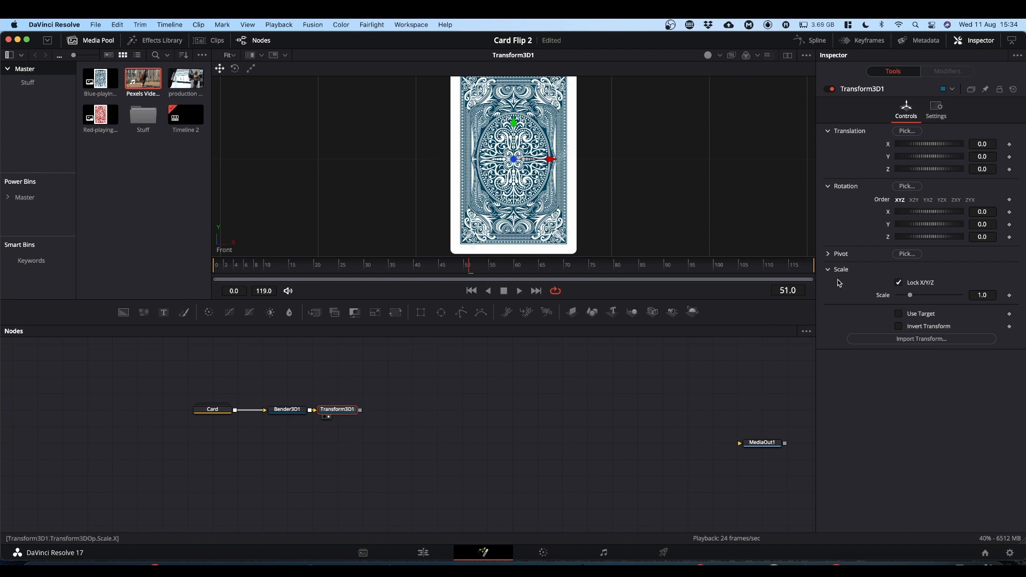
click(829, 256)
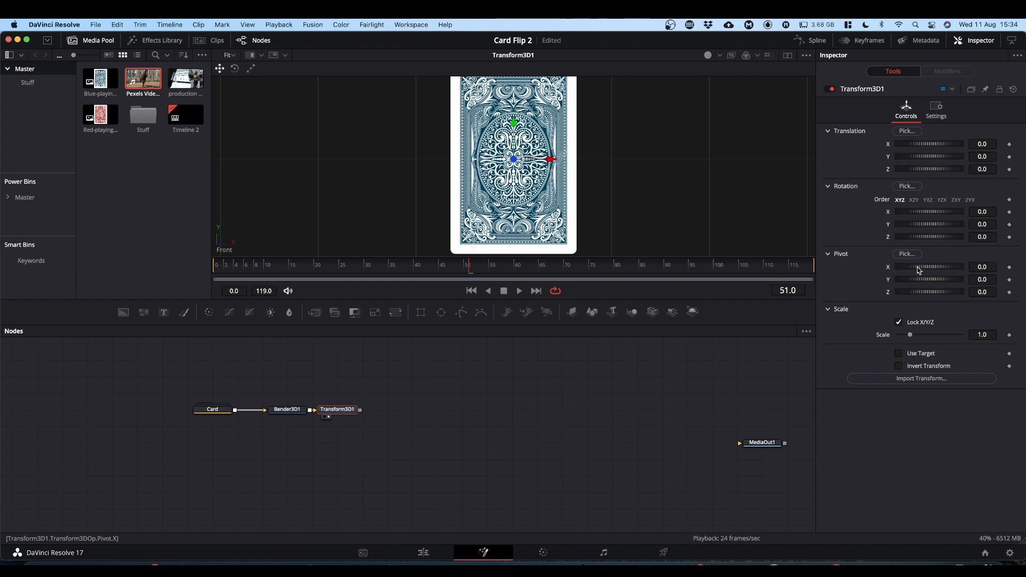
click(986, 267)
drag(986, 266, 896, 270)
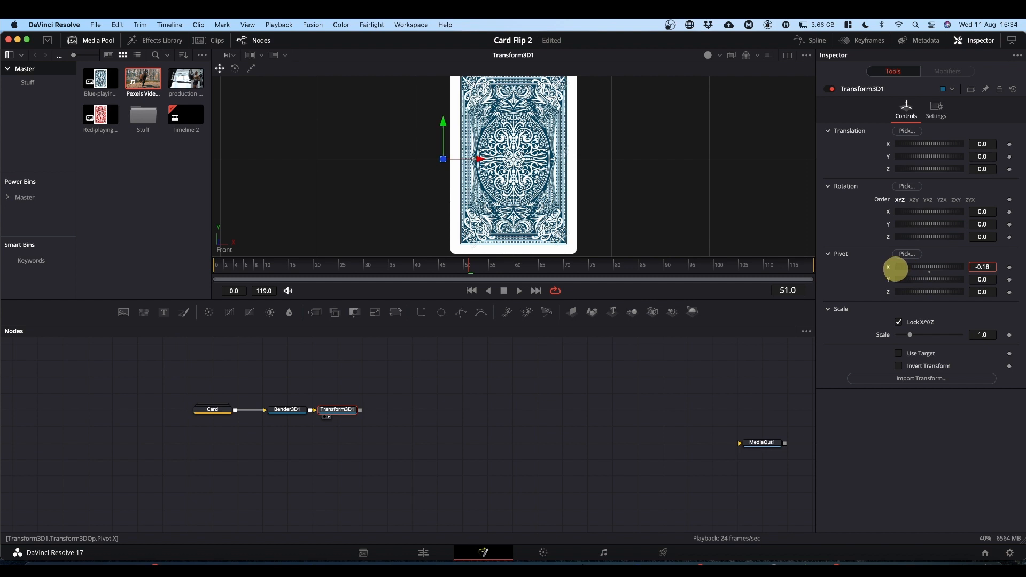
drag(896, 269, 896, 270)
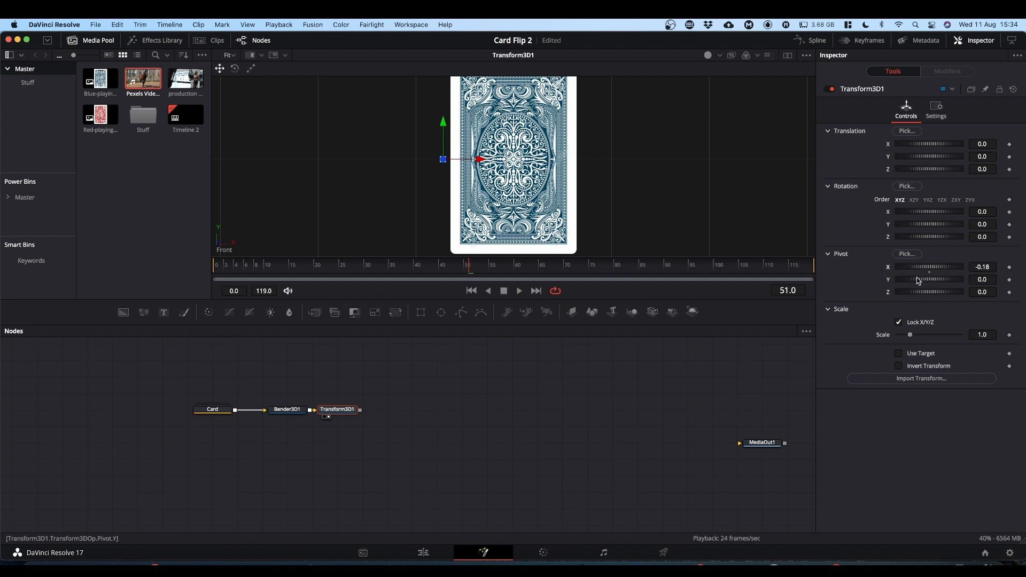
- Return the viewer to Perspective, test a Y rotation of about -20.9 around Transform3D1's edge pivot and reset it to 0
right_click(224, 254)
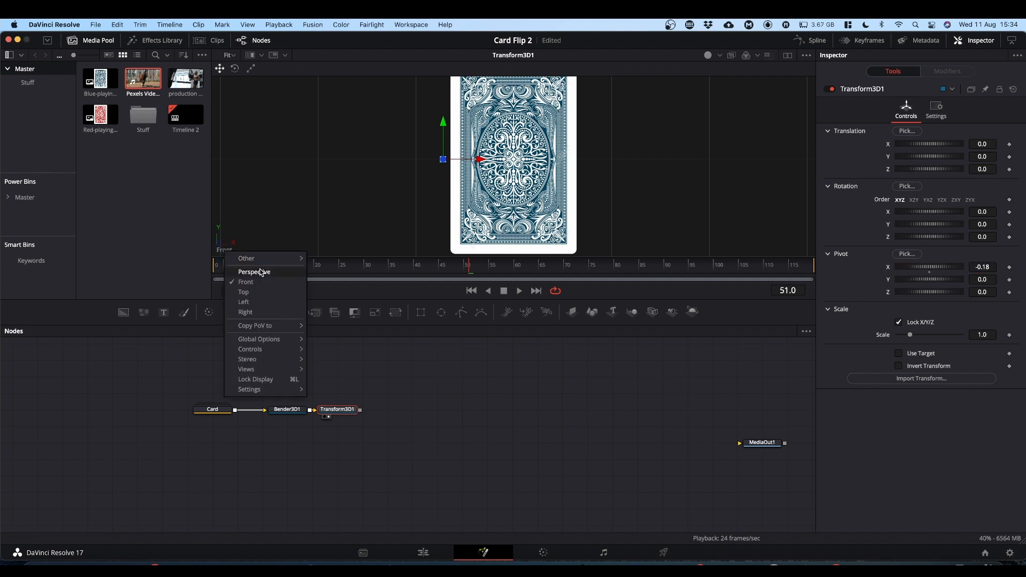
click(260, 273)
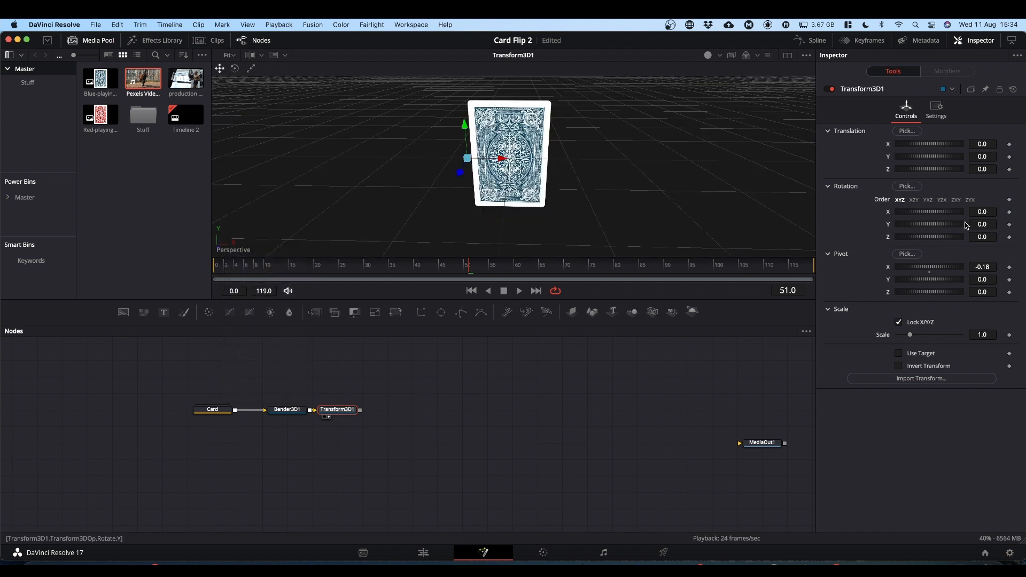
mouse_move(941, 225)
mouse_down()
mouse_move(909, 227)
mouse_move(938, 227)
mouse_up()
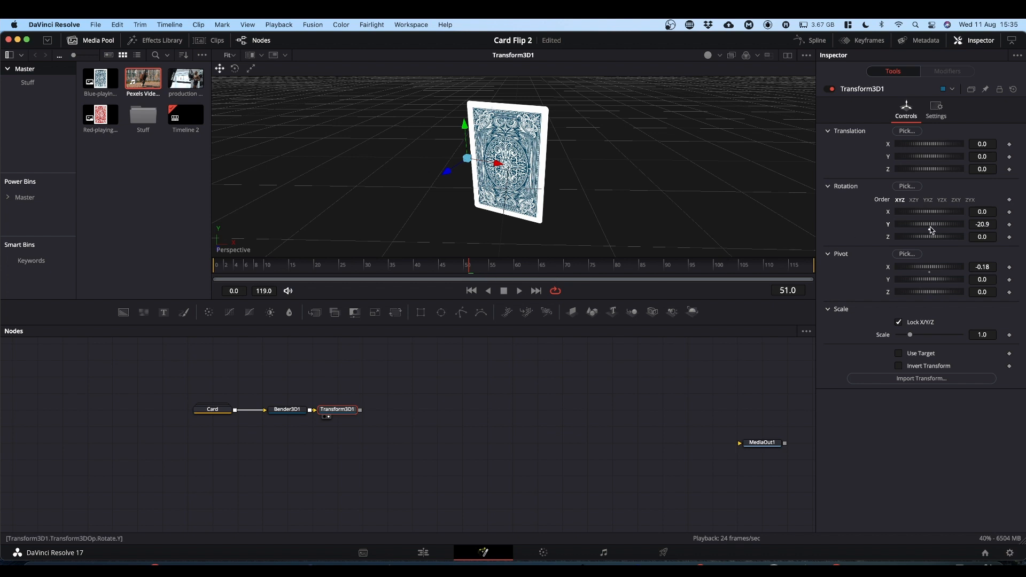
double_click(929, 230)
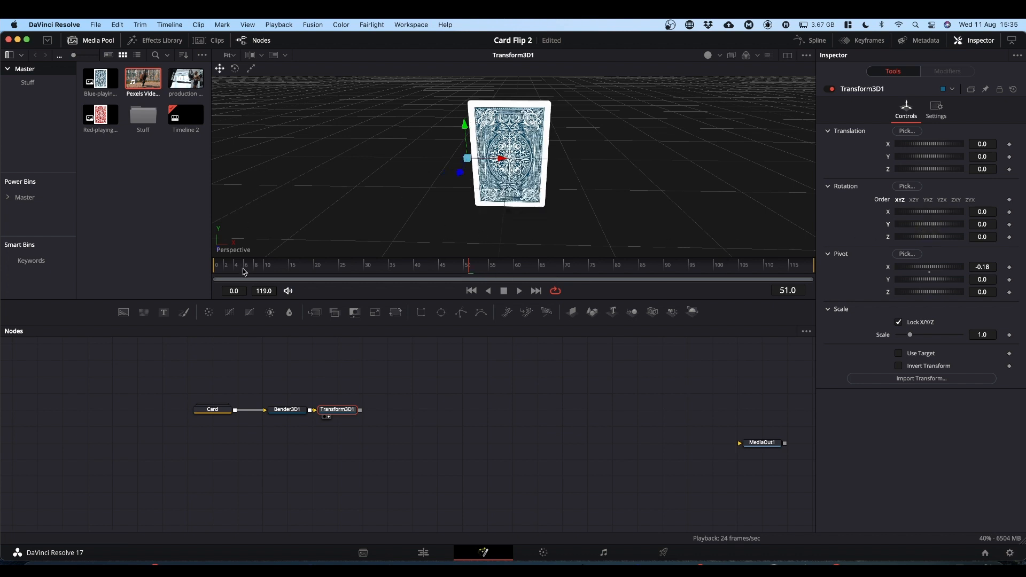
- Keyframe Transform3D1's Y rotation at 0 on frame 12 and at -180 on frame 48
drag(243, 272, 277, 276)
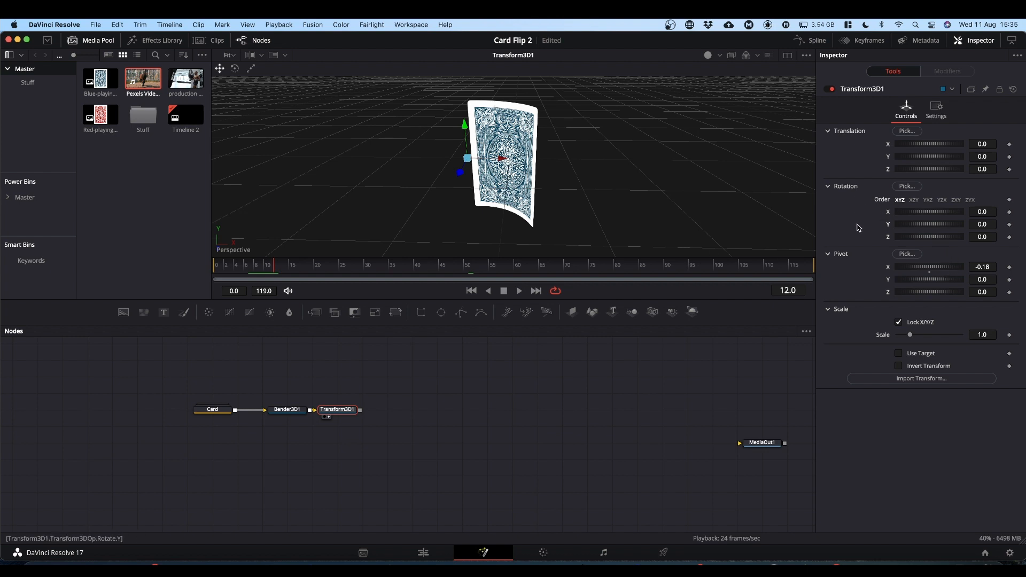
click(1009, 224)
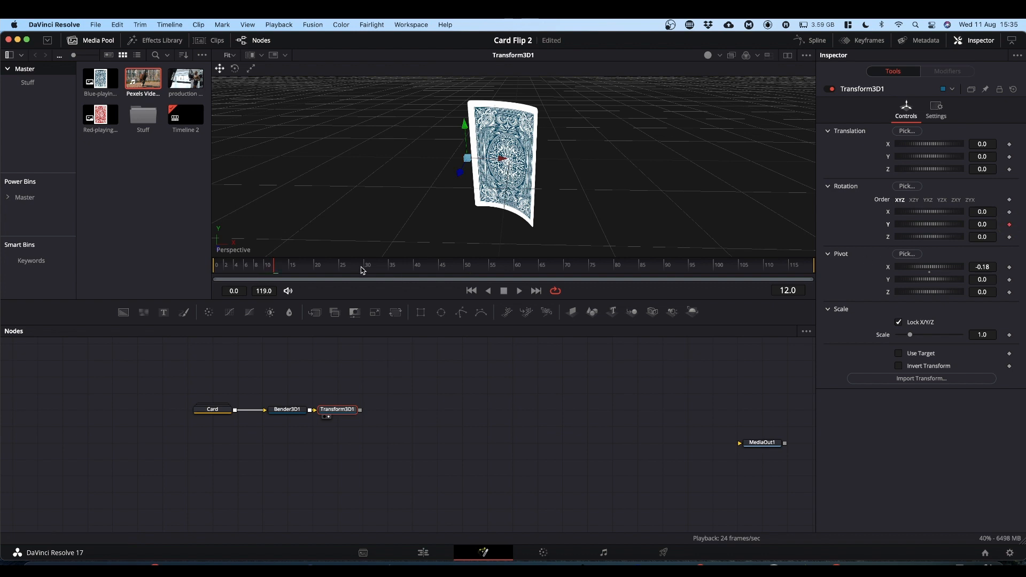
drag(363, 270, 454, 273)
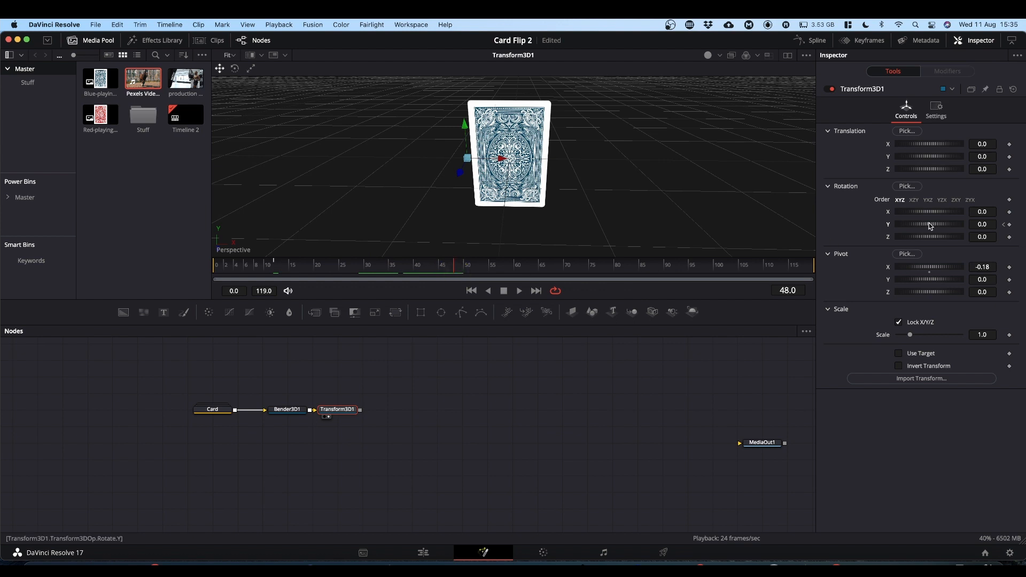
drag(931, 222, 902, 226)
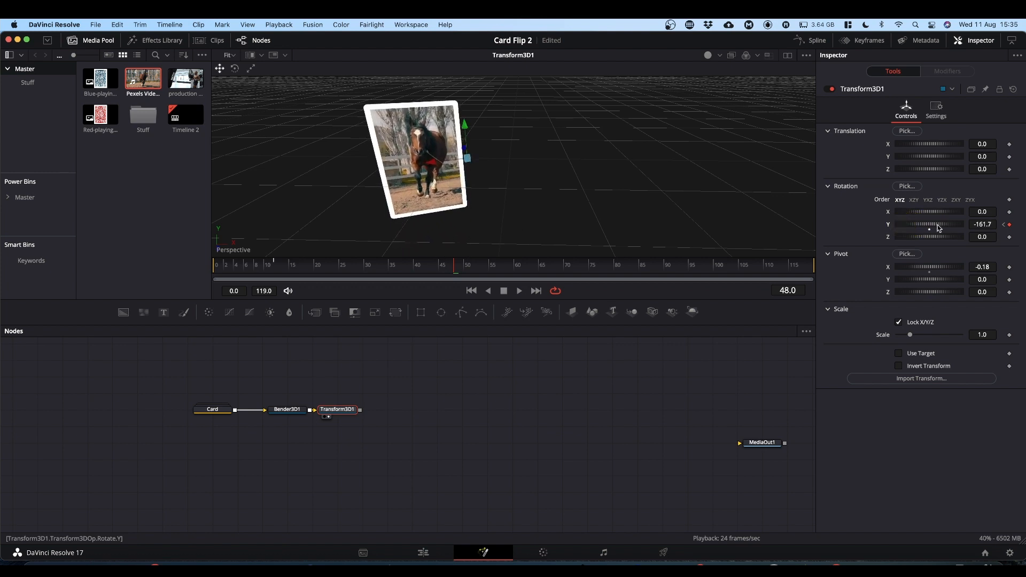
click(979, 224)
text(-180)
key(Return)
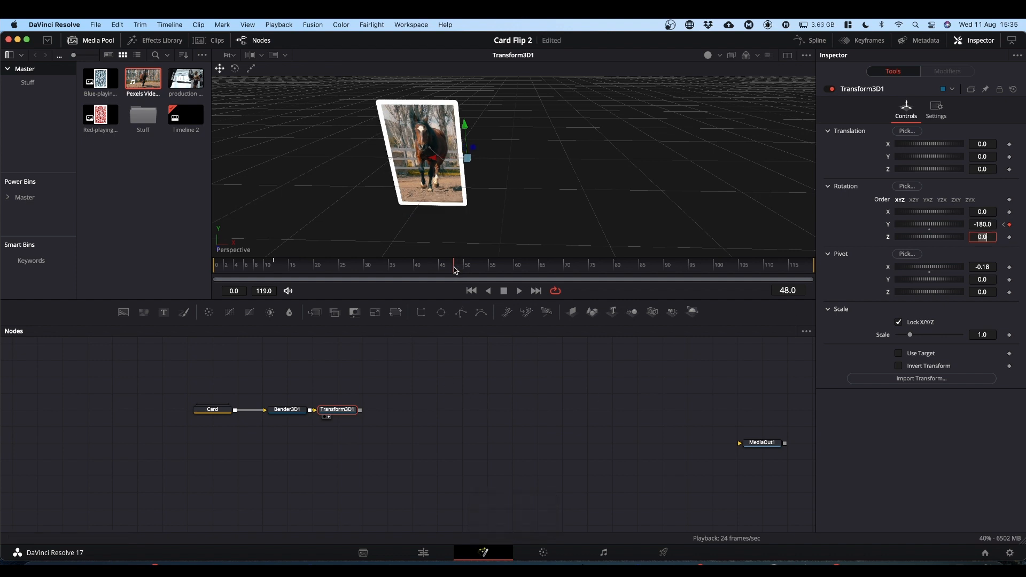
- Play the bending card flip from frame 0 several times to check its motion
drag(456, 270, 206, 279)
key(space)
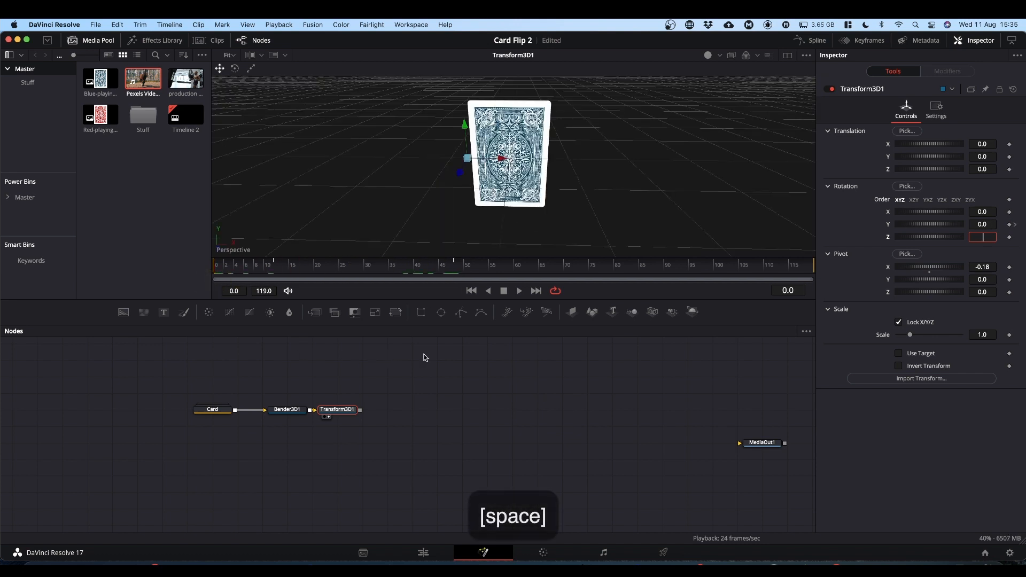
click(497, 386)
key(space)
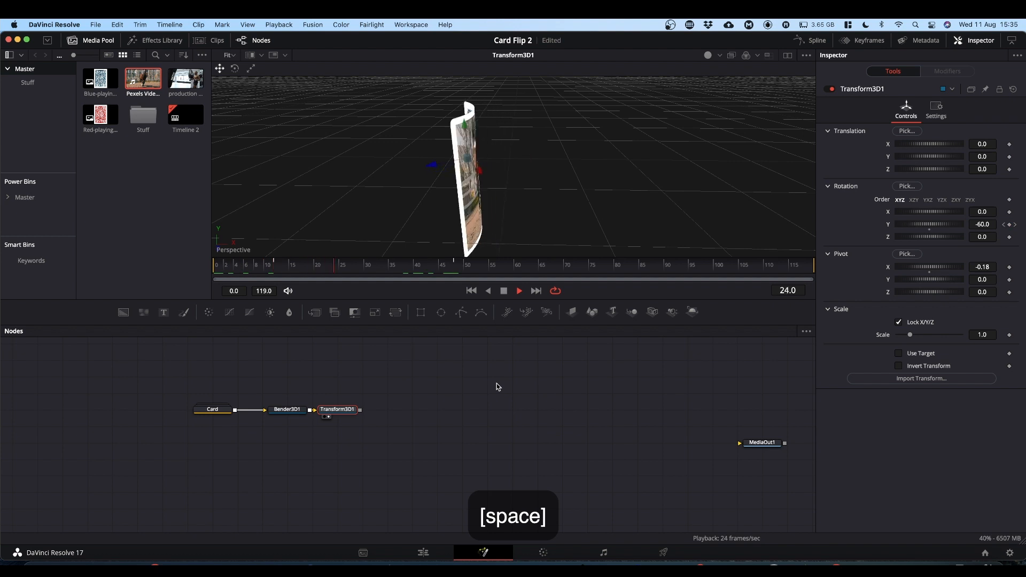
key(space)
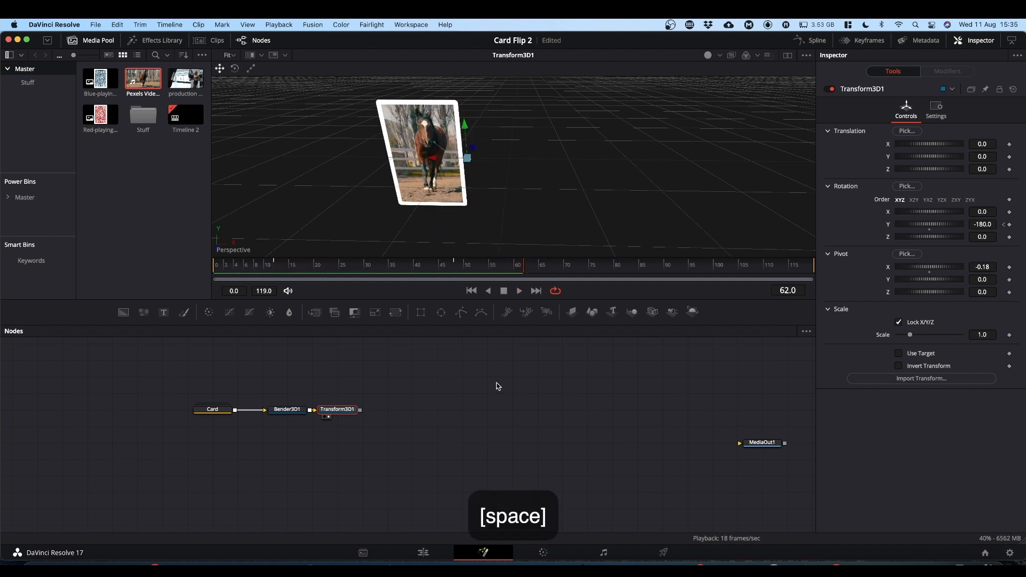
drag(523, 271, 186, 275)
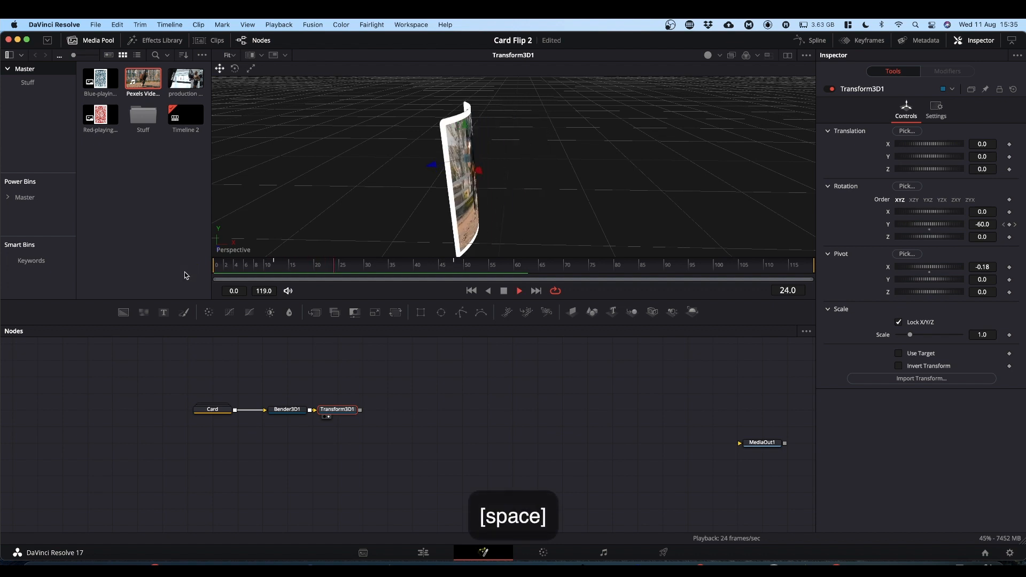
key(space)
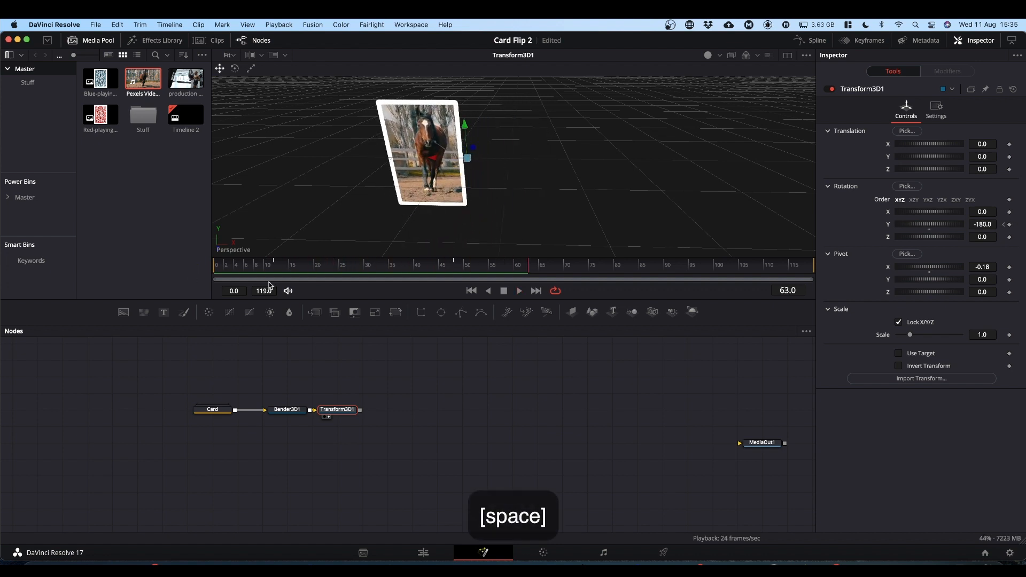
drag(529, 270, 177, 277)
key(space)
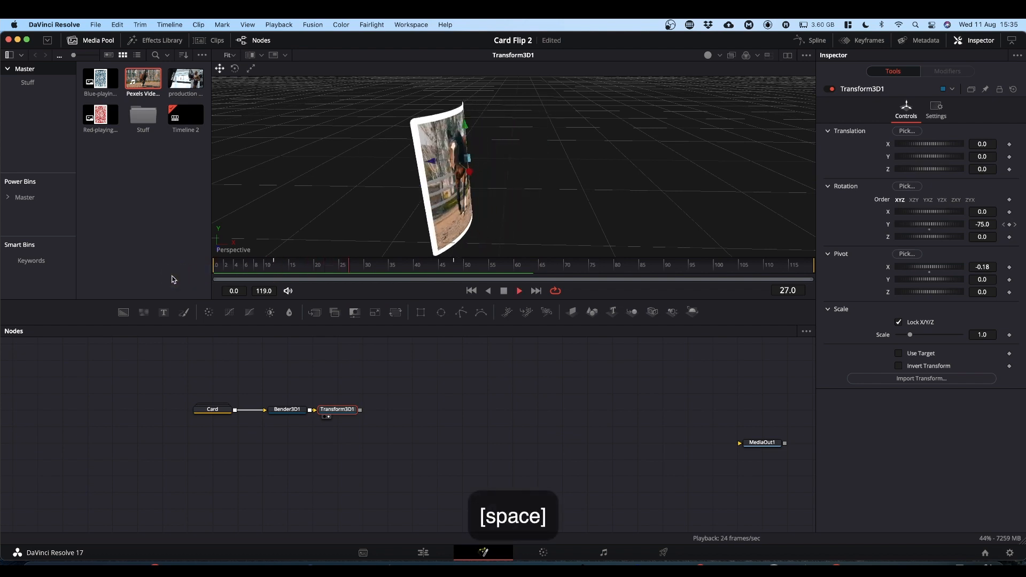
key(space)
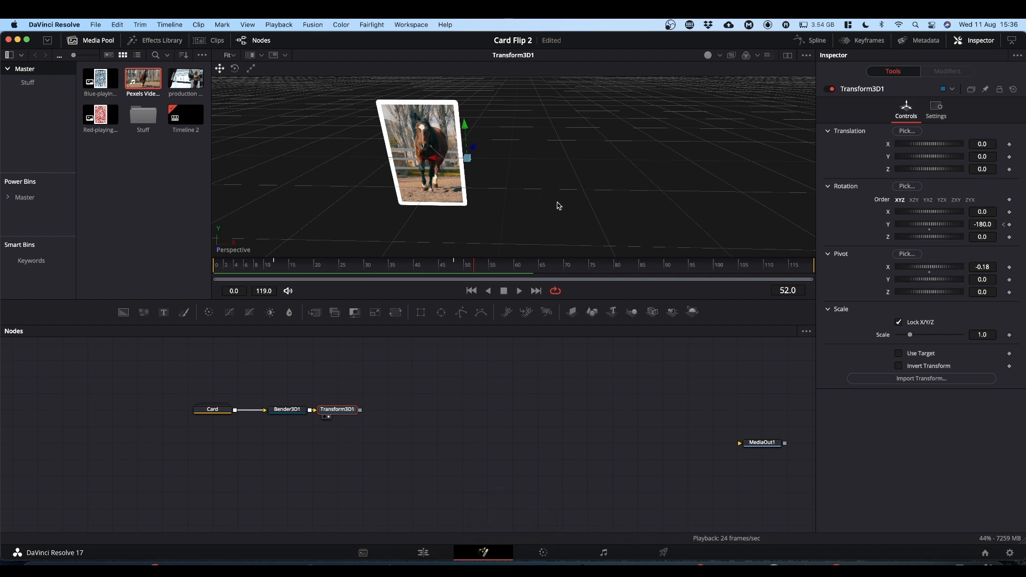
- Move Bender3D1 and Transform3D1 closer to the Card group to compact the node chain
drag(557, 201, 556, 180)
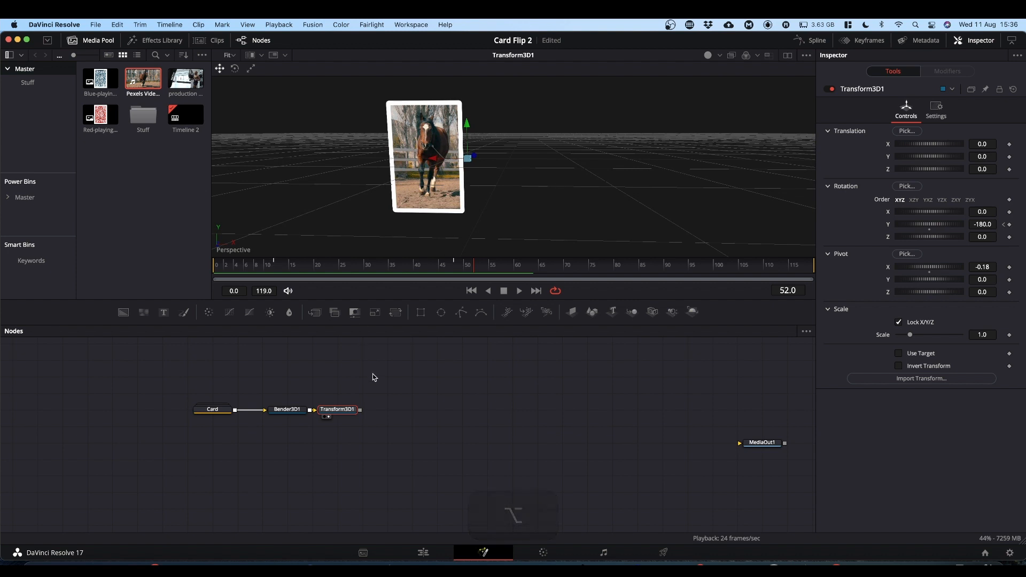
drag(287, 411, 262, 411)
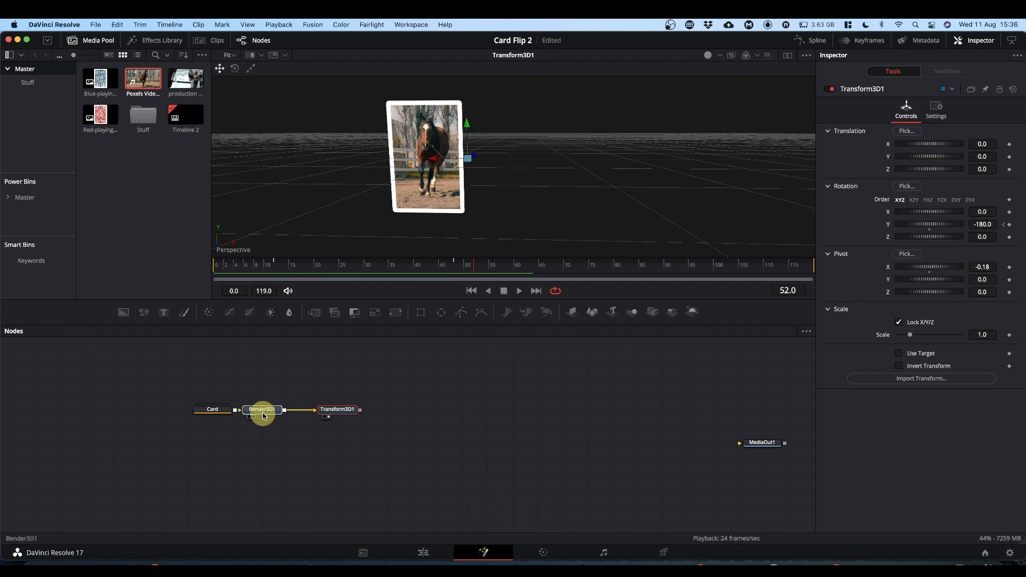
drag(343, 413, 321, 416)
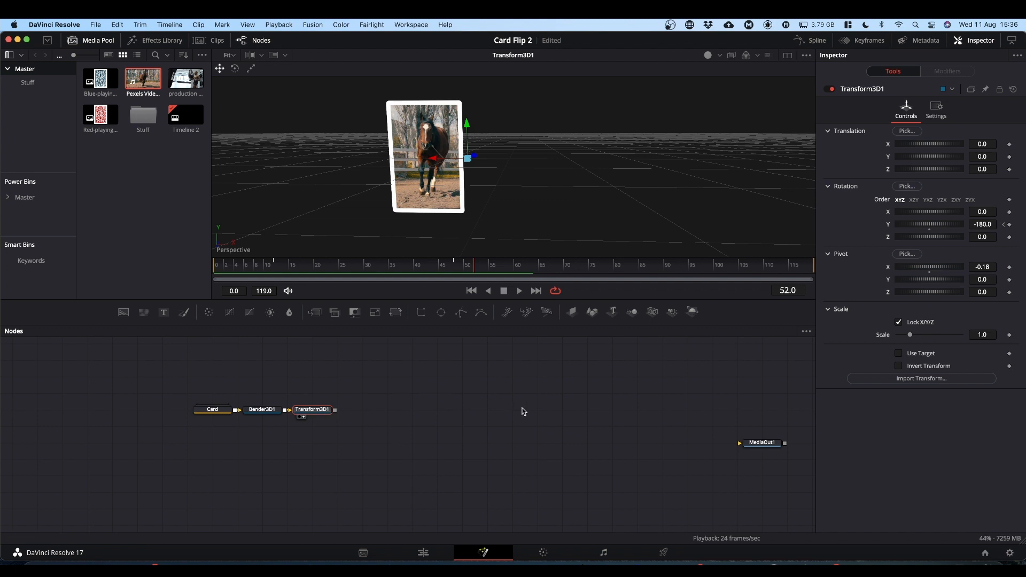
- Add a Merge 3D with a Camera 3D, Spot Light and Renderer 3D, arranging the light above and the camera below the merge
click(502, 408)
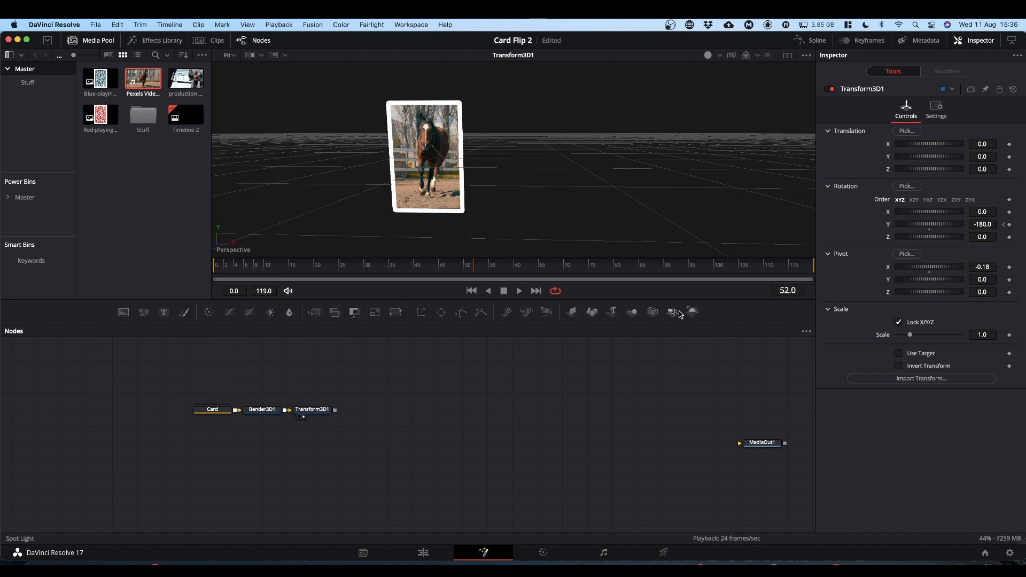
click(633, 315)
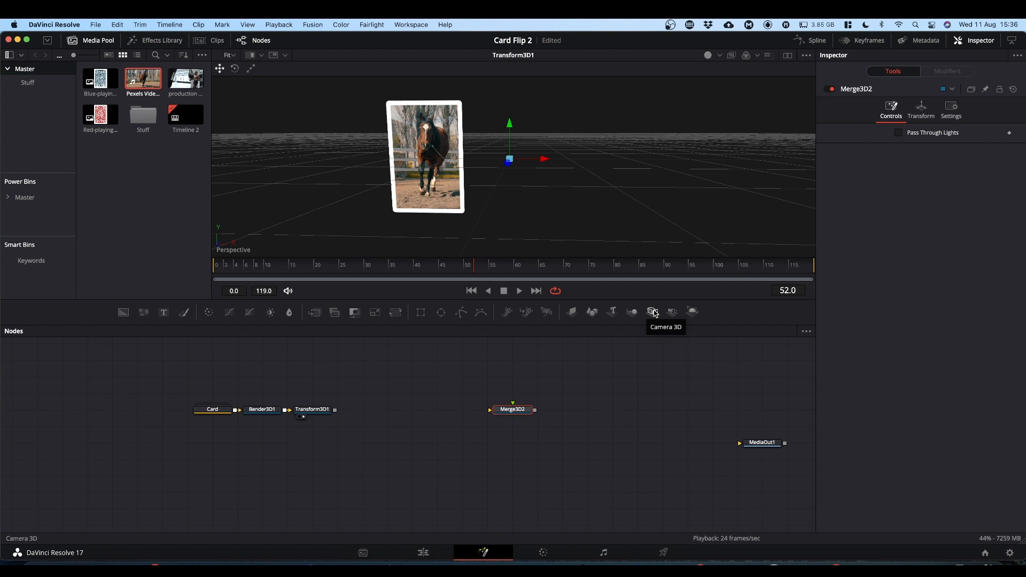
click(655, 314)
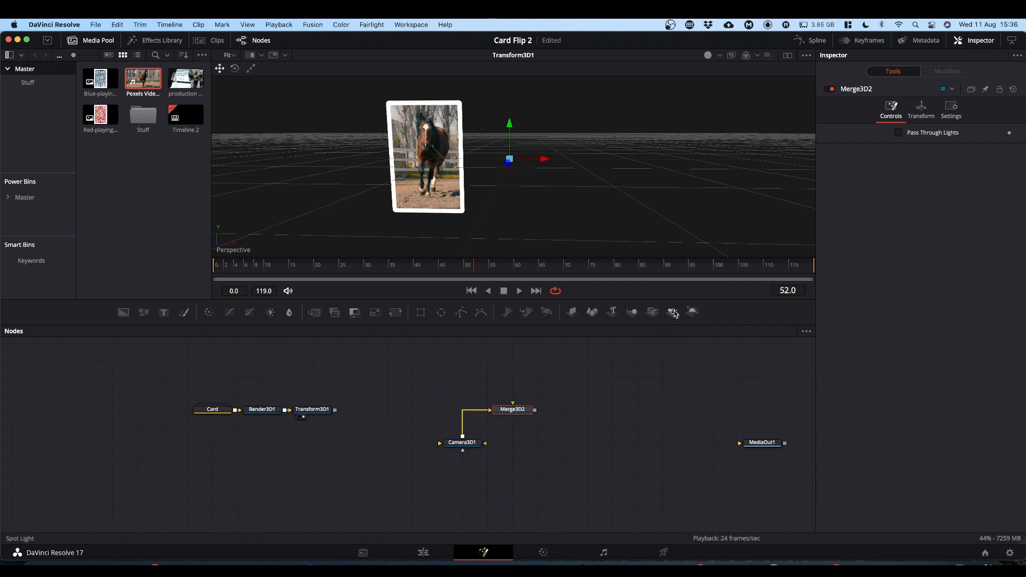
click(674, 313)
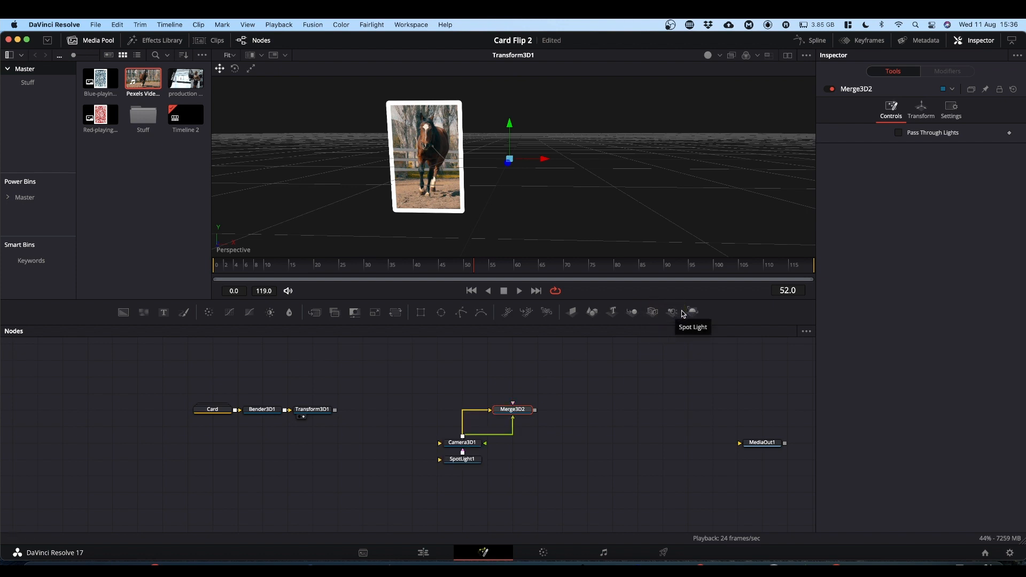
click(693, 313)
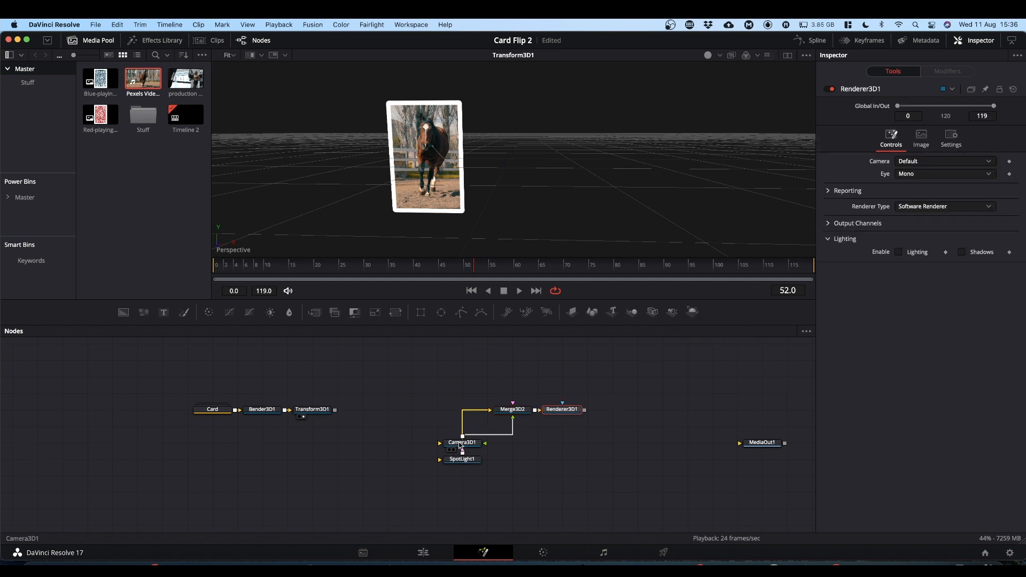
drag(462, 443, 514, 378)
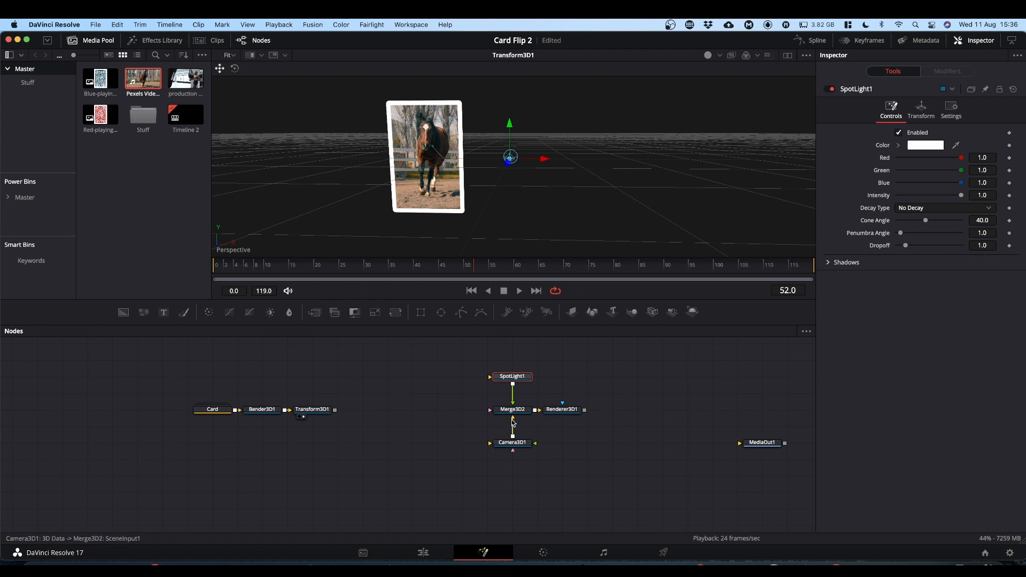
- Connect Transform3D1 to Merge3D2, and show Renderer3D1 and Merge3D2 side by side in dual viewers at frame 0
drag(335, 413, 518, 413)
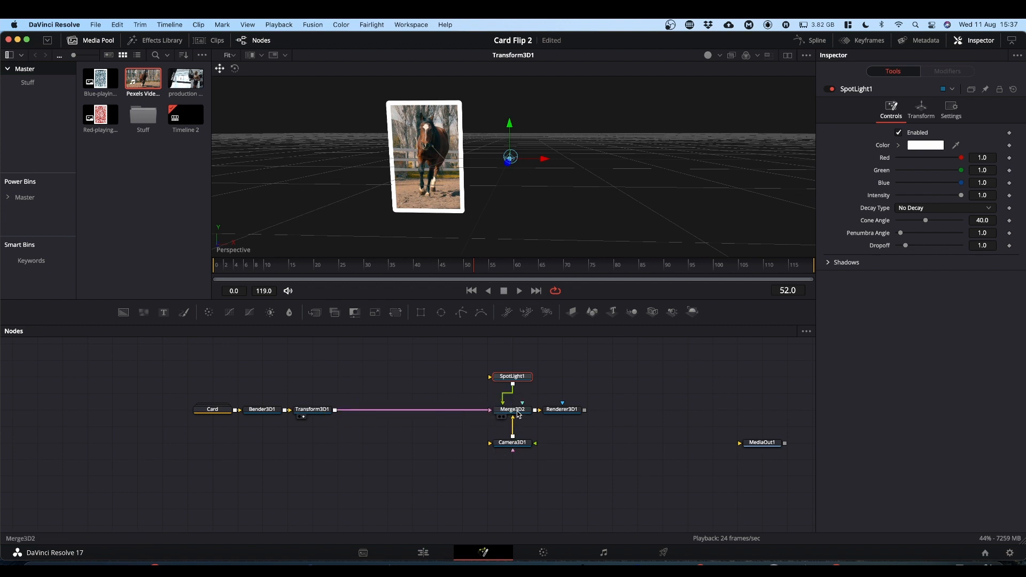
click(555, 197)
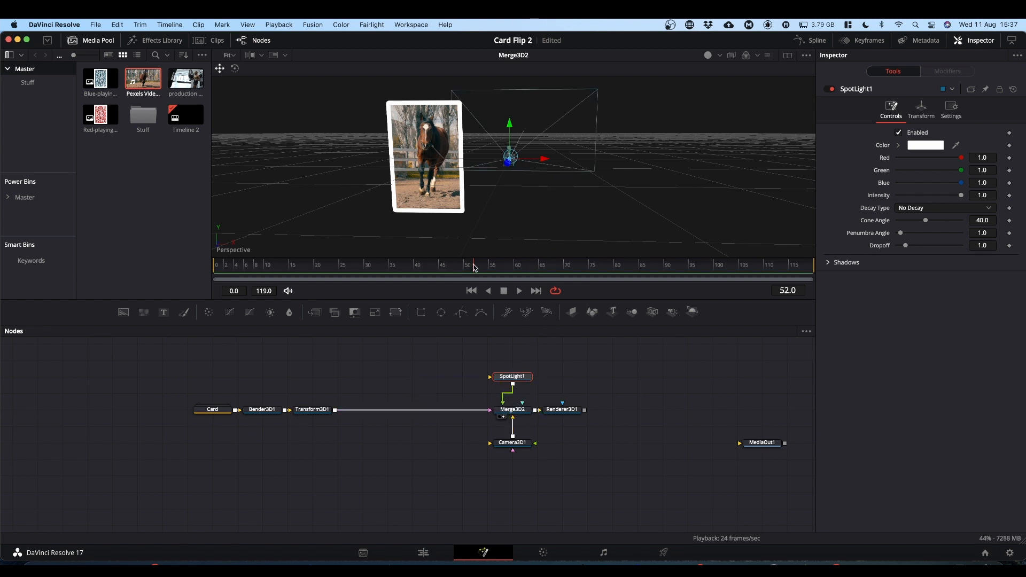
drag(475, 267, 195, 270)
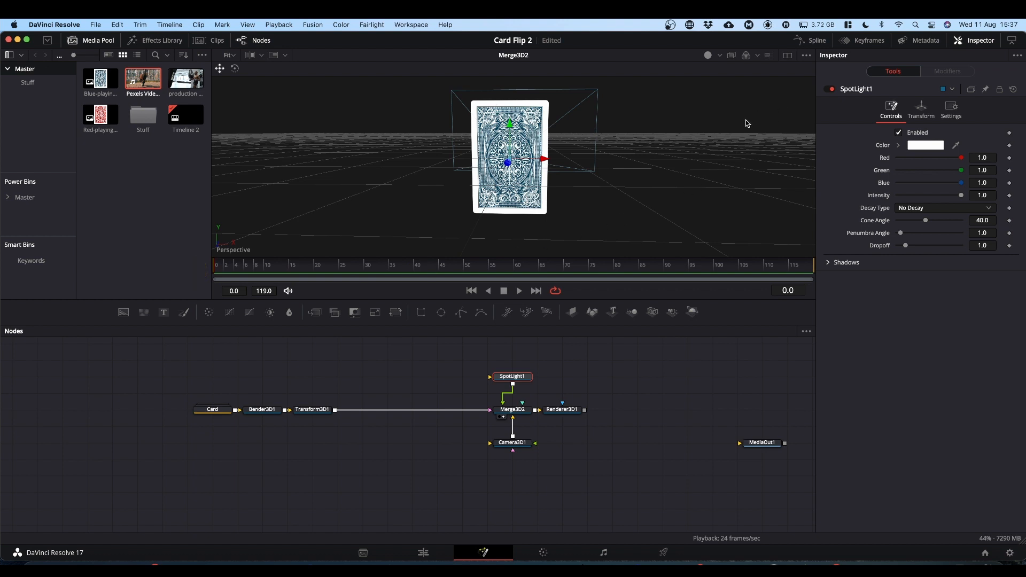
click(789, 57)
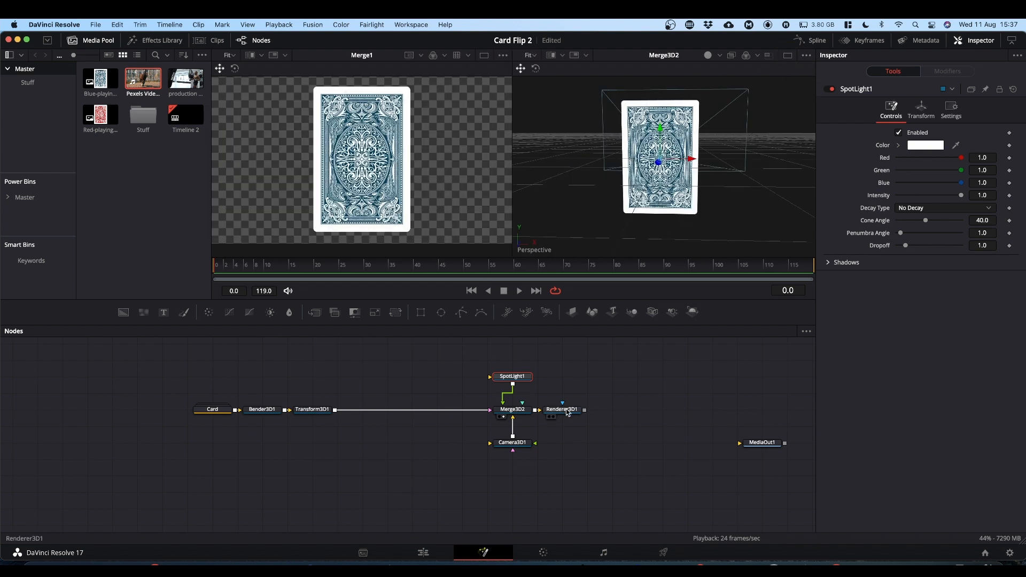
drag(568, 412, 389, 179)
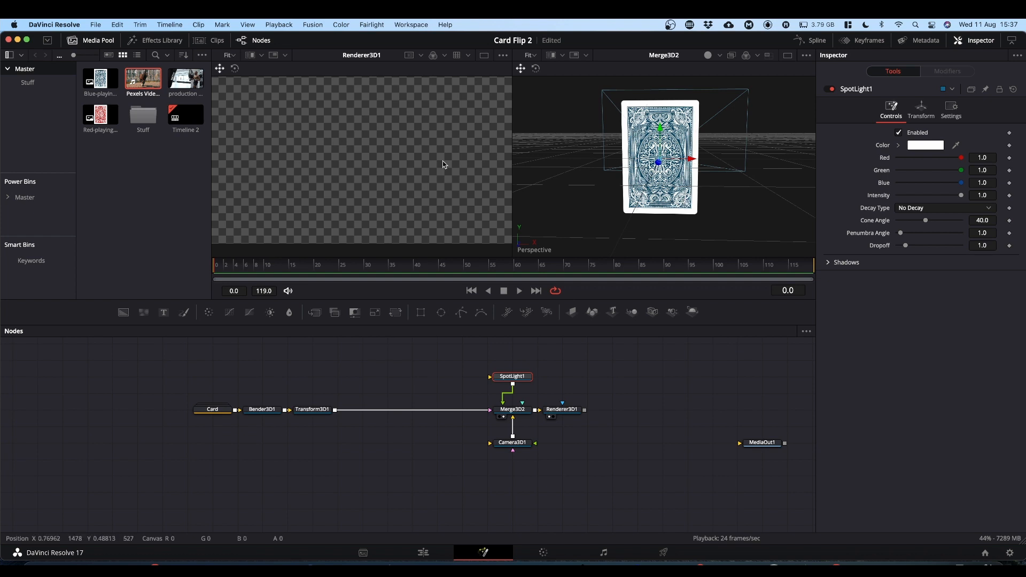
- Position Camera3D1 in front of the card by setting its translation to X -0.181 and Z 1.58
drag(749, 197, 671, 189)
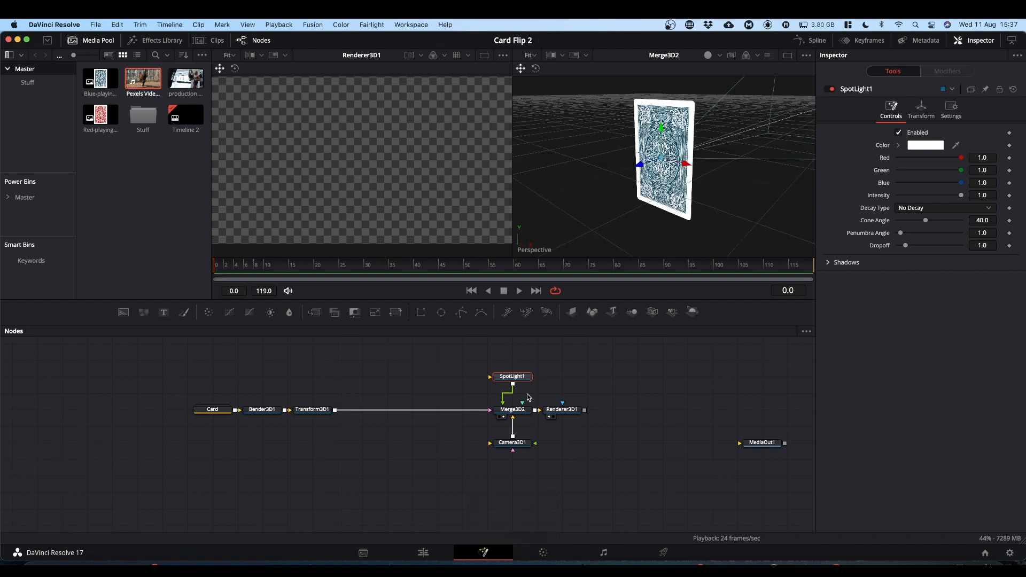
click(517, 447)
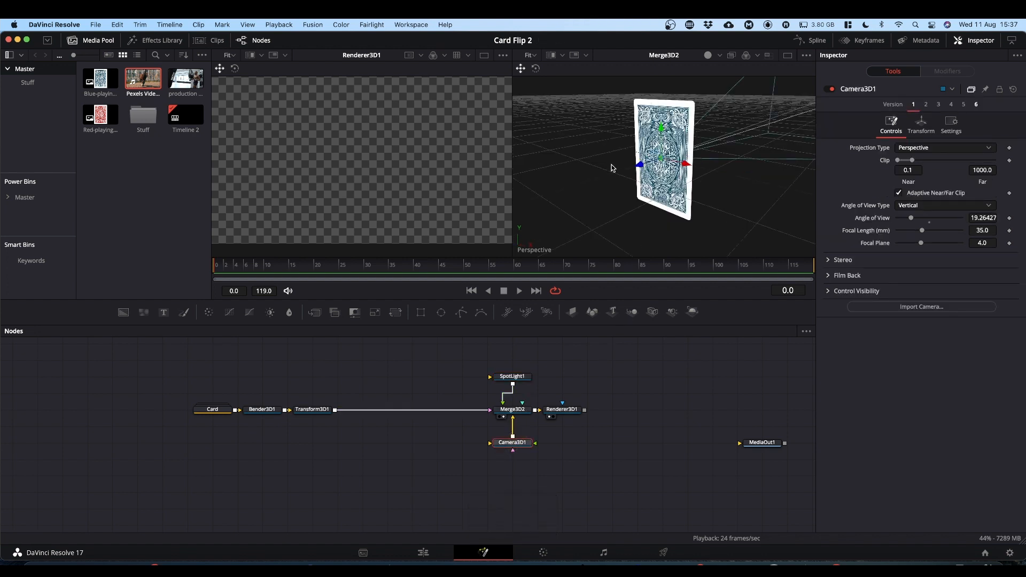
drag(605, 195, 680, 195)
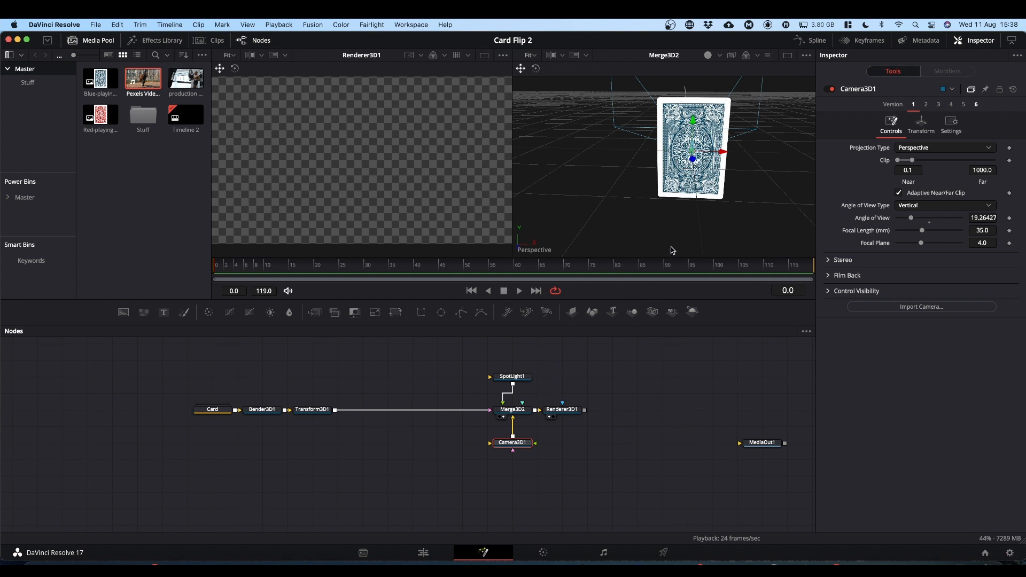
click(504, 445)
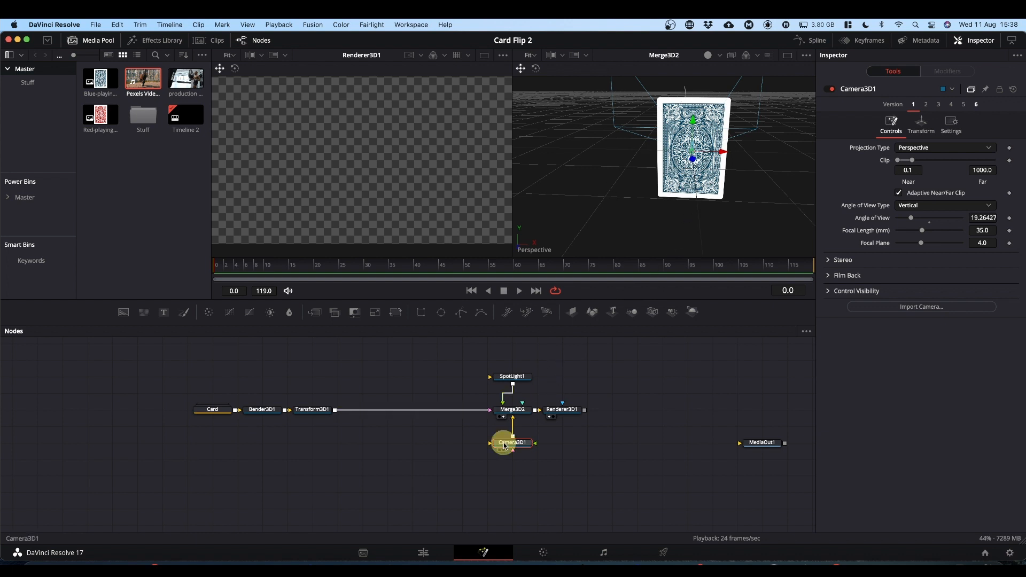
click(922, 124)
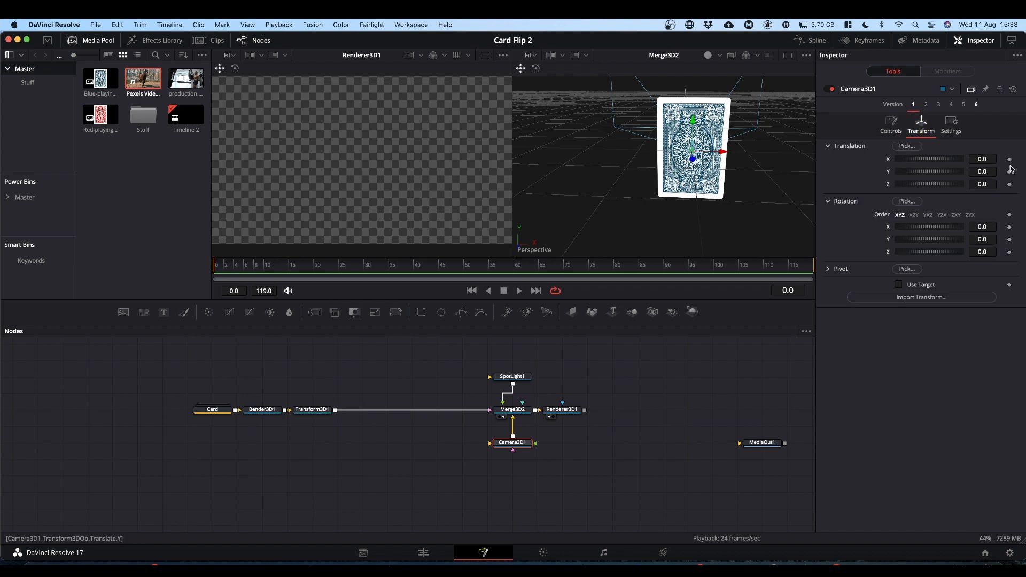
drag(988, 158, 893, 160)
drag(939, 186, 980, 184)
drag(982, 185, 982, 184)
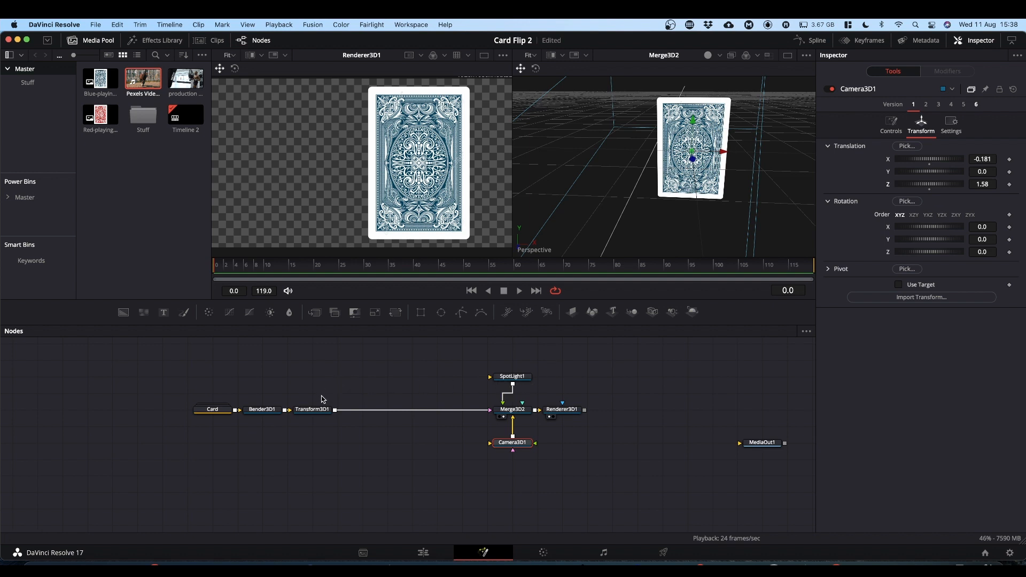
- Play the card flip twice from frame 0 to check the camera framing, and return to frame 0
drag(316, 263, 185, 266)
key(space)
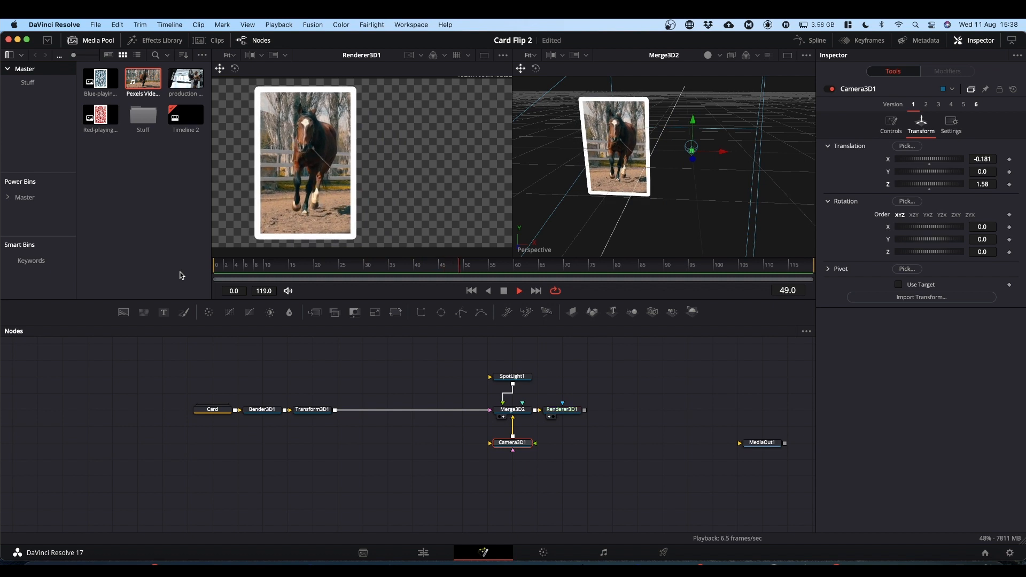
key(space)
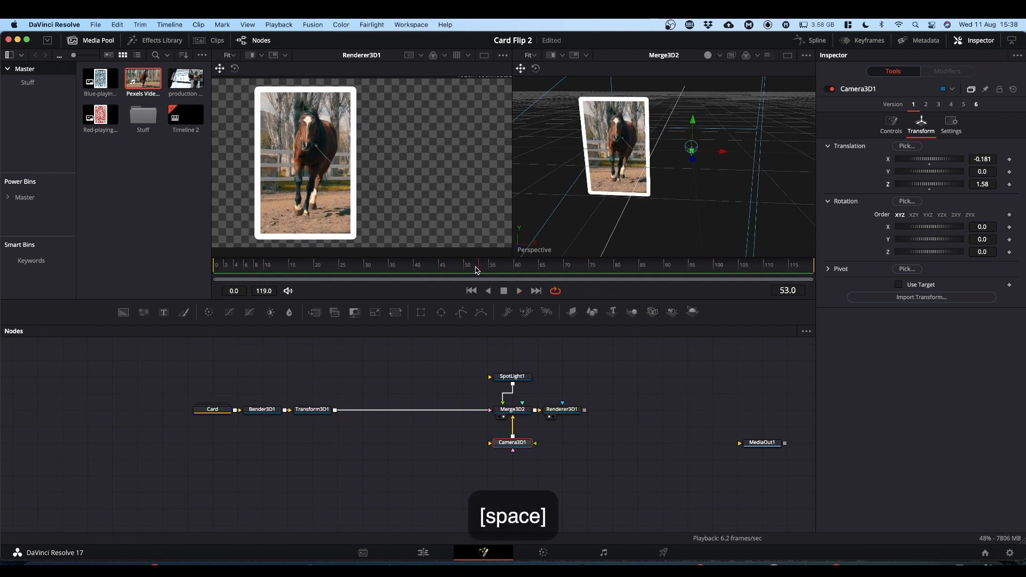
drag(480, 269, 192, 267)
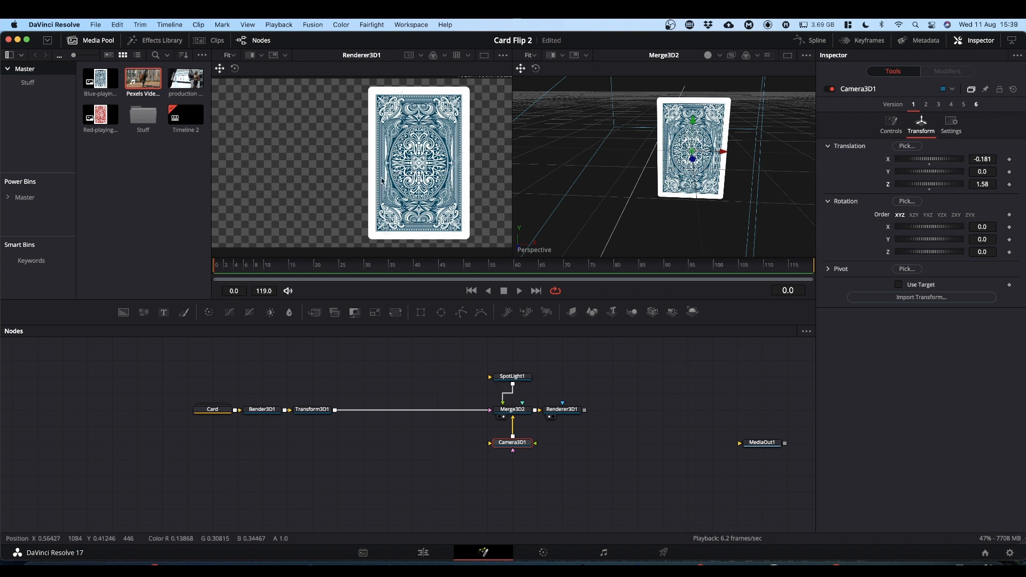
key(space)
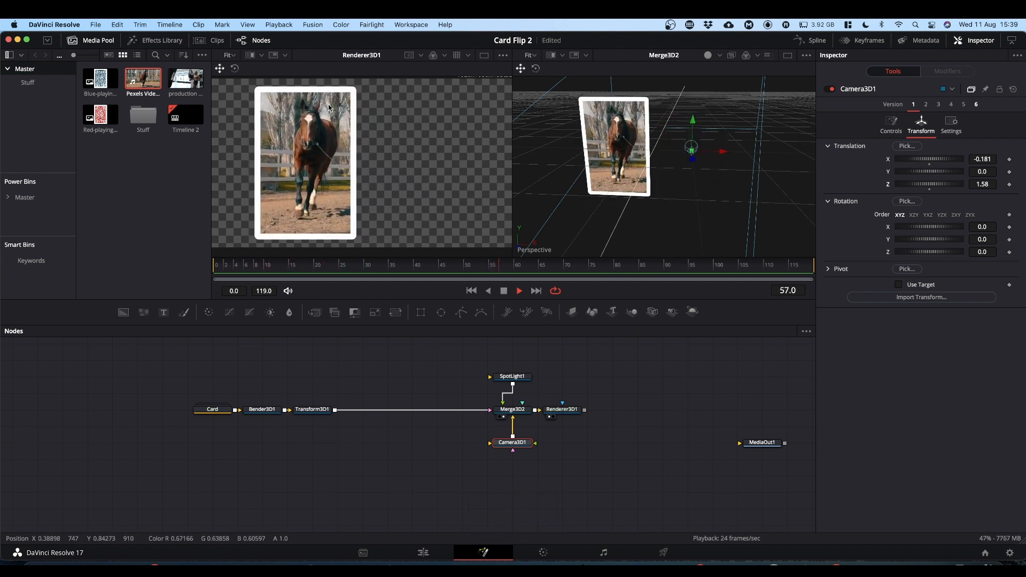
key(space)
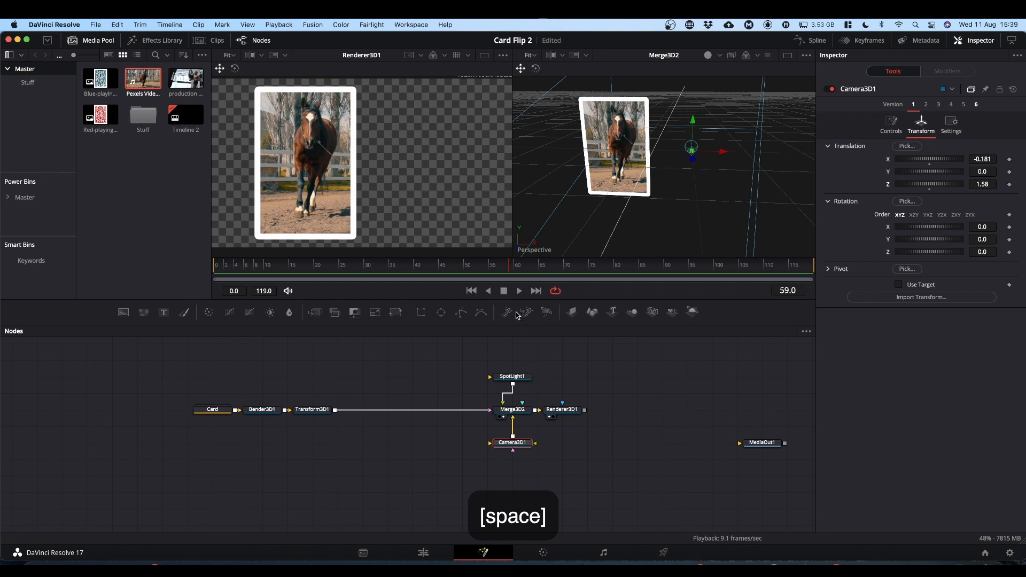
drag(411, 265, 184, 265)
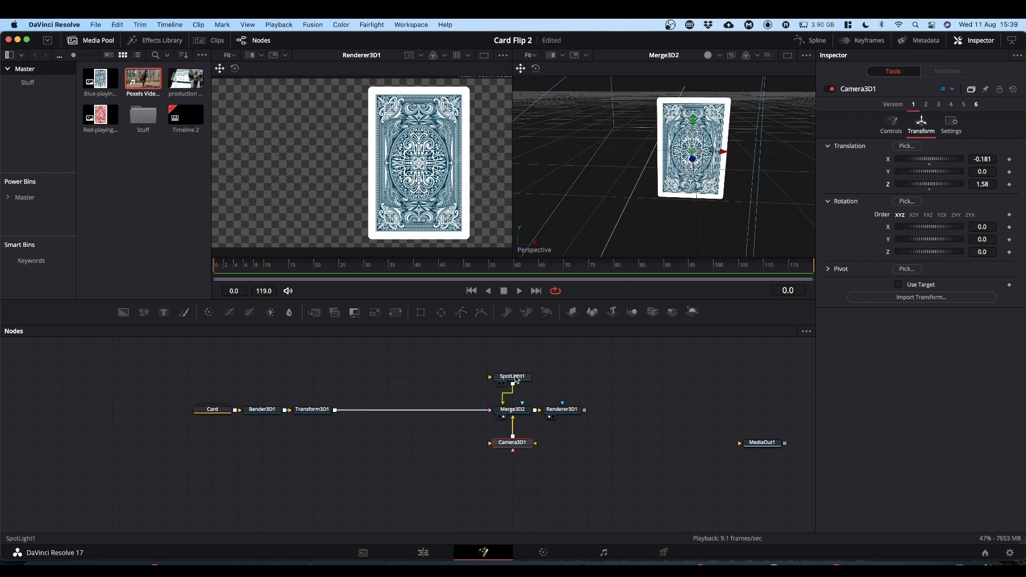
- Enable Use Target on SpotLight1 with target X at -0.18, and set its Z translation to 0.58
click(514, 377)
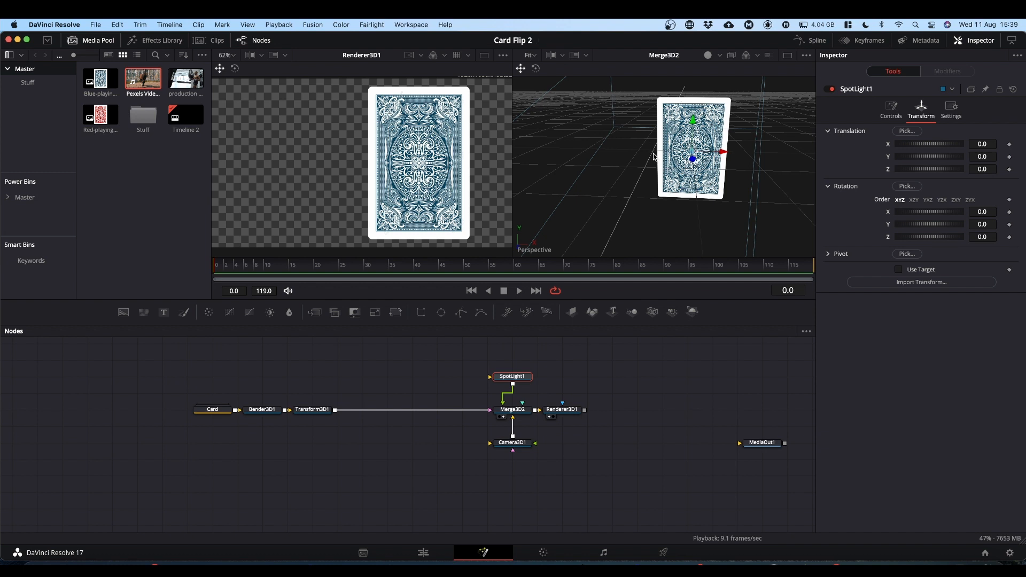
click(900, 270)
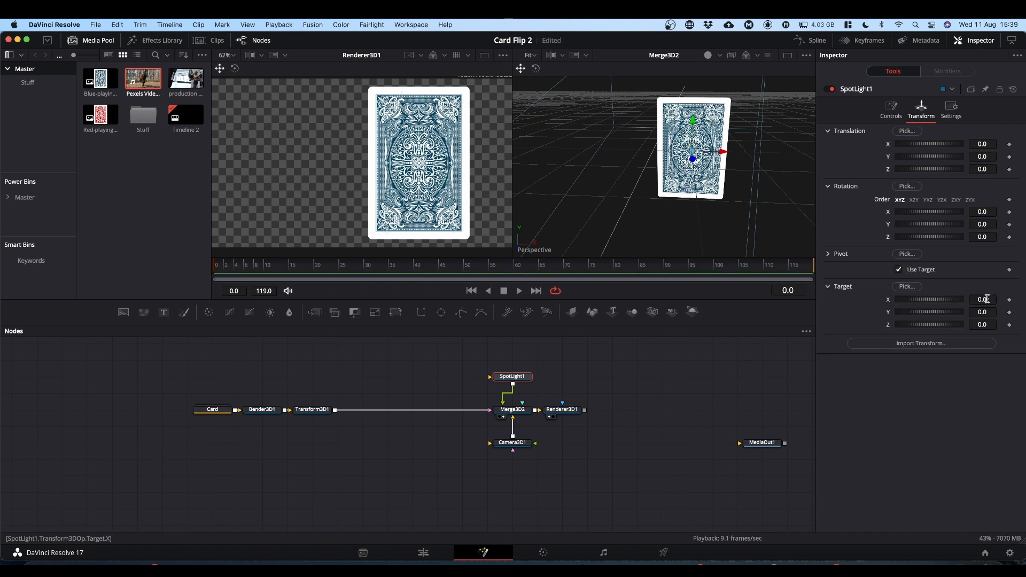
drag(987, 299, 904, 300)
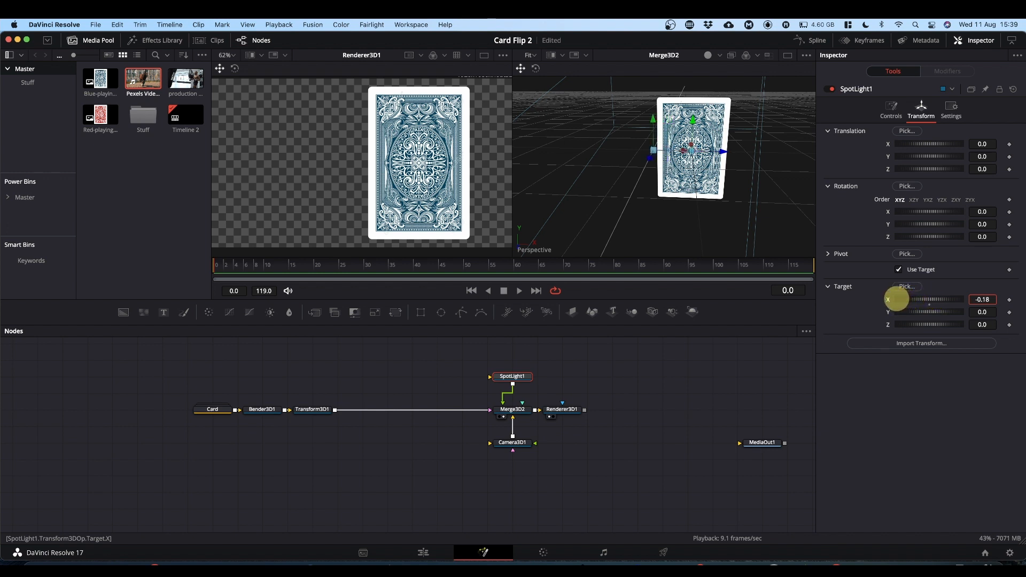
drag(898, 300, 898, 299)
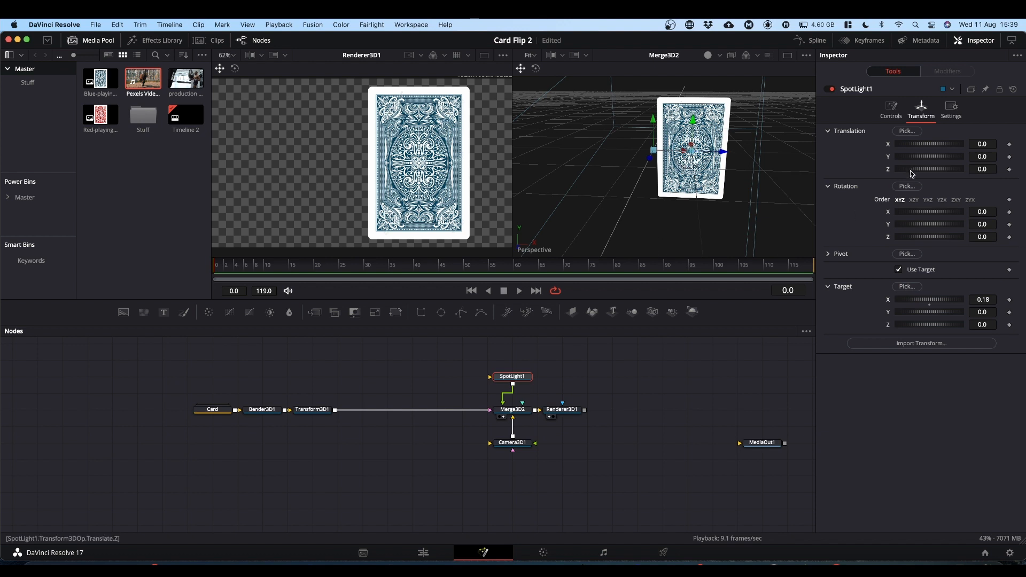
drag(911, 173, 914, 173)
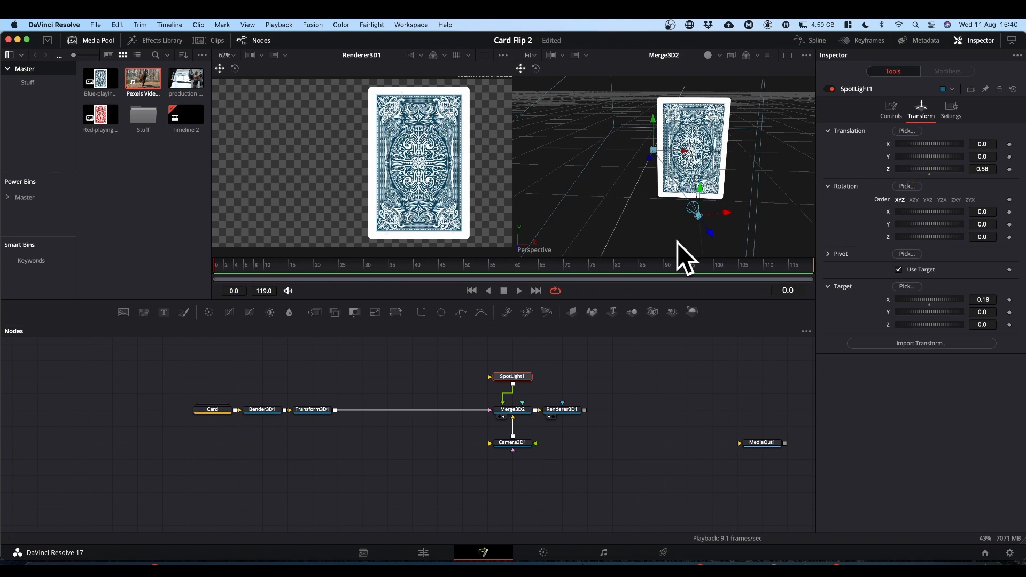
- Turn on lighting in the Merge3D2 view and move SpotLight1 to about X 0.65, Y 0.42, Z 1.19, above and beside the card
click(708, 56)
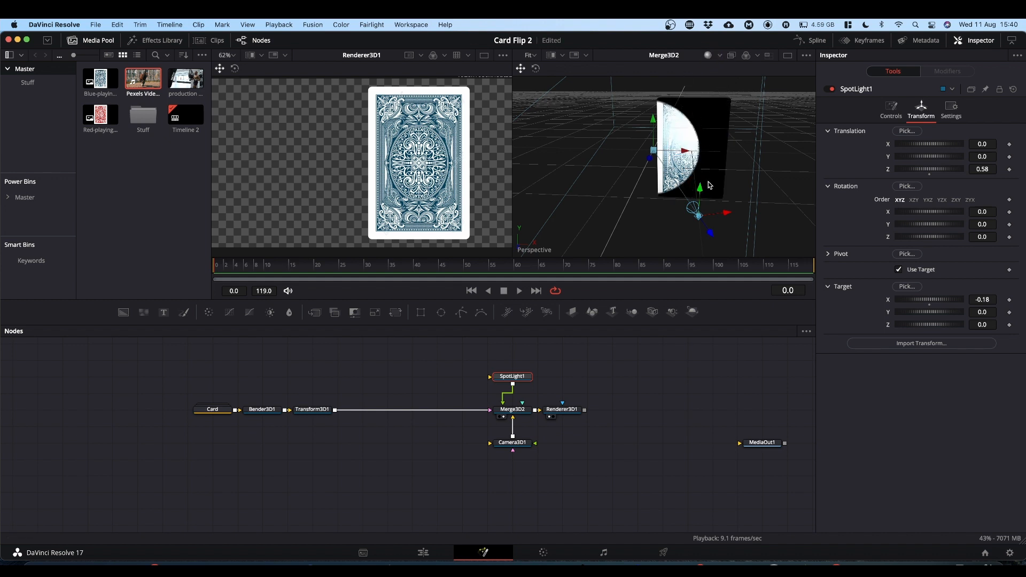
key(alt)
scroll(732, 189, down, 5)
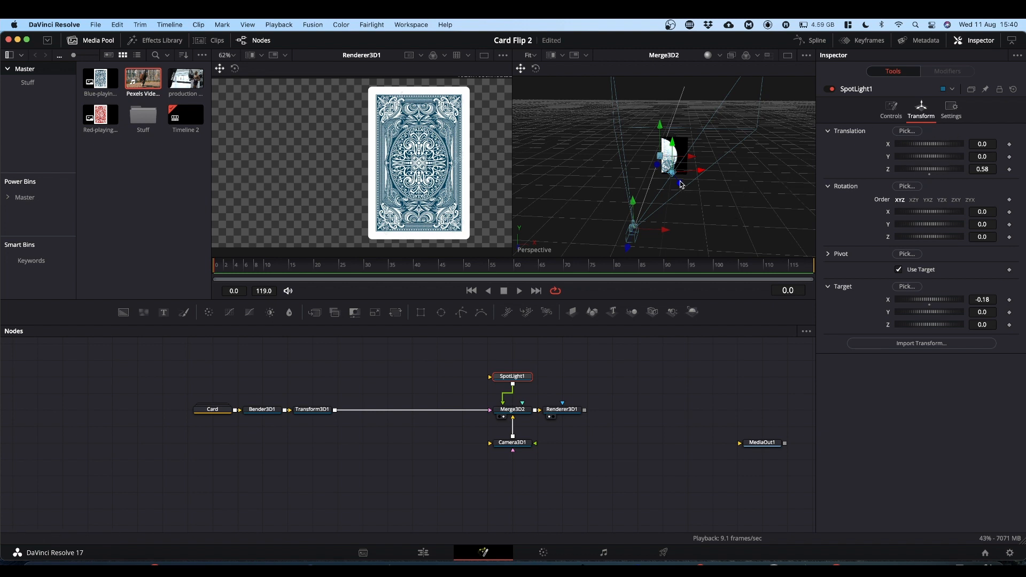
drag(681, 185, 741, 120)
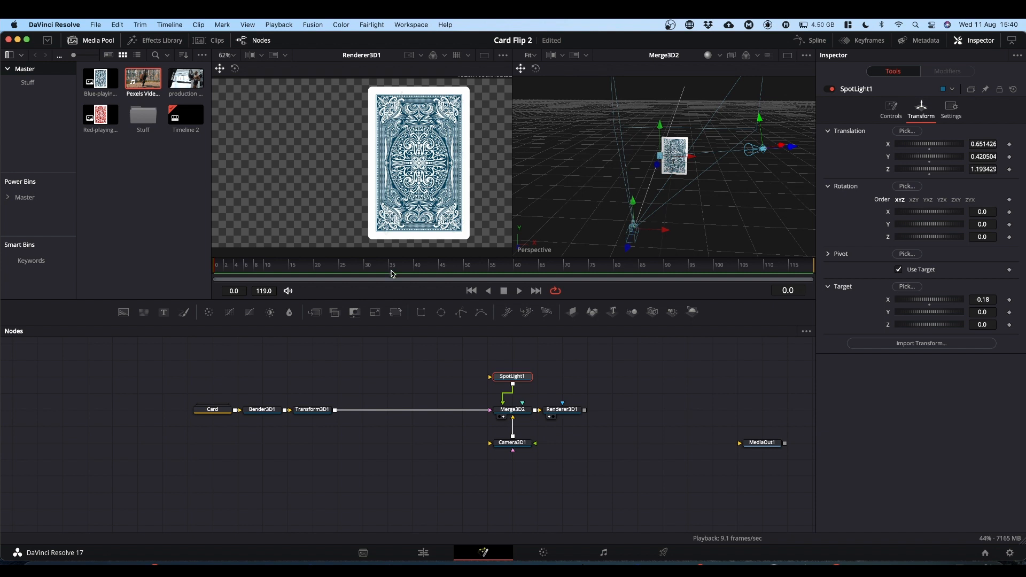
- Play the flip from frame 0, and enable Lighting and Shadows in Renderer3D1
drag(393, 273, 197, 268)
key(space)
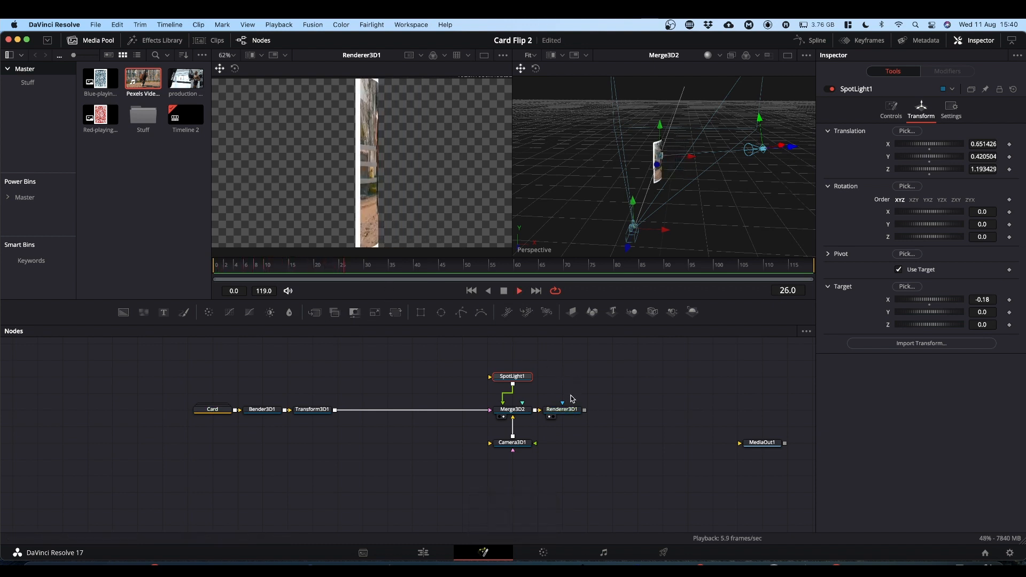
key(space)
click(563, 412)
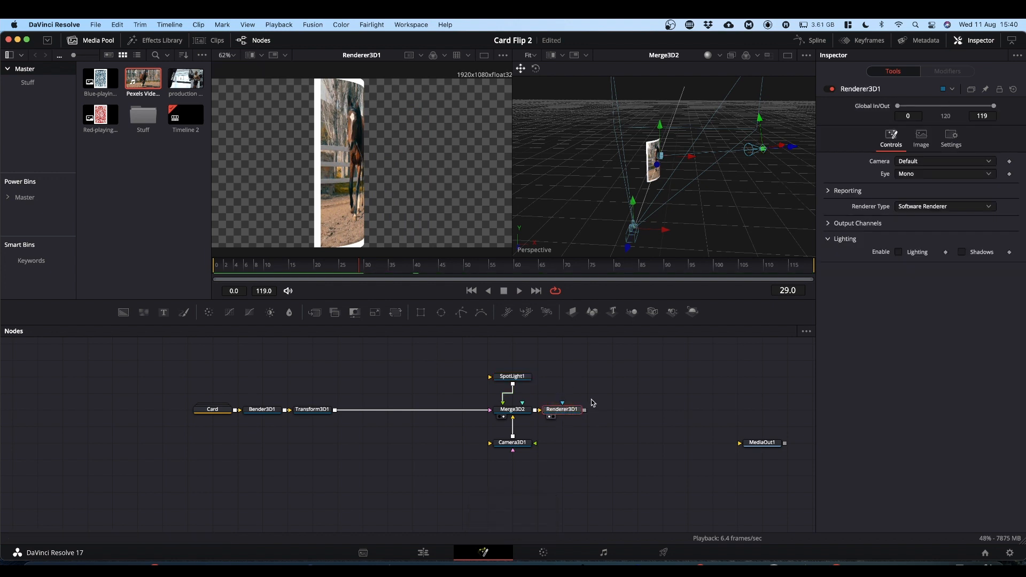
click(898, 252)
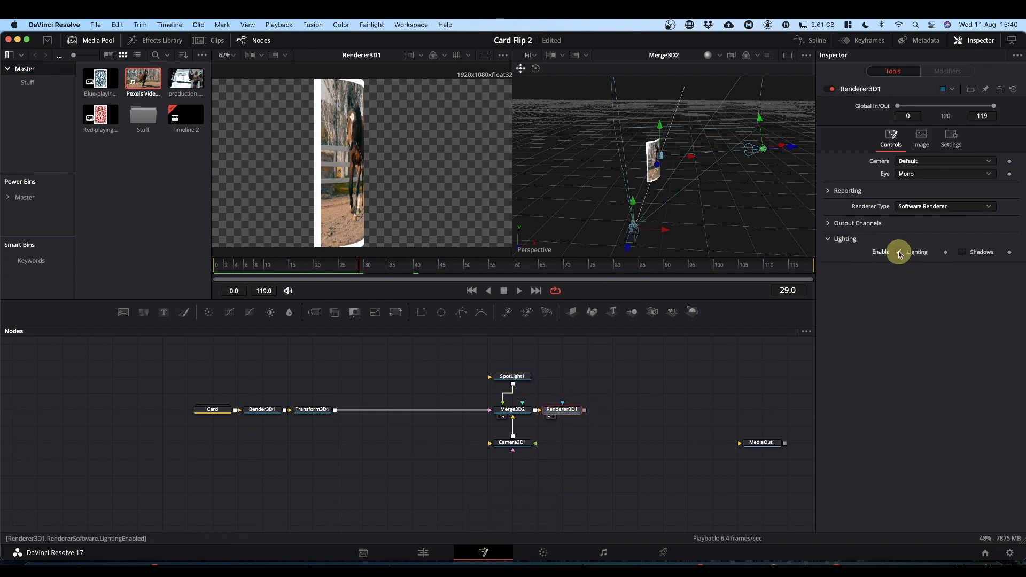
click(962, 253)
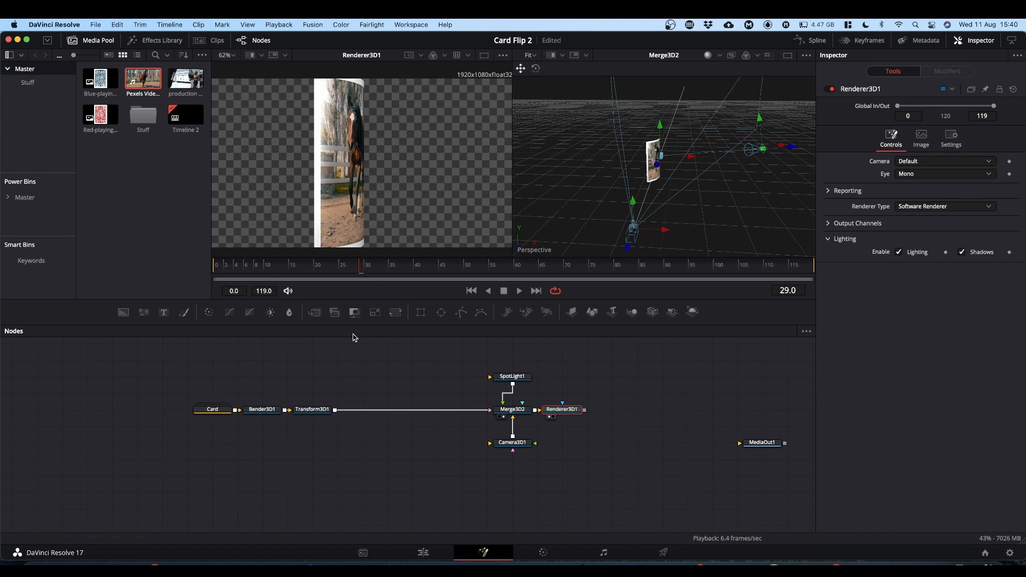
- Play the lit card flip twice from frame 0 to examine how the light falls on the bending card
drag(360, 265, 121, 268)
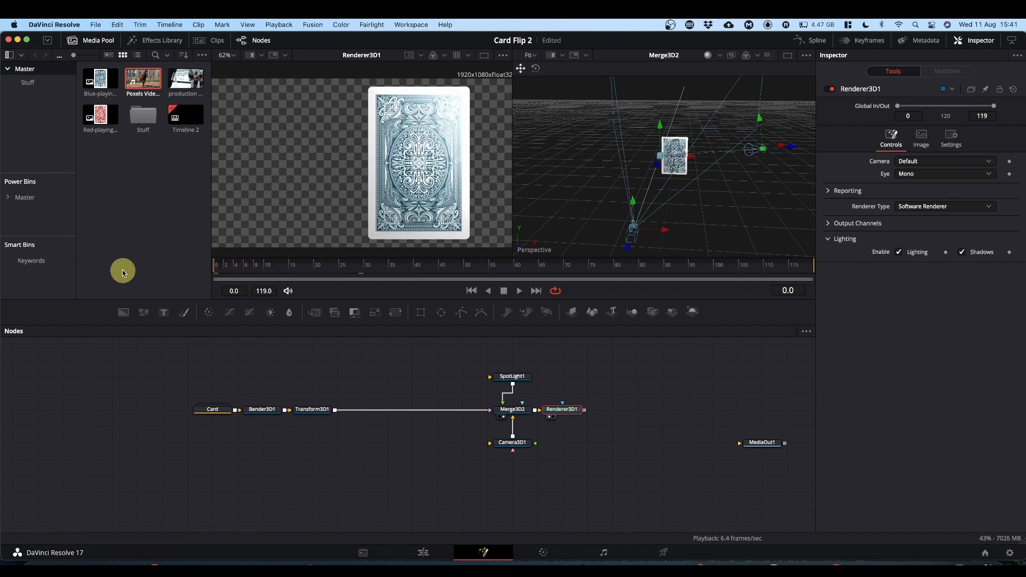
key(space)
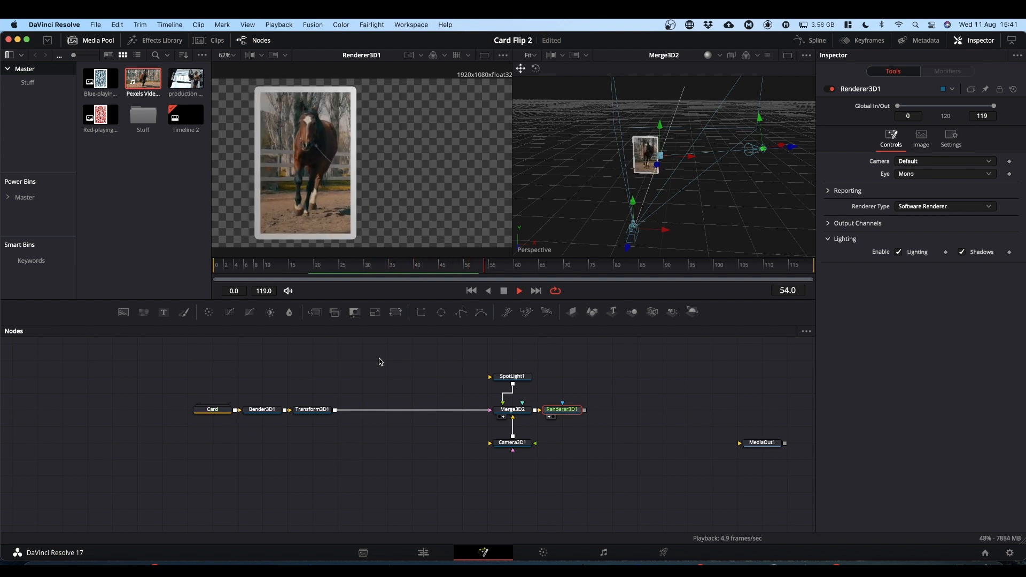
key(space)
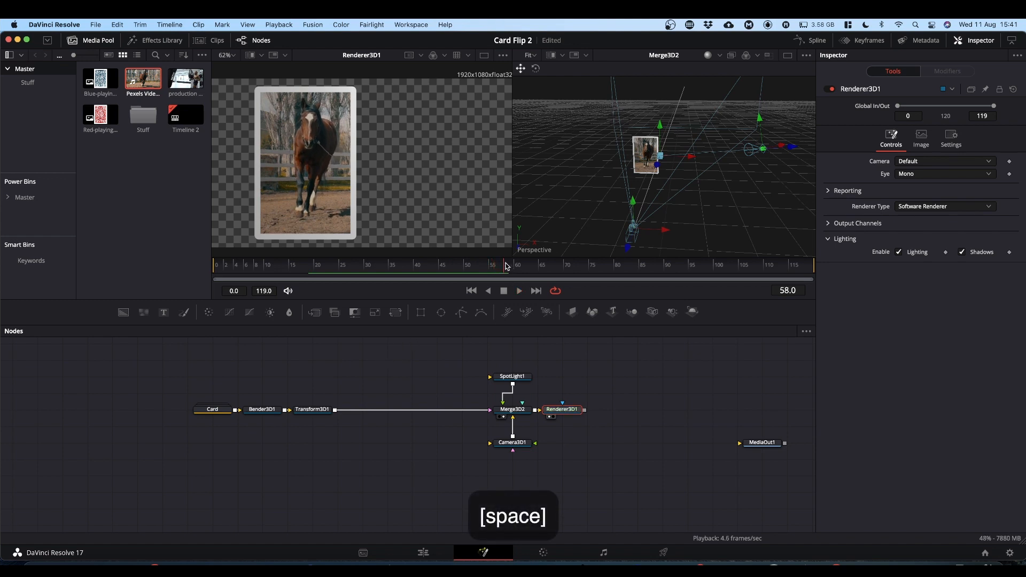
drag(507, 266, 165, 279)
key(space)
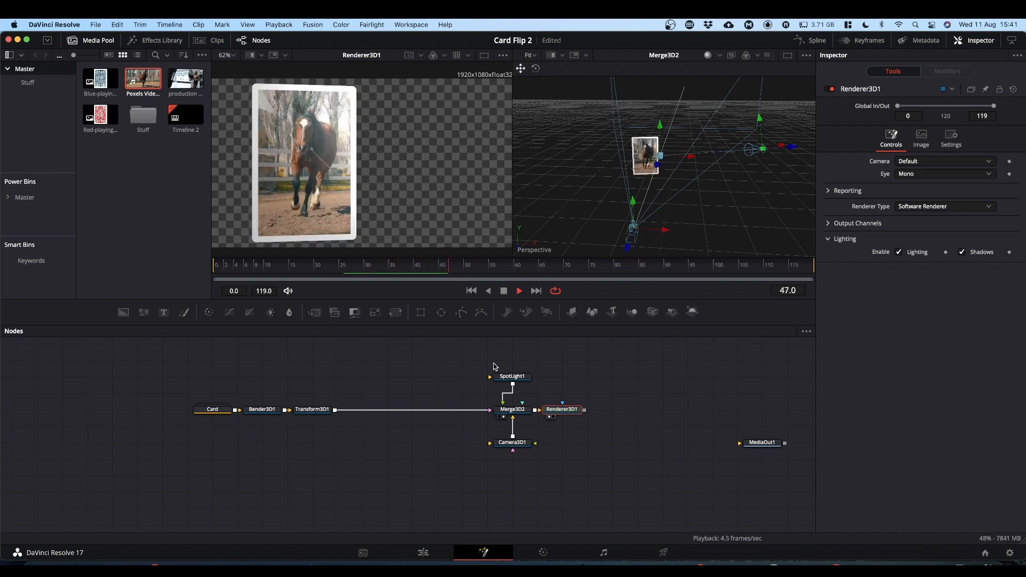
key(space)
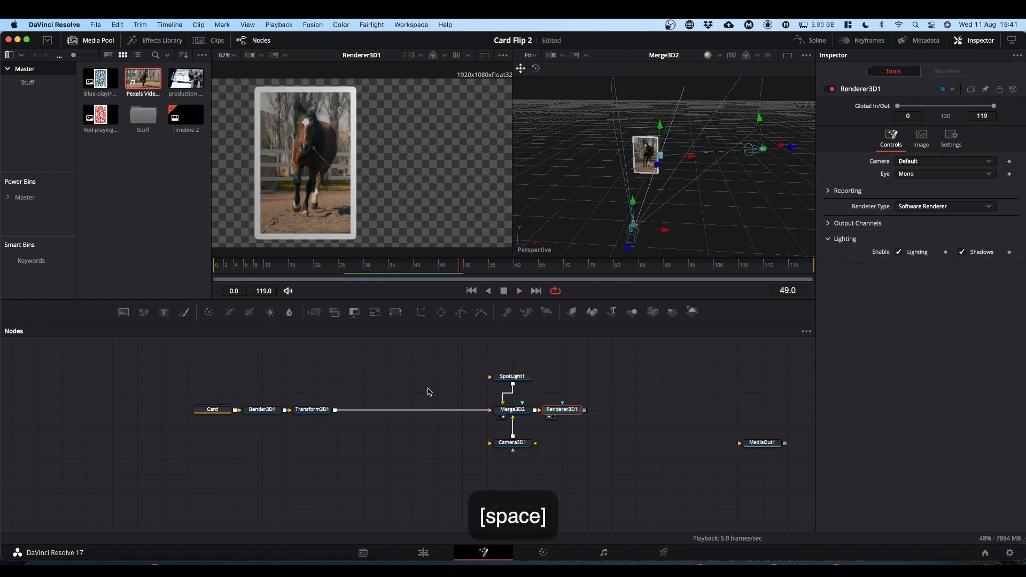
- Move Bender3D1 and Transform3D1 away from the Card group, expand it, and set ImagePlane3D1's specular intensity to about 0.504
drag(258, 402, 411, 410)
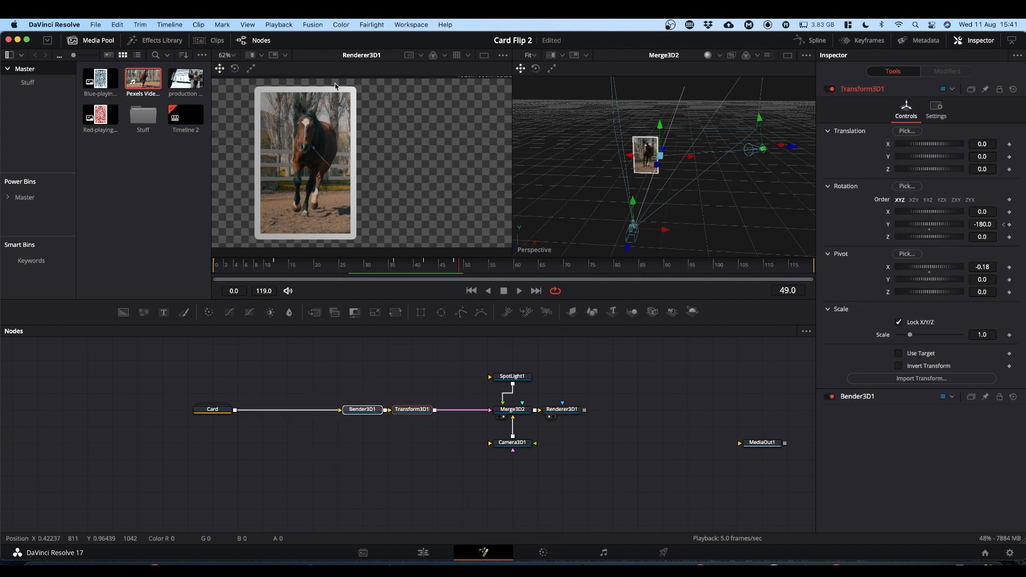
double_click(216, 413)
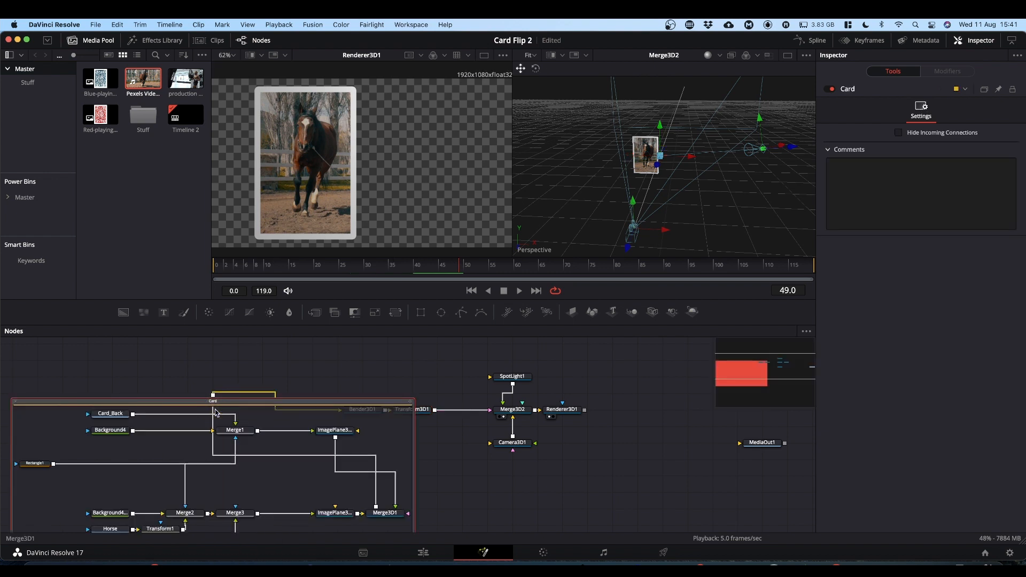
click(336, 432)
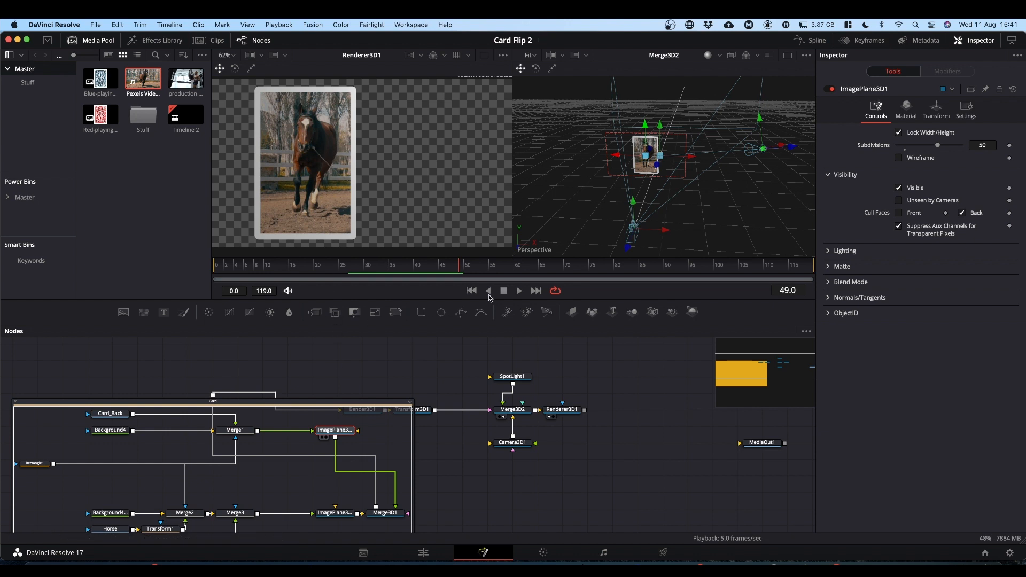
click(908, 108)
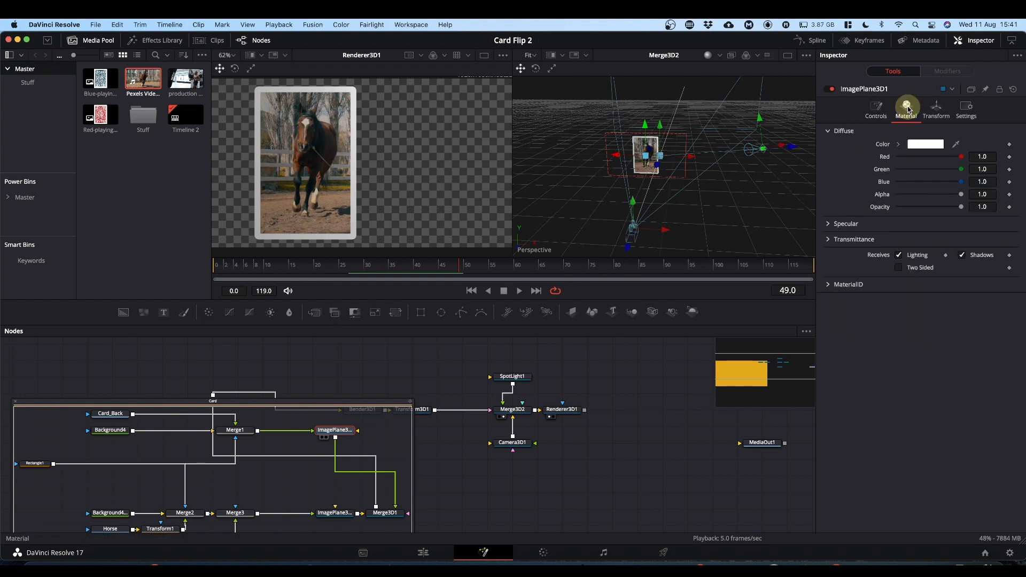
click(829, 224)
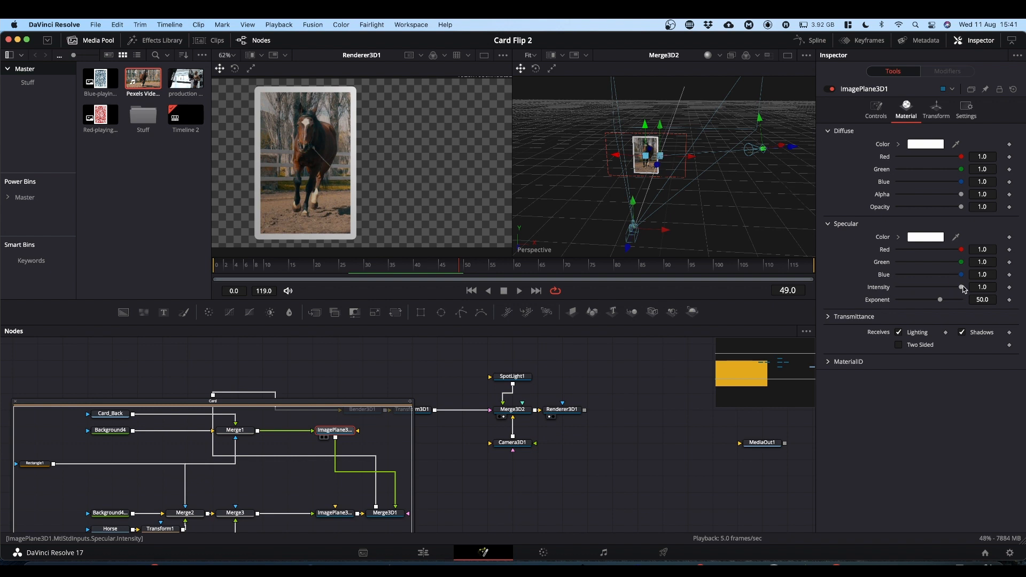
drag(962, 288, 926, 290)
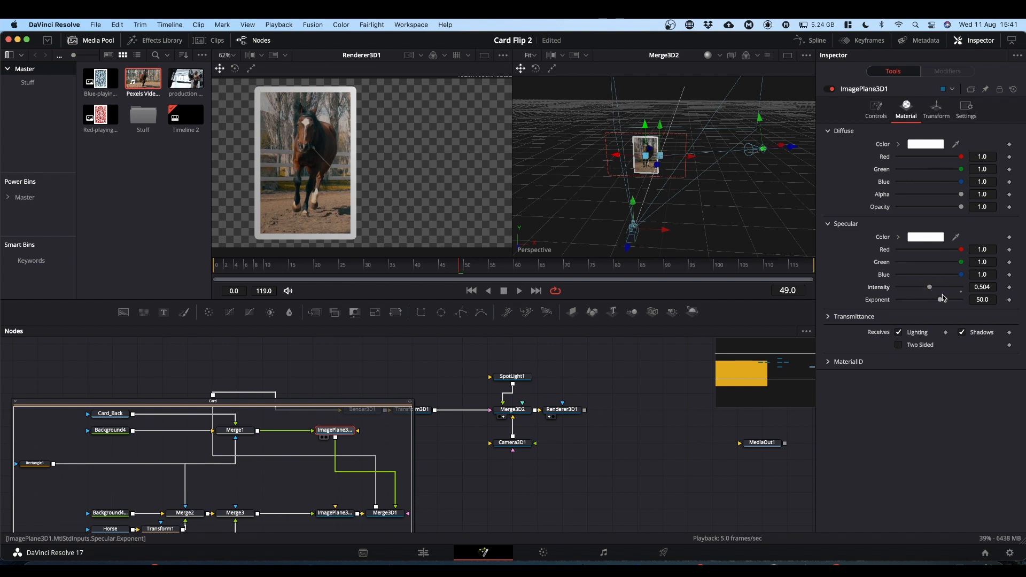
- Set ImagePlane3D1's specular intensity to 0.5 and return the playhead to frame 0
click(986, 287)
key(BackSpace)
click(943, 505)
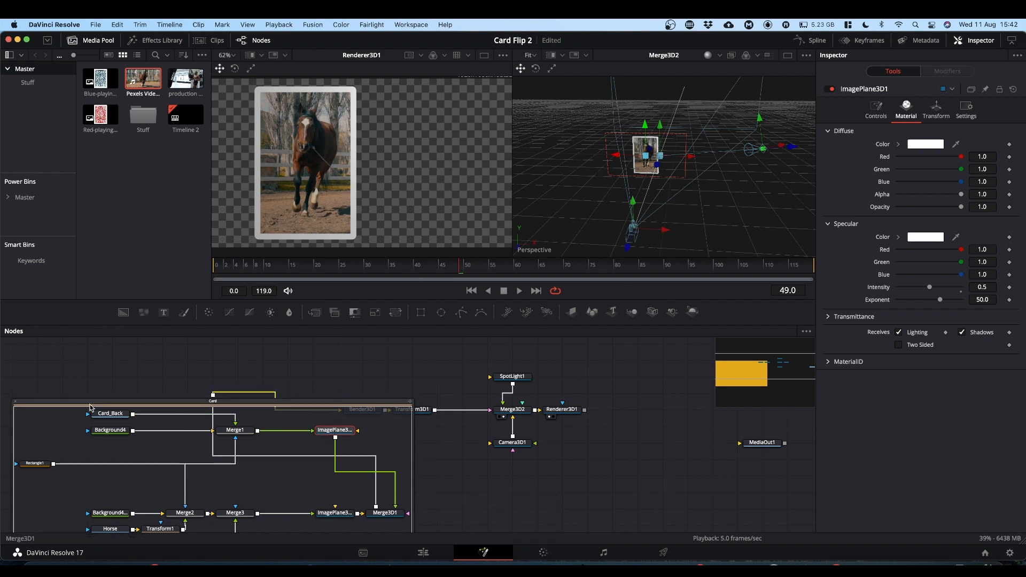
drag(461, 268, 182, 276)
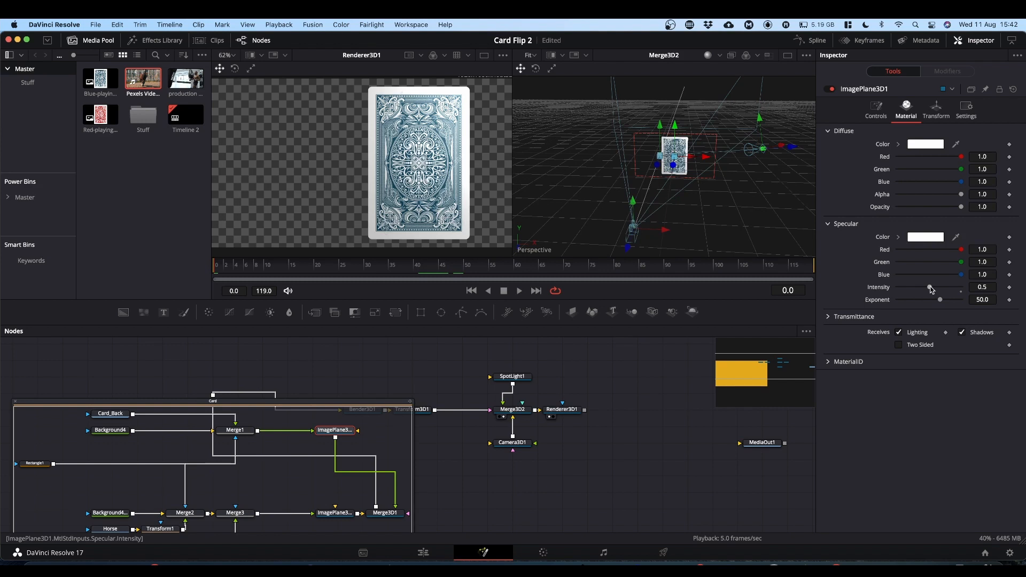
- Compare ImagePlane3D1's sheen at specular intensity 1.0, restore 0.5, and set the specular exponent to about 94
drag(931, 289, 992, 289)
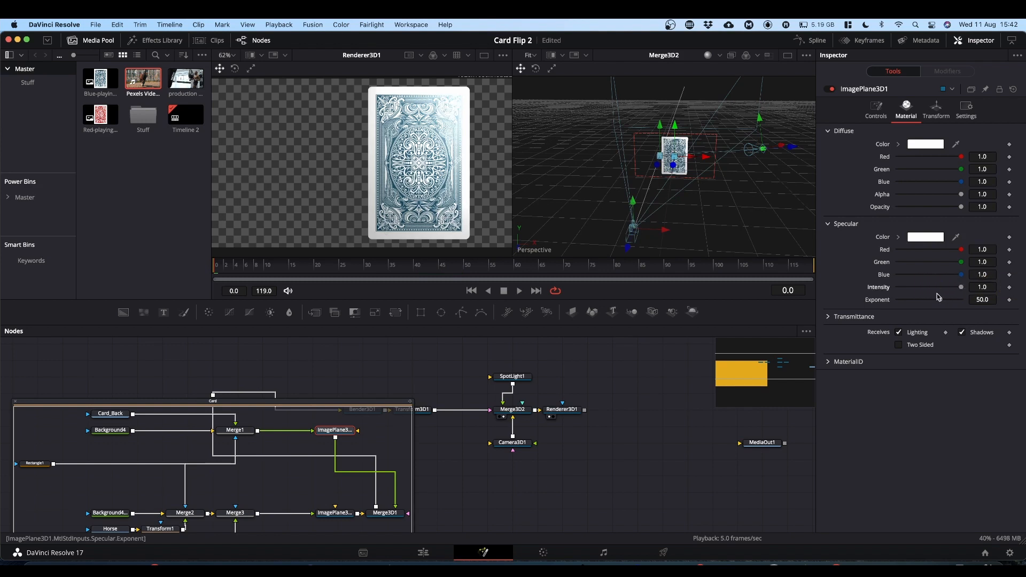
click(929, 288)
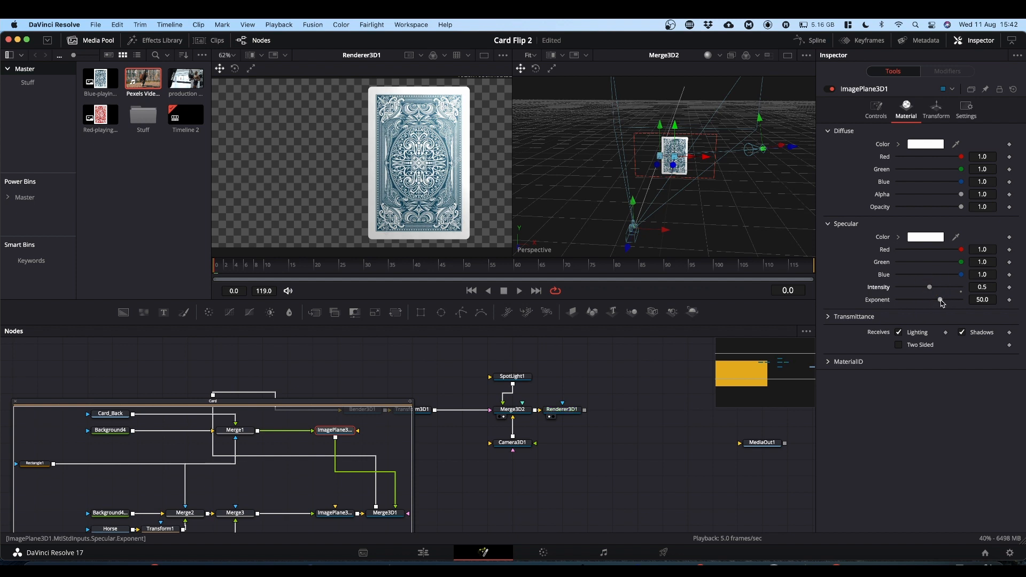
click(944, 300)
drag(945, 302, 961, 301)
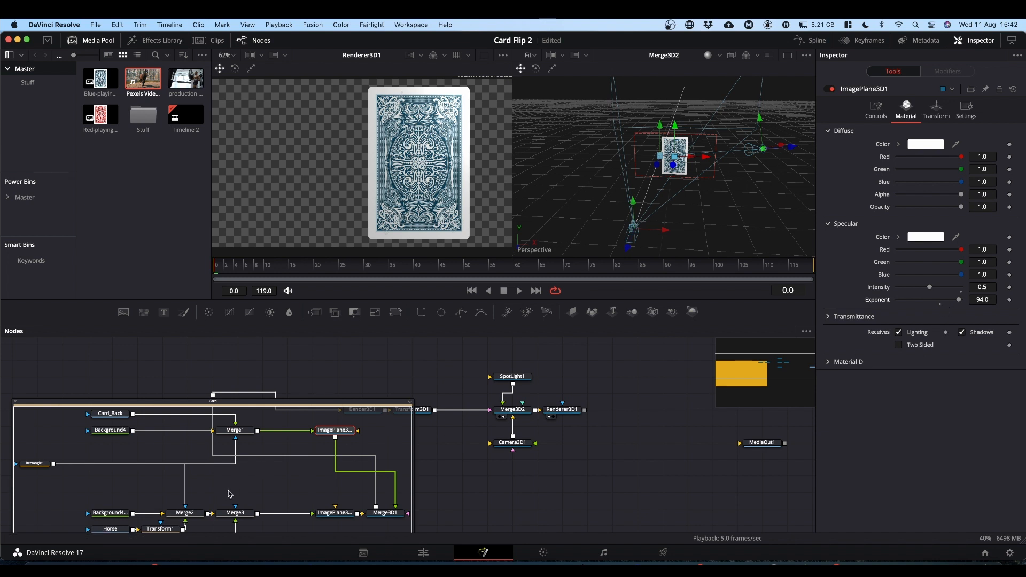
- Check the bend at frame 36 and set ImagePlane3D2's specular intensity to 0.5 and its specular exponent to about 63.1
click(334, 512)
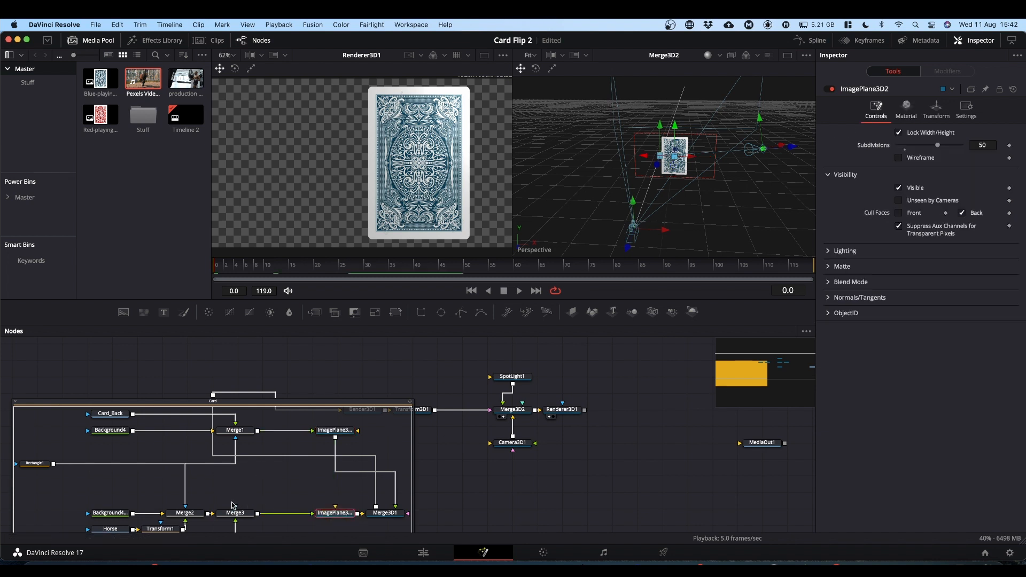
click(311, 265)
drag(310, 266, 393, 265)
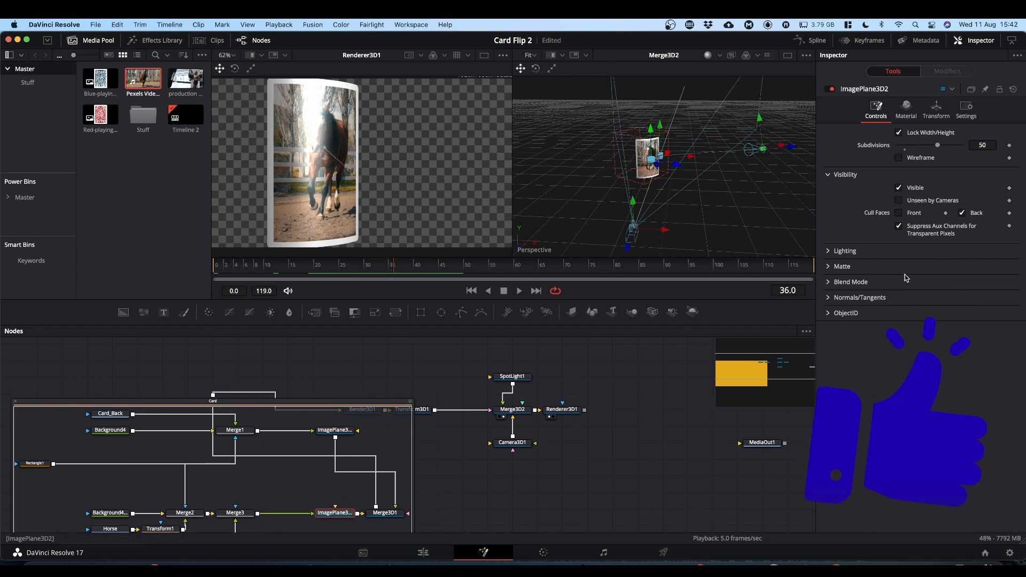
click(904, 109)
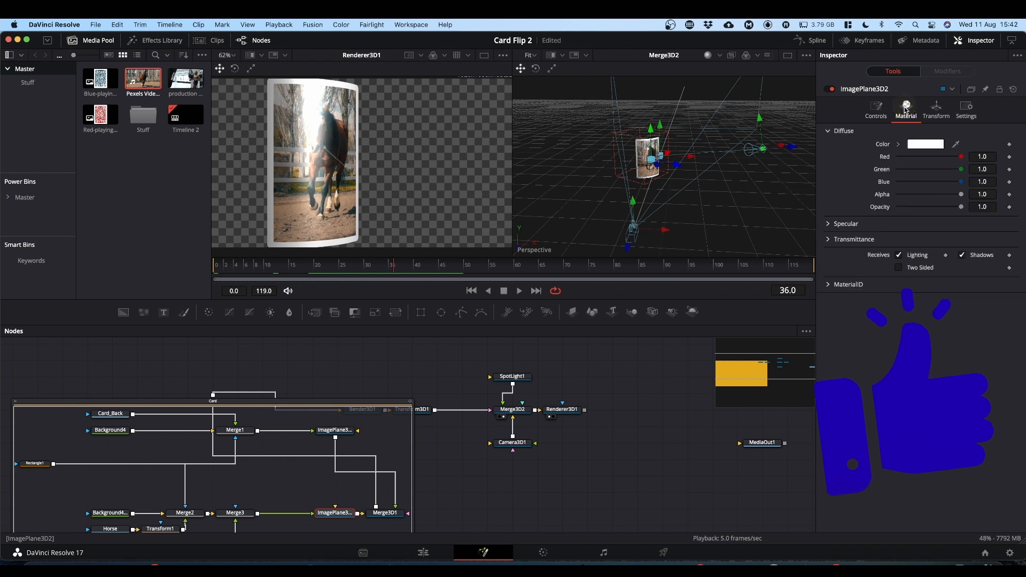
click(832, 223)
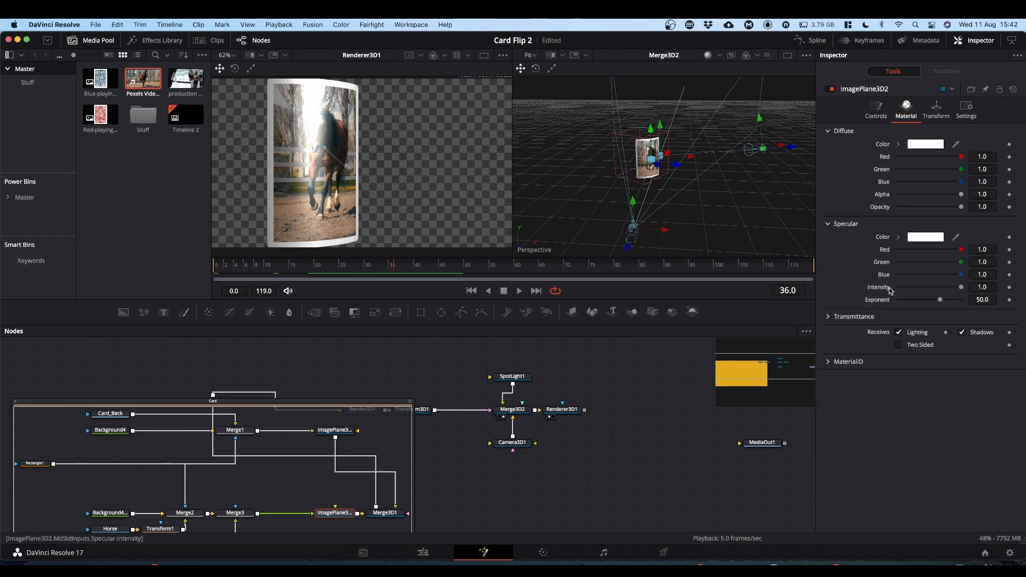
click(923, 287)
click(922, 287)
click(923, 288)
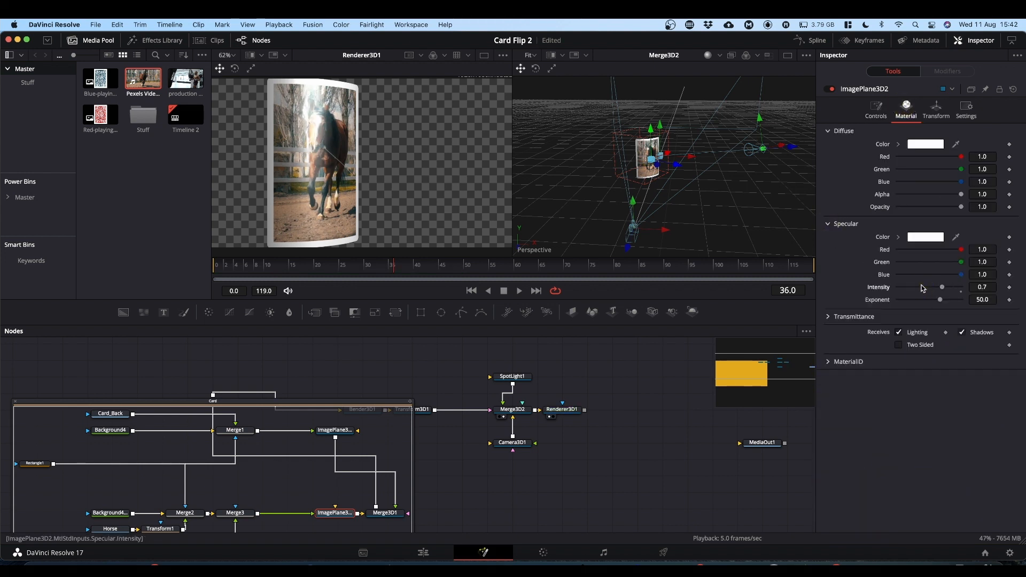
click(922, 288)
click(922, 288)
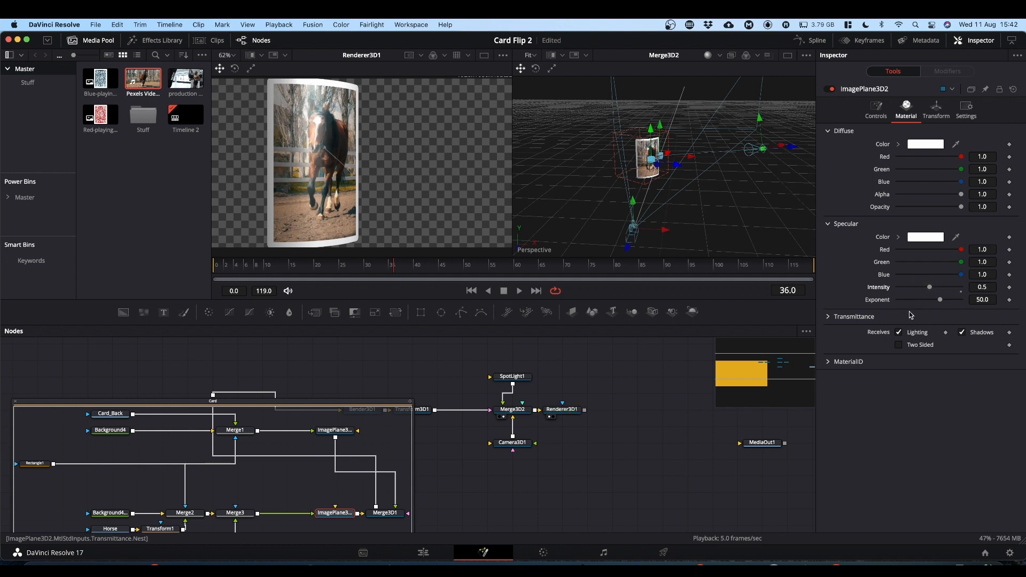
drag(940, 300, 946, 299)
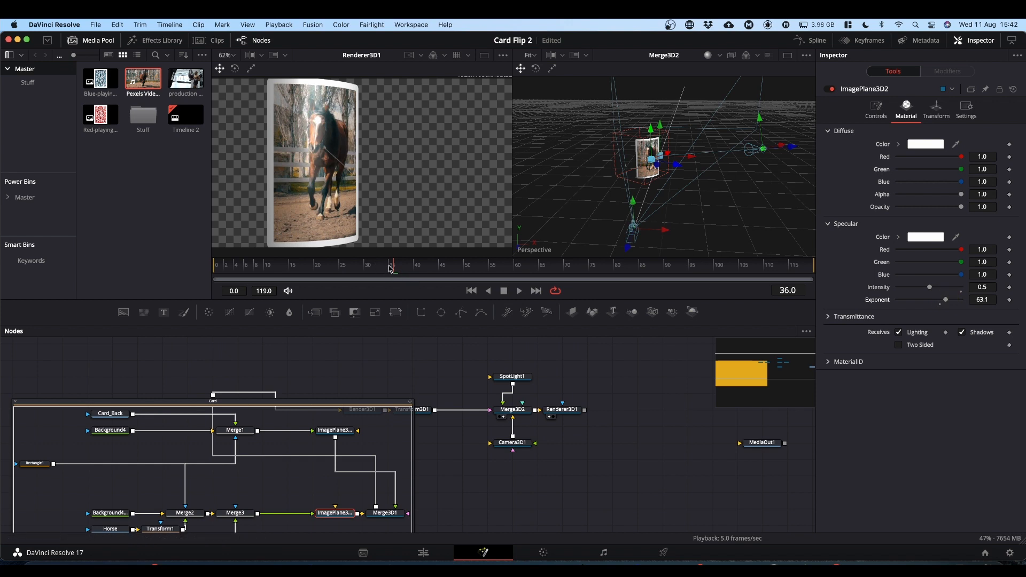
- Collapse the Card group and play the flip from frame 0 to examine the refined material
drag(394, 268, 172, 268)
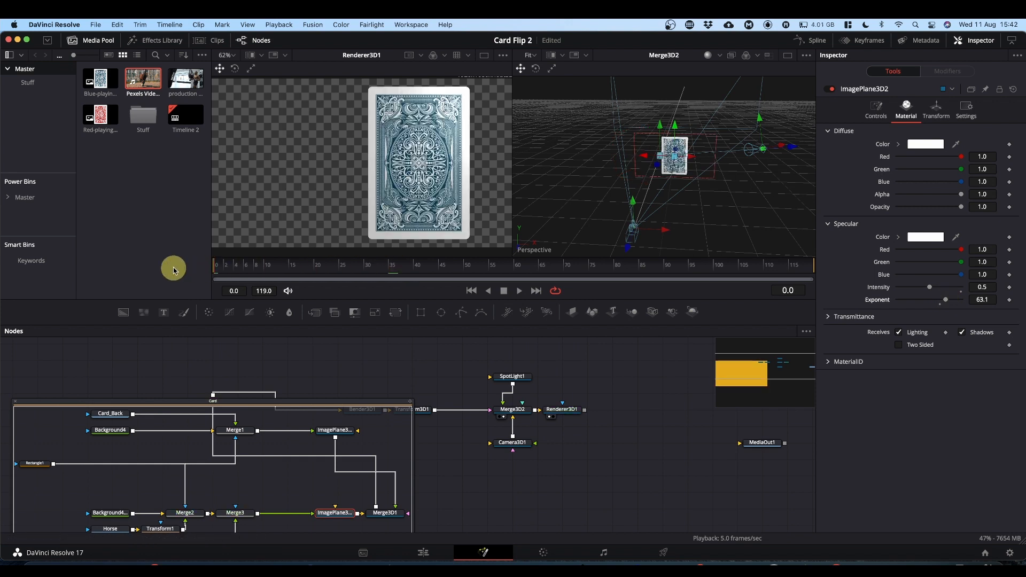
click(16, 402)
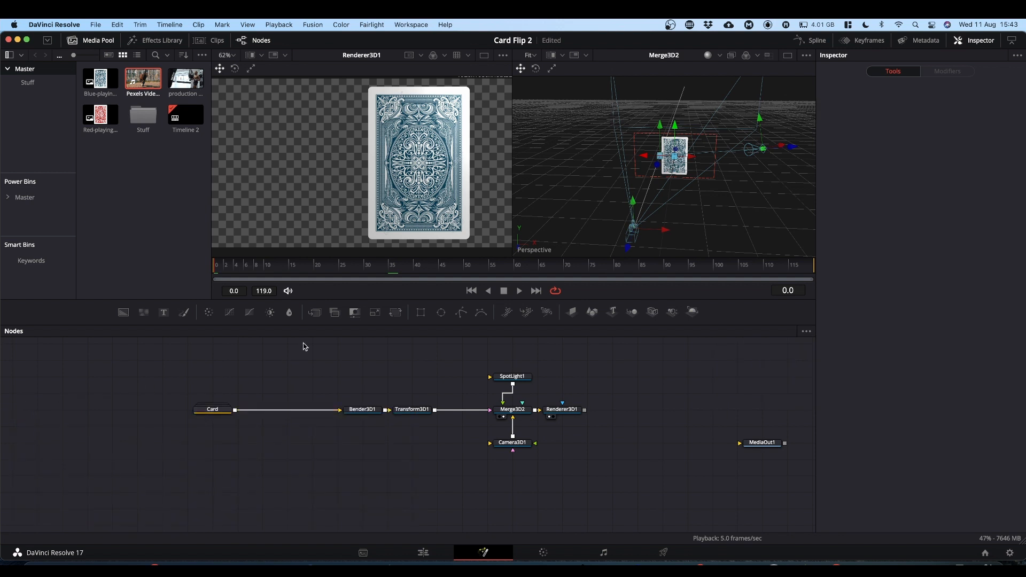
key(space)
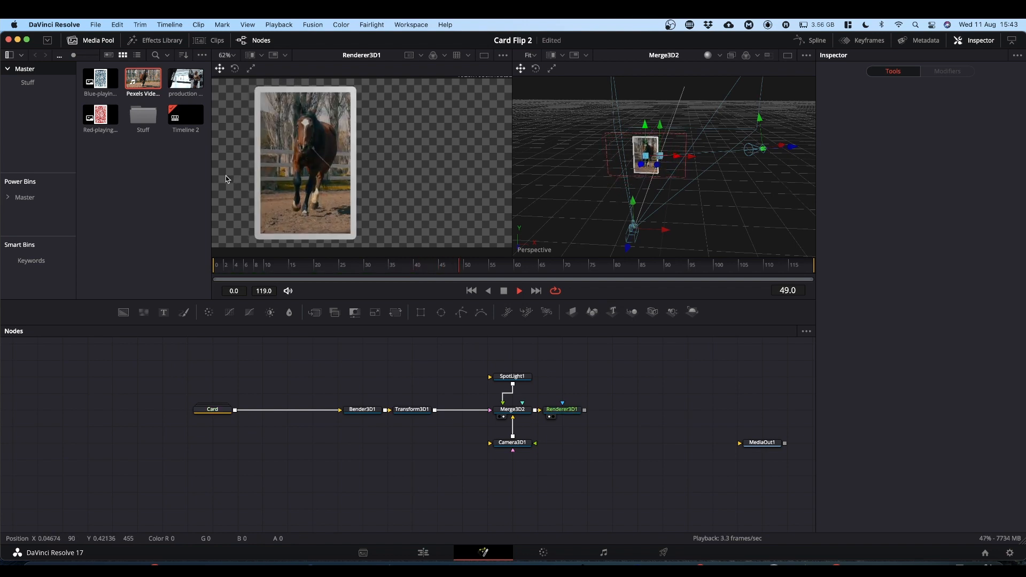
key(space)
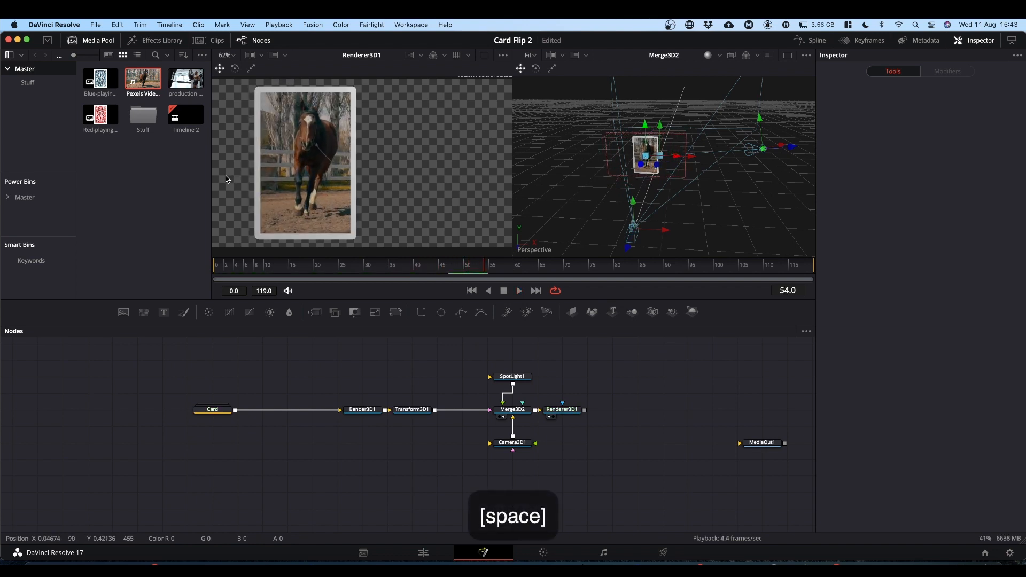
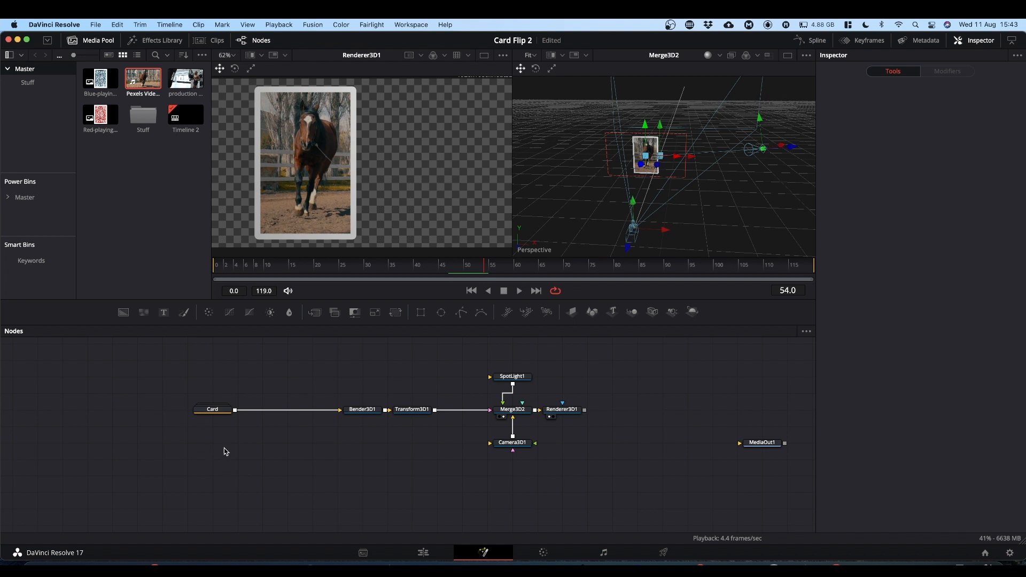
right_click(216, 414)
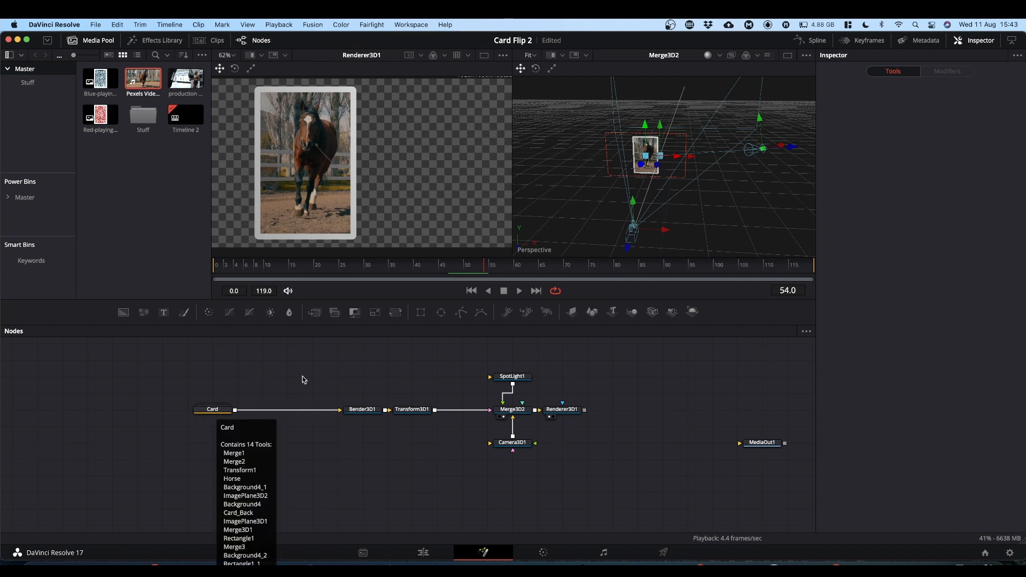
click(309, 381)
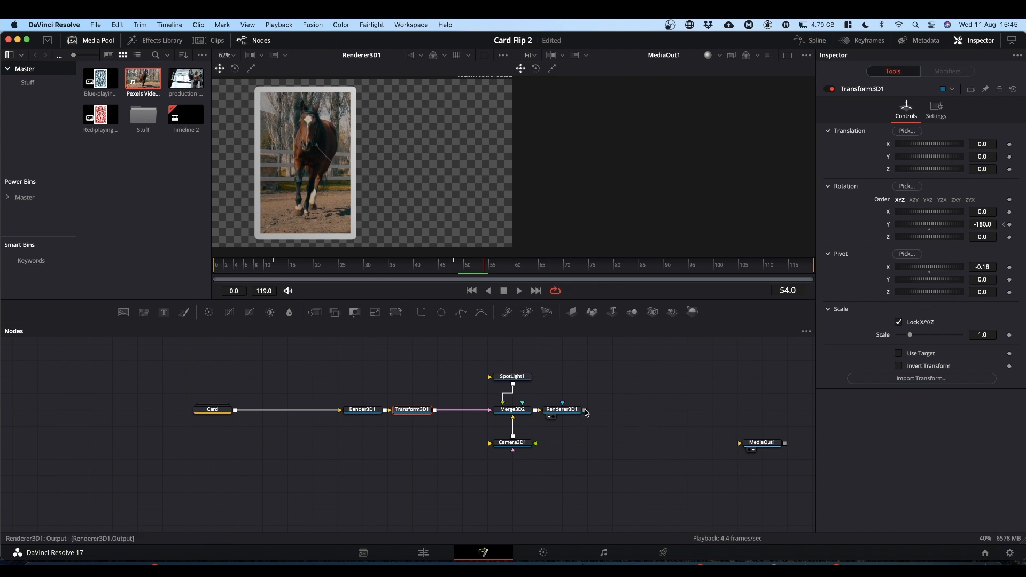
- Connect Renderer3D1 to MediaOut1 and play the card flip from the start of Timeline 2 on the Edit page
drag(584, 411, 747, 446)
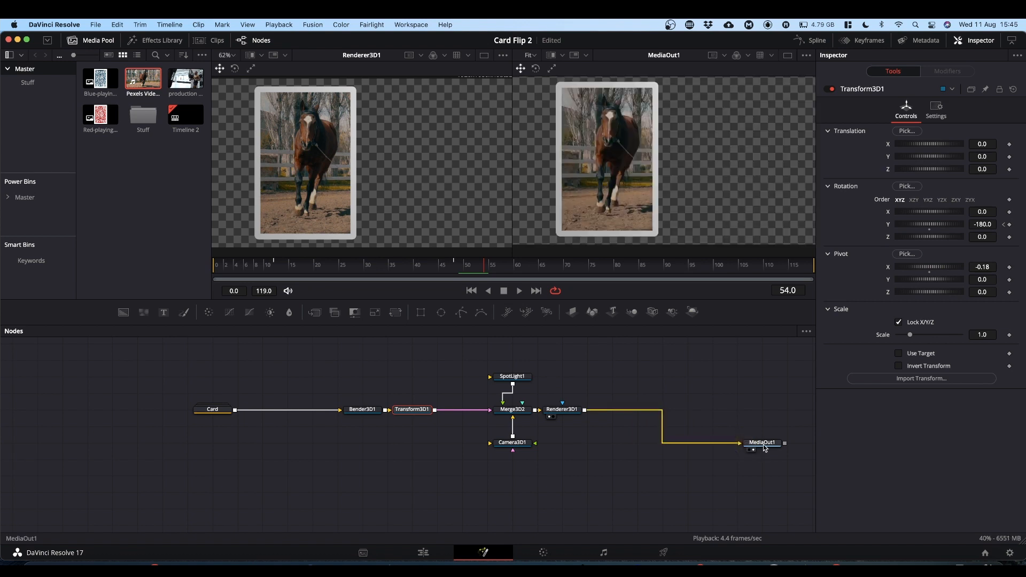
click(427, 555)
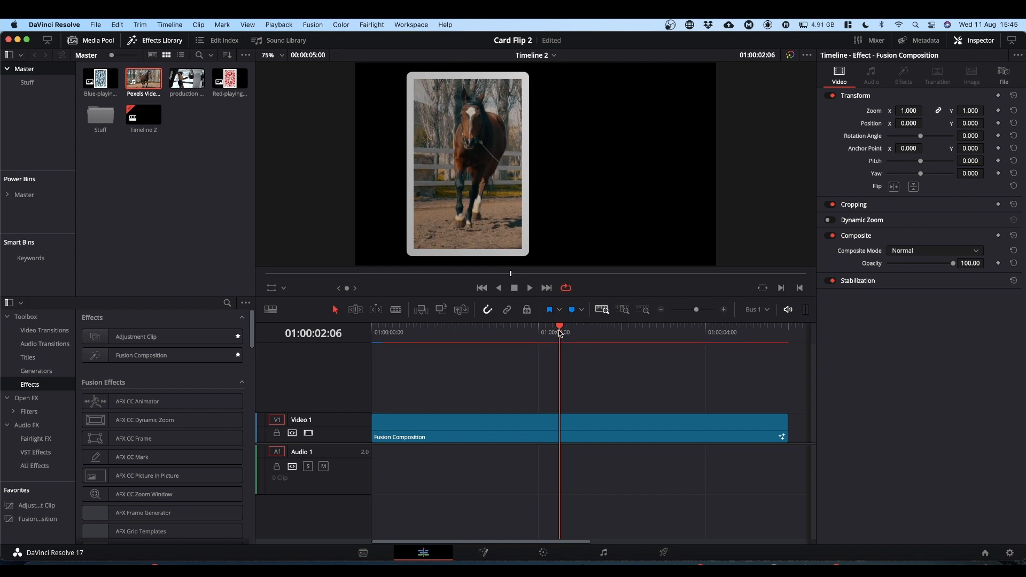
drag(560, 327, 354, 345)
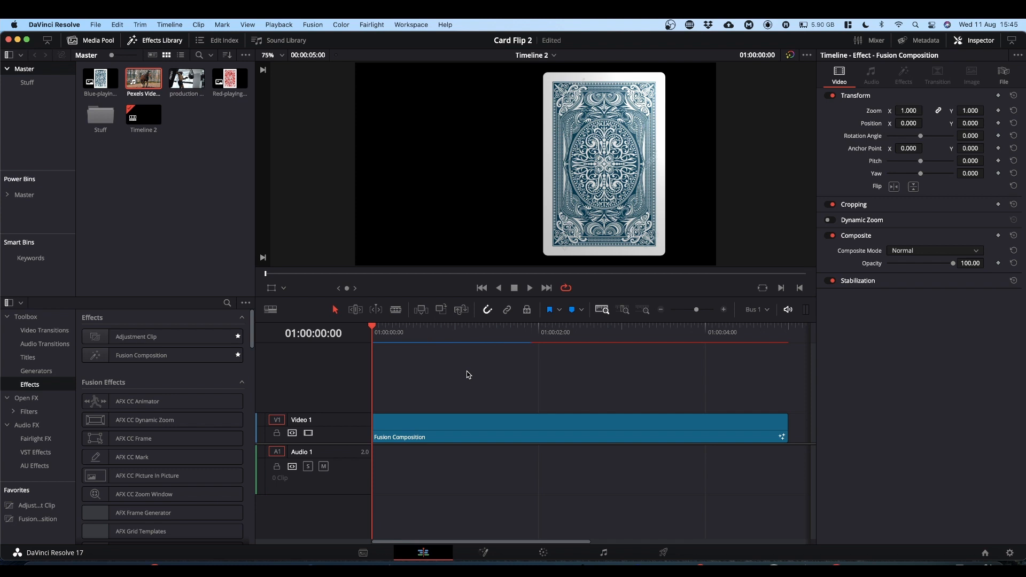
key(space)
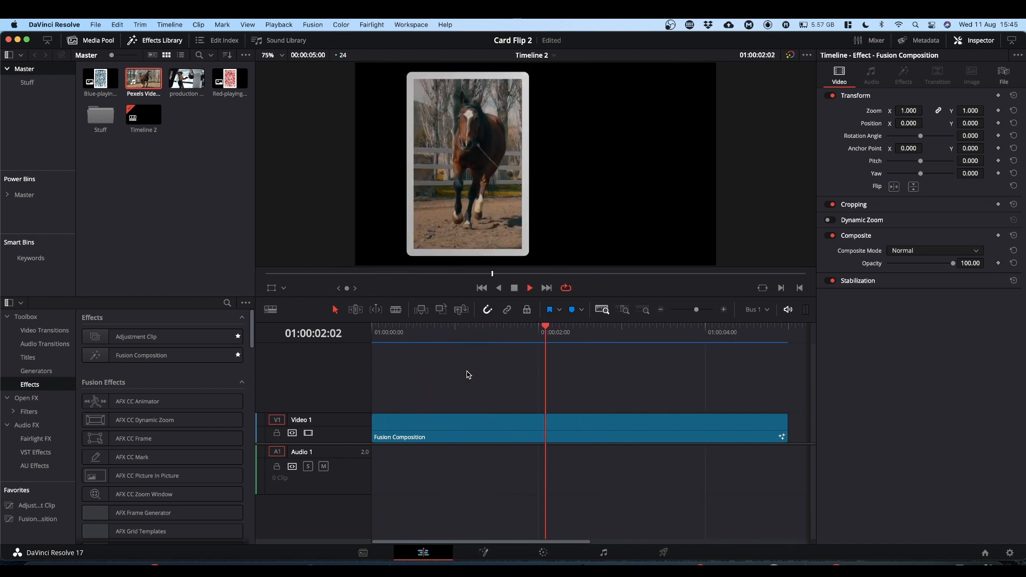
key(space)
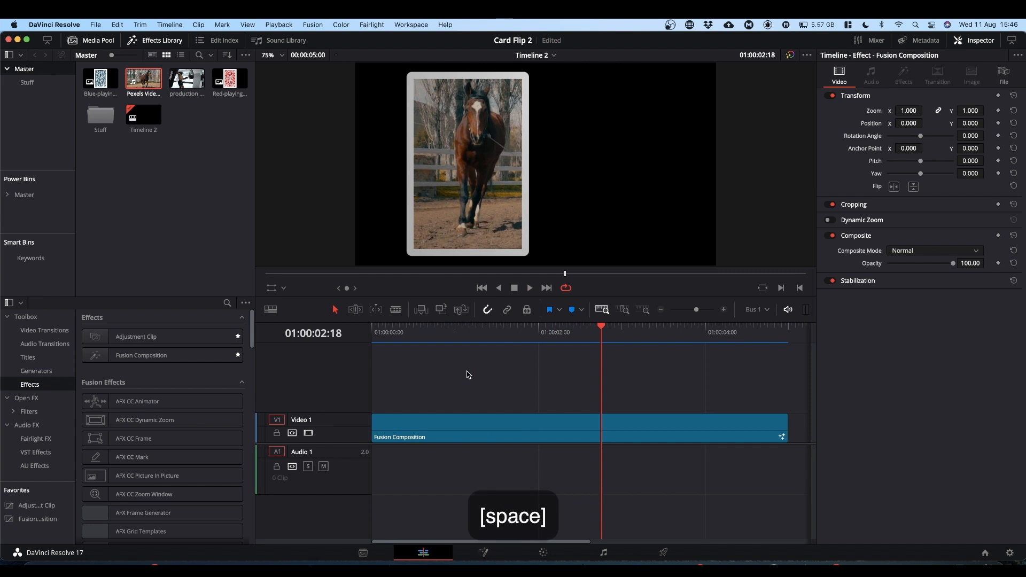
- Return to the Fusion composition, move the Card group farther from Bender3D1, and expand the group
click(483, 552)
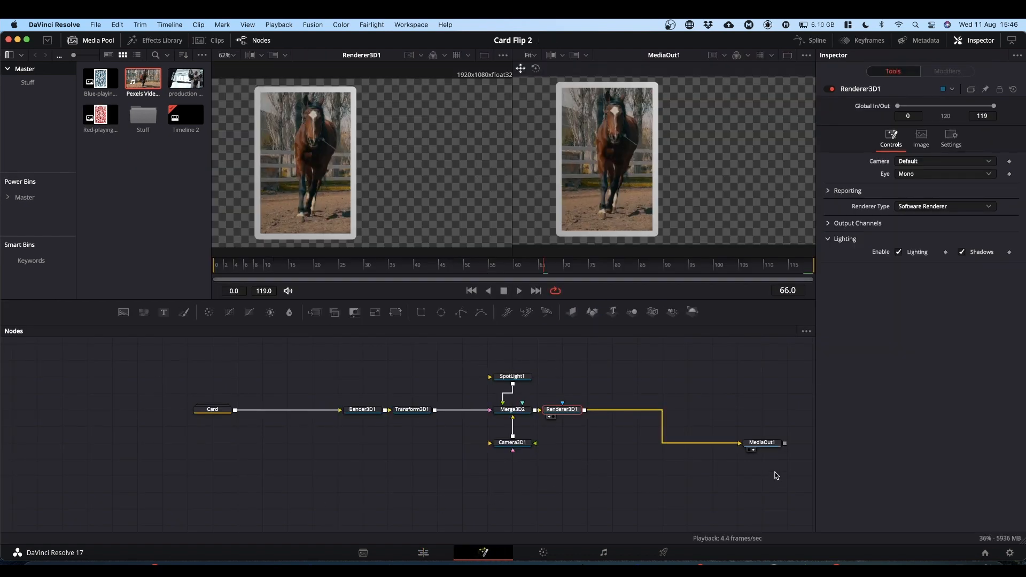
scroll(393, 466, down, 3)
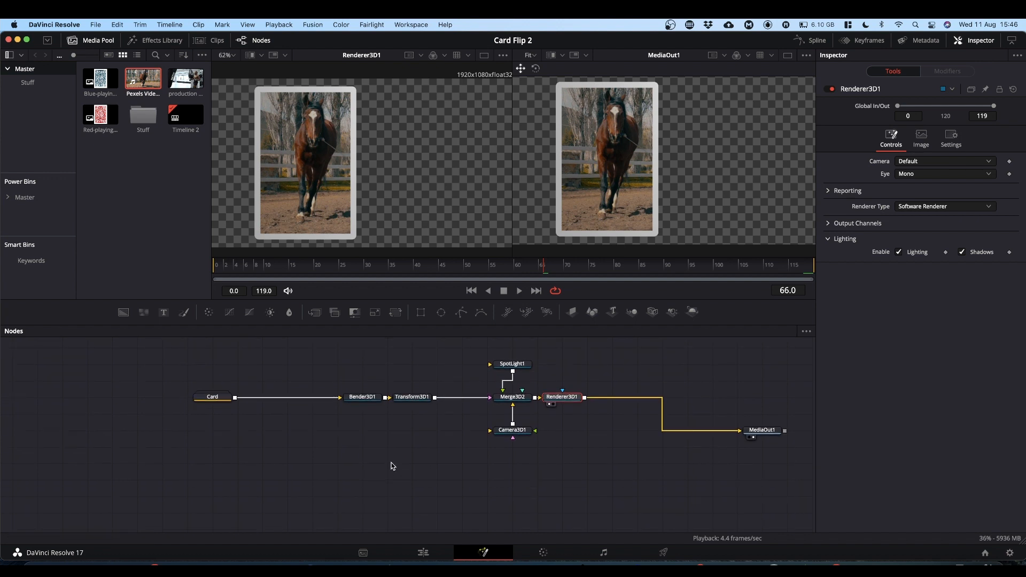
scroll(394, 466, down, 2)
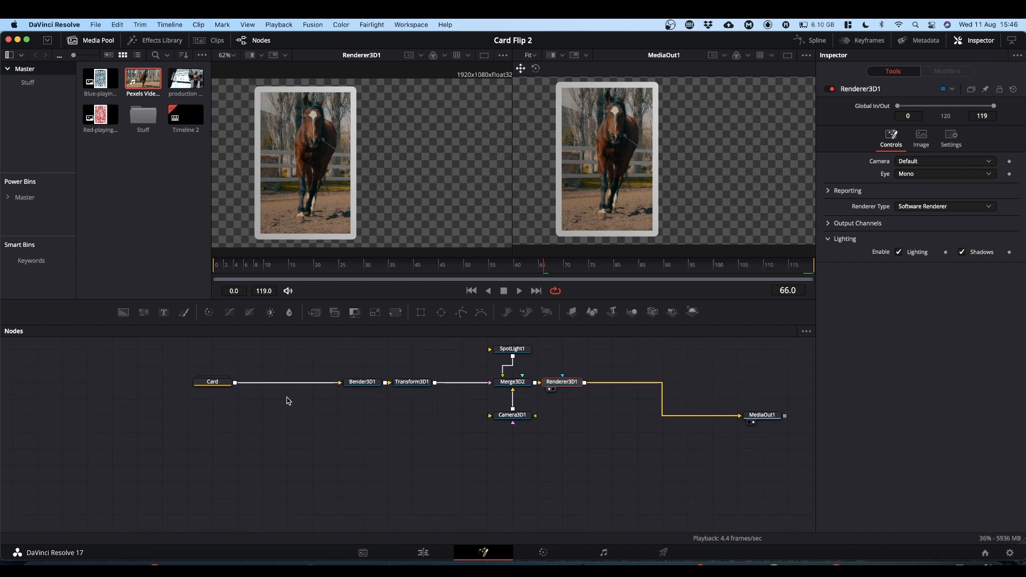
drag(208, 384, 153, 385)
double_click(167, 384)
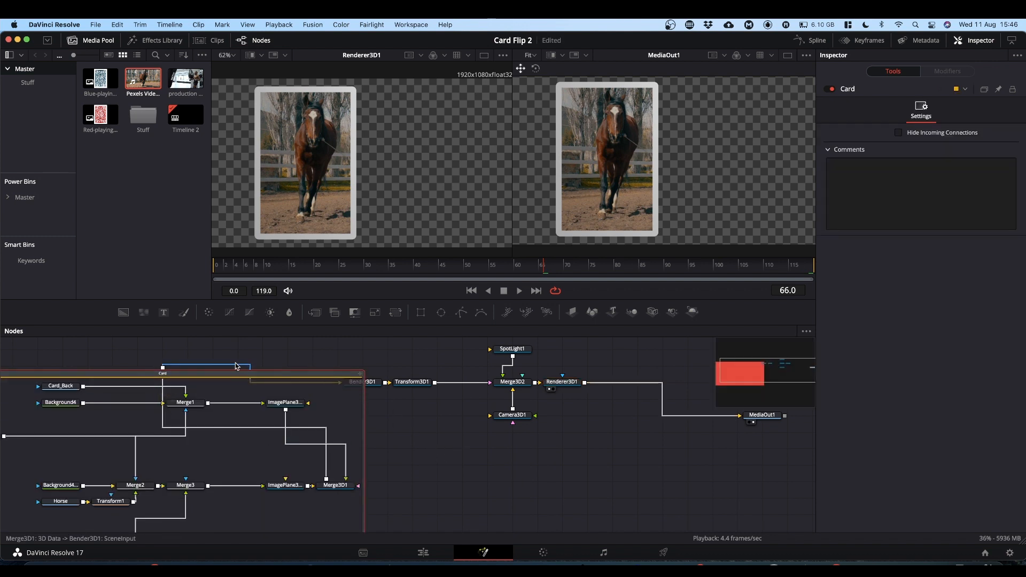
- Move Rectangle1 beneath Background4, and copy the card-back nodes Card_Back, Background4, Rectangle1, Merge1 and ImagePlane3D1
drag(427, 480, 563, 460)
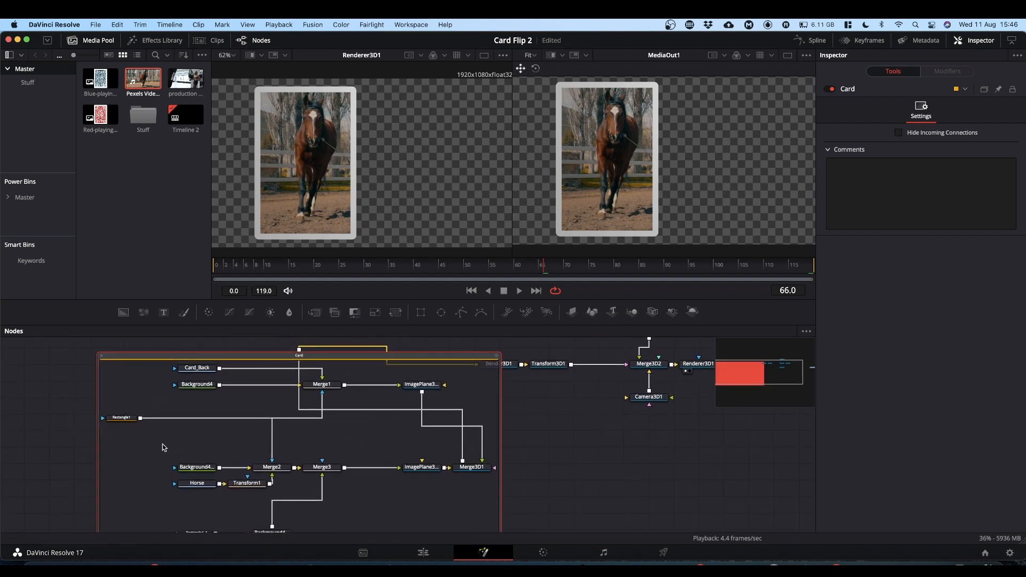
drag(121, 422, 196, 420)
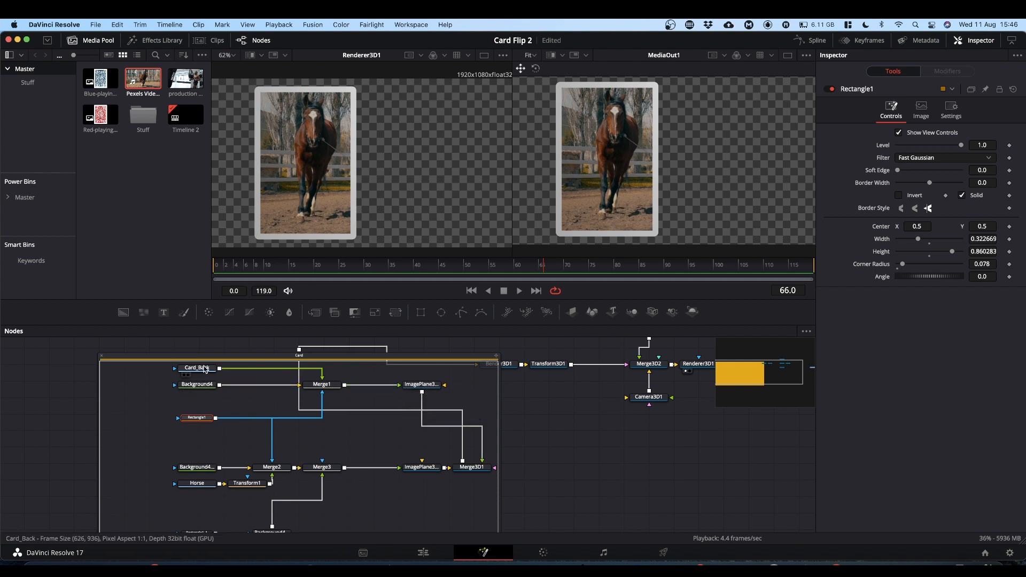
click(186, 445)
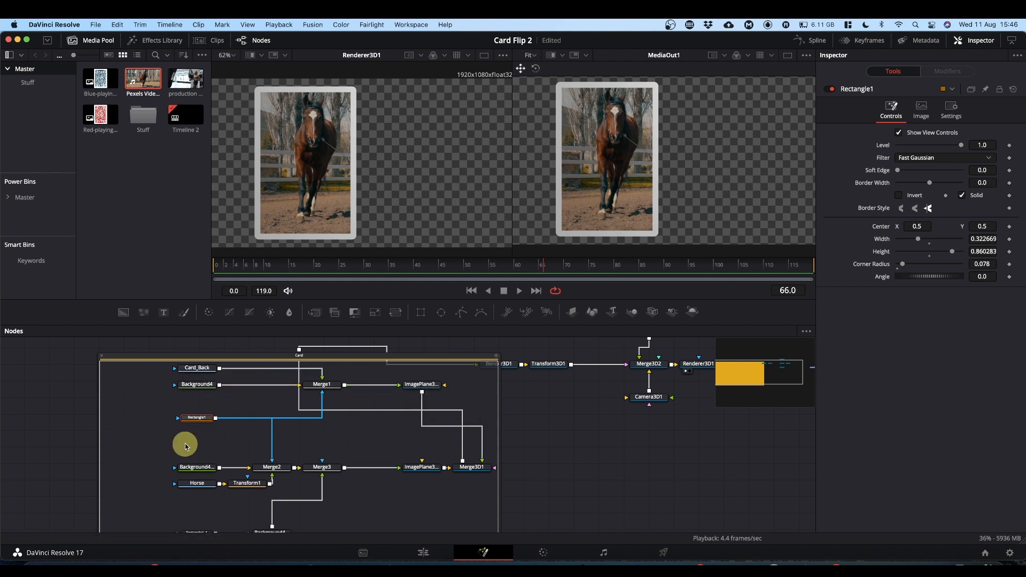
drag(186, 446, 433, 376)
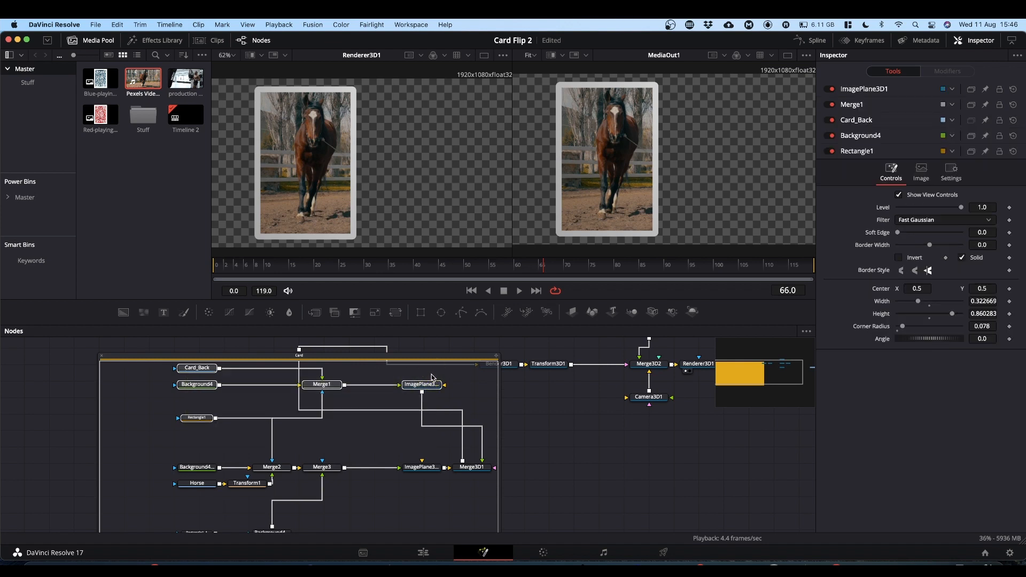
key(super+c)
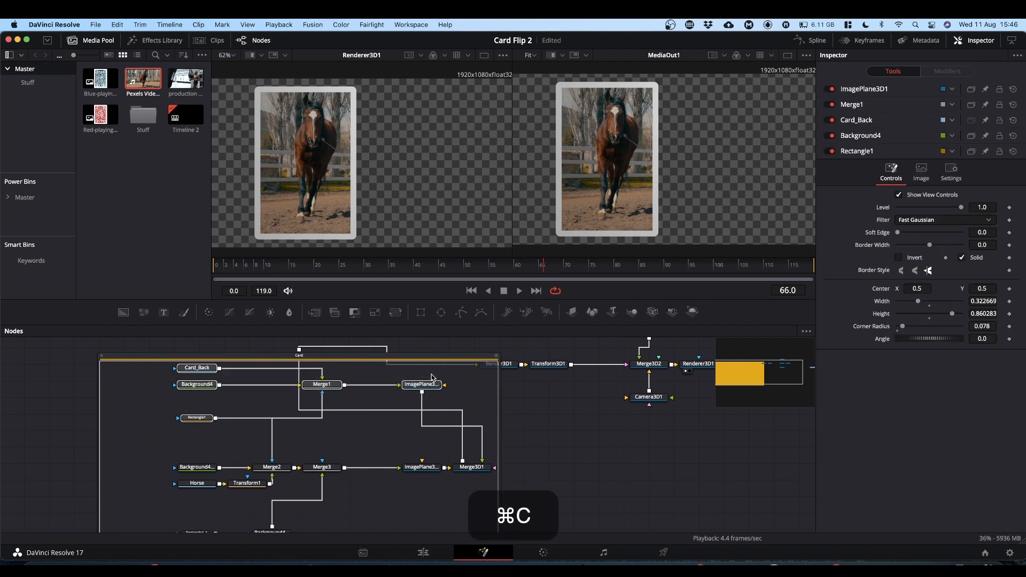
- Collapse the Card group and paste the copied card-back nodes into open space beneath the main node chain
click(102, 356)
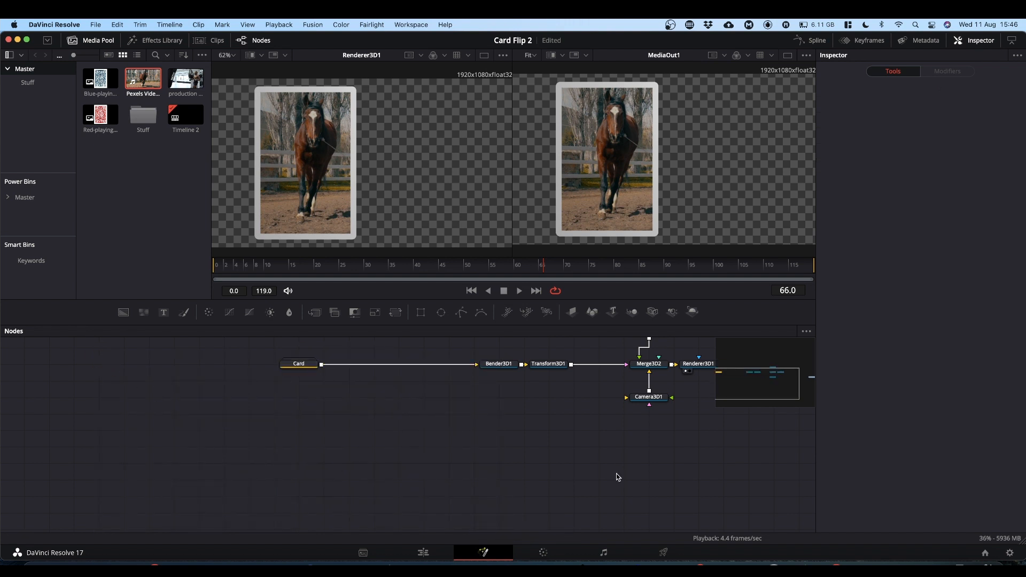
drag(617, 473, 367, 471)
click(353, 453)
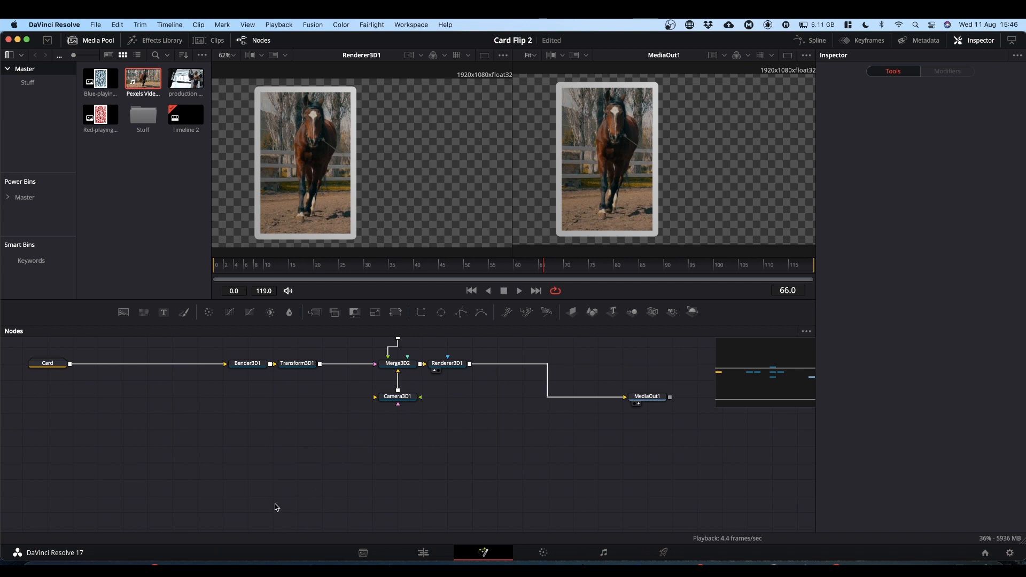
key(super+v)
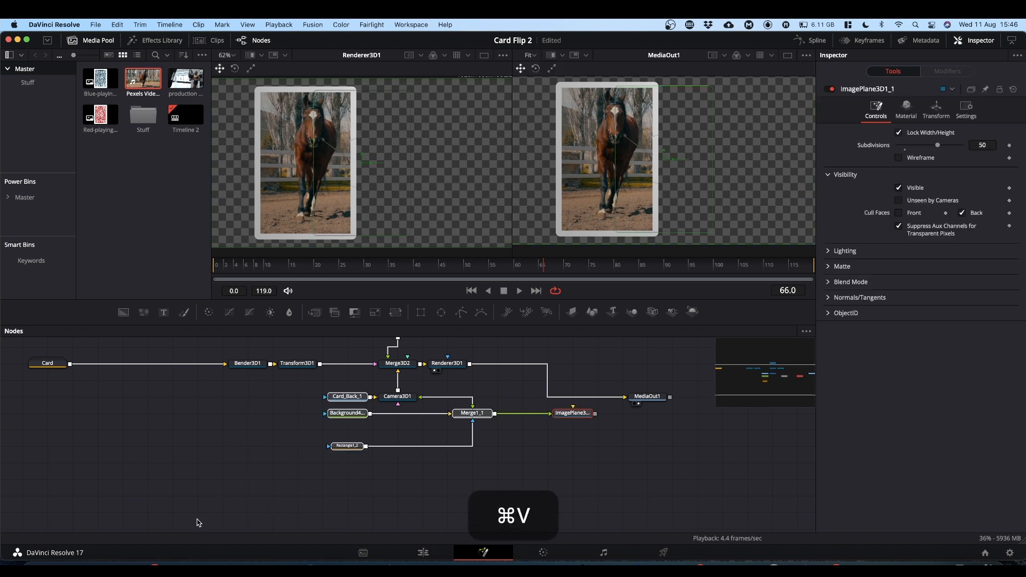
drag(473, 413, 323, 462)
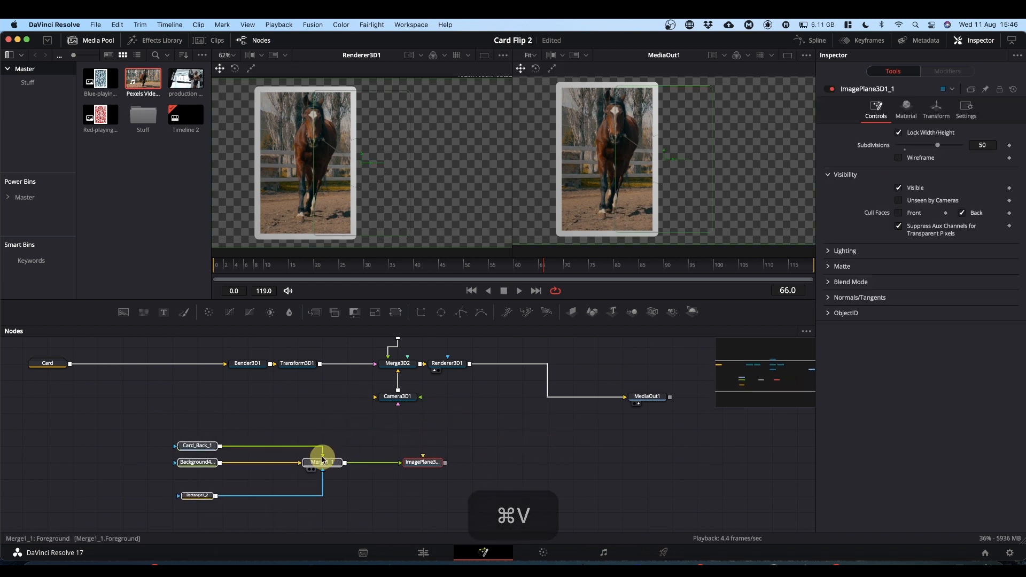
- Arrange the pasted nodes compactly around Merge1_1, with Card_Back_1 above, Rectangle1_2 below, and Background4_3 and ImagePlane3D1_1 beside it
click(437, 441)
drag(435, 463, 384, 465)
drag(197, 449, 323, 449)
drag(204, 463, 278, 464)
drag(198, 500, 324, 482)
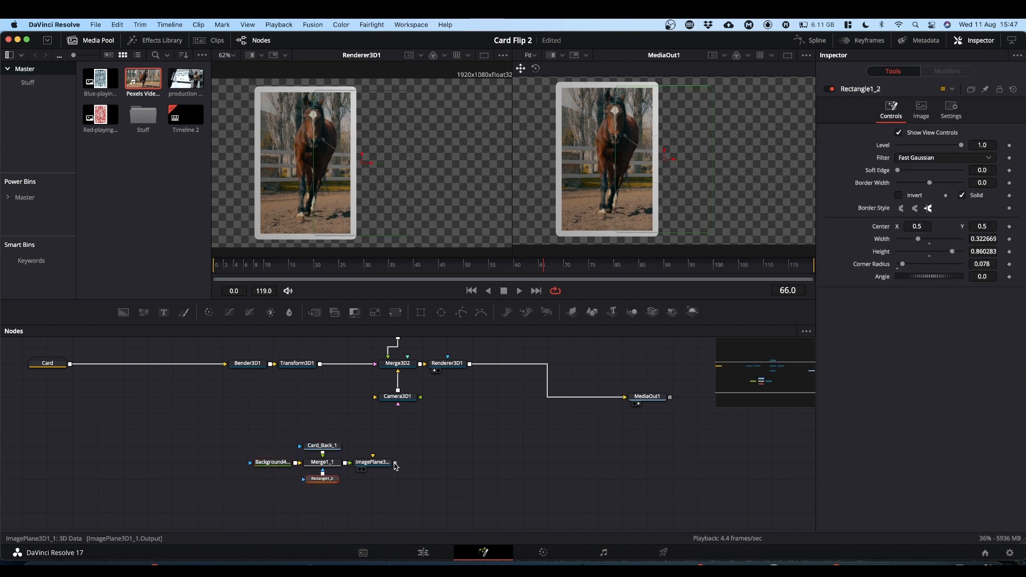
- Connect ImagePlane3D1_1 to Merge3D2, and place Camera3D1 above Renderer3D1 and SpotLight1 above the main node chain
drag(395, 463, 400, 366)
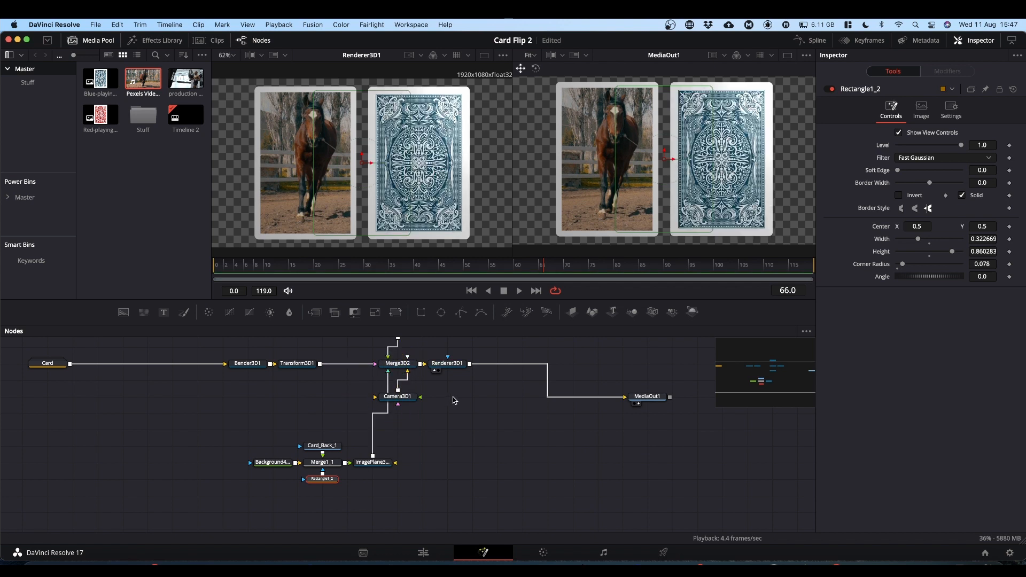
scroll(452, 401, up, 3)
drag(397, 432, 367, 368)
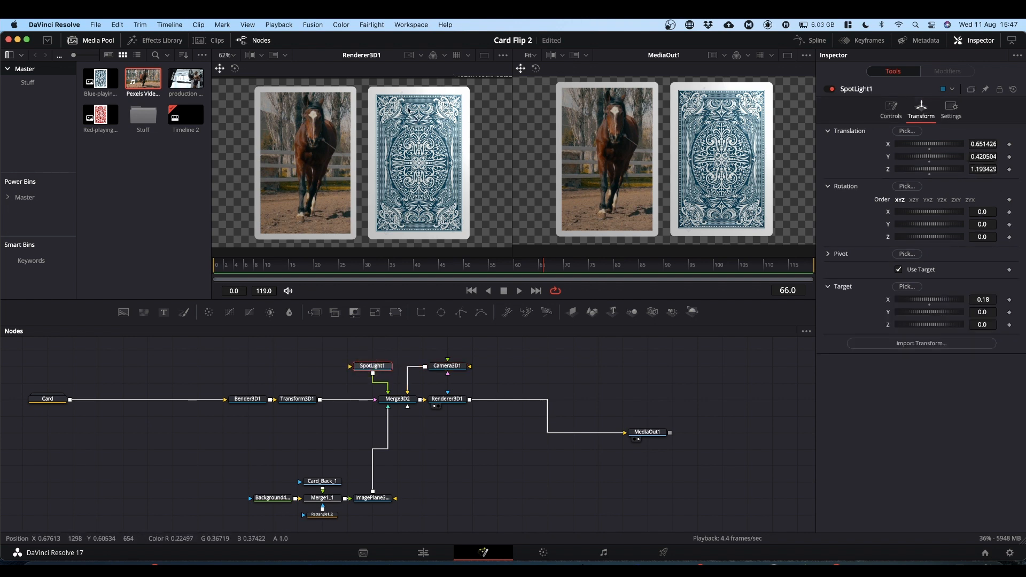
- Play the composition from frame 0 to examine the flip with the added card back
click(543, 270)
drag(543, 270, 217, 281)
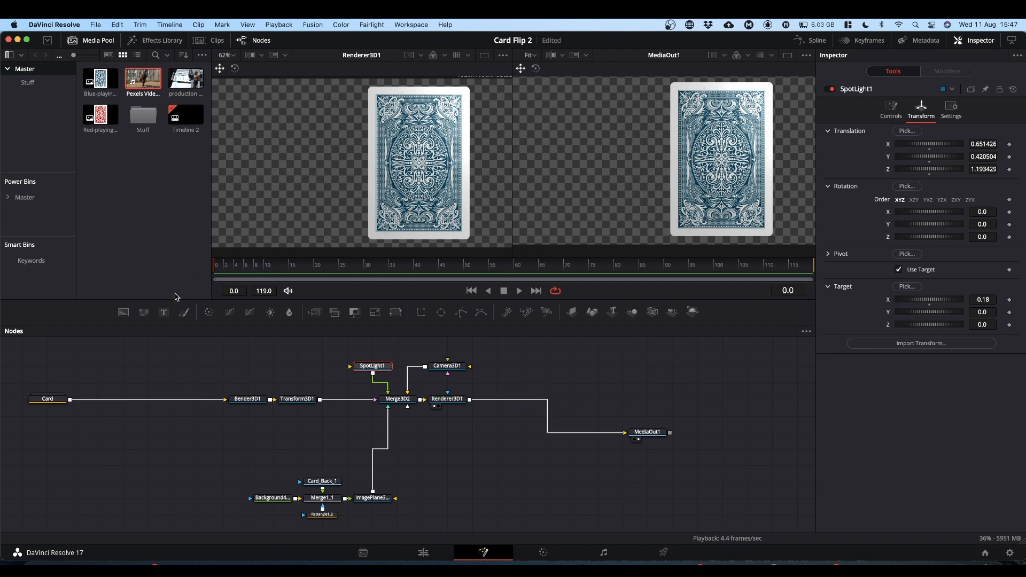
key(space)
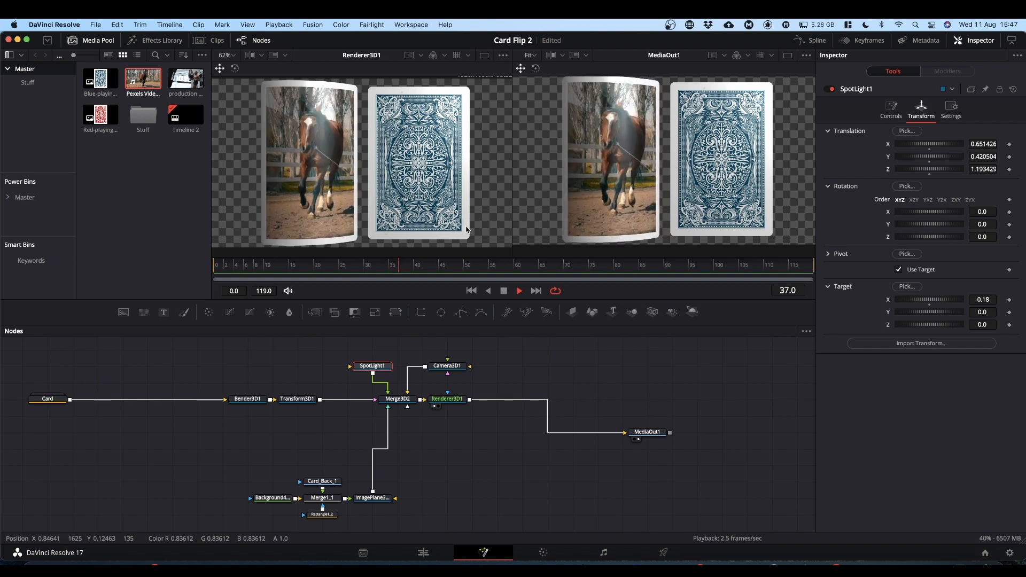
key(space)
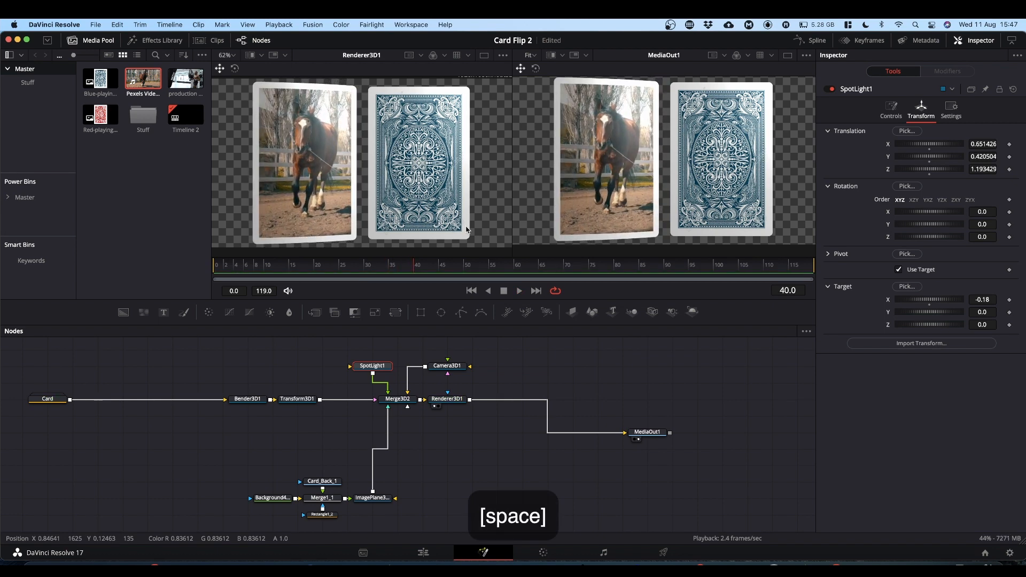
- Move the pasted card-back nodes beneath Renderer3D1, and place a copy of the Card group beneath the original
drag(240, 464, 491, 484)
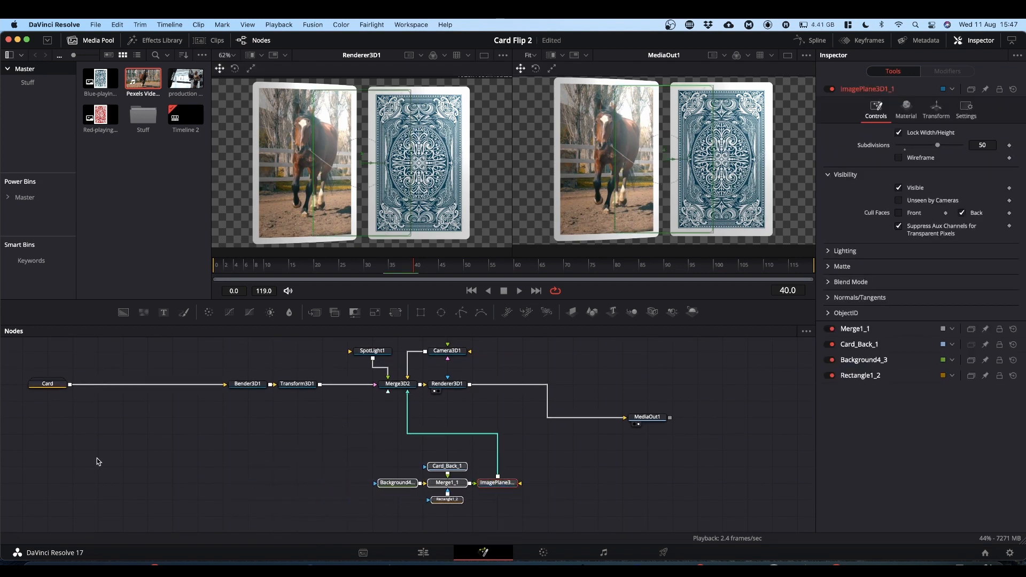
click(50, 387)
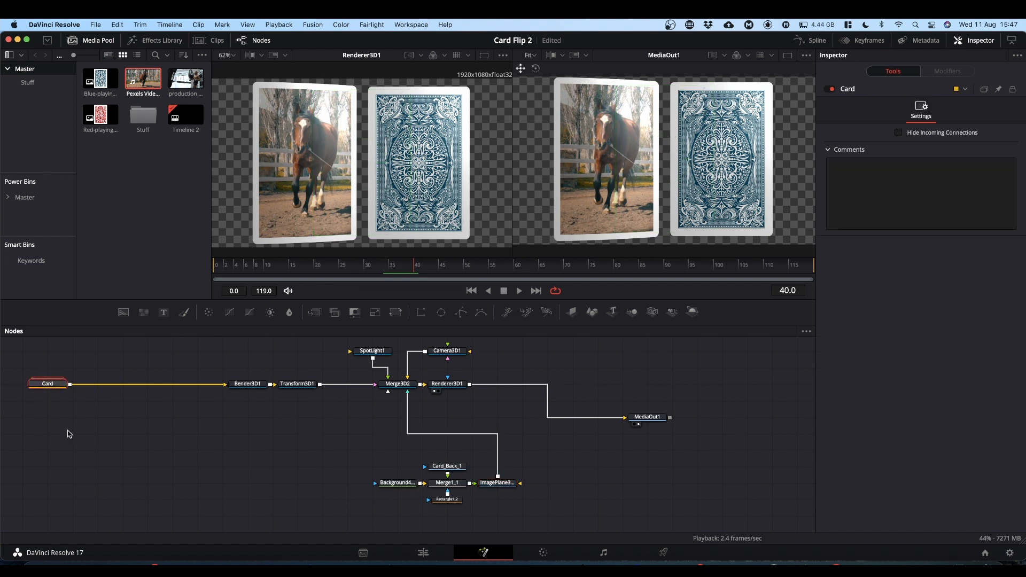
key(super)
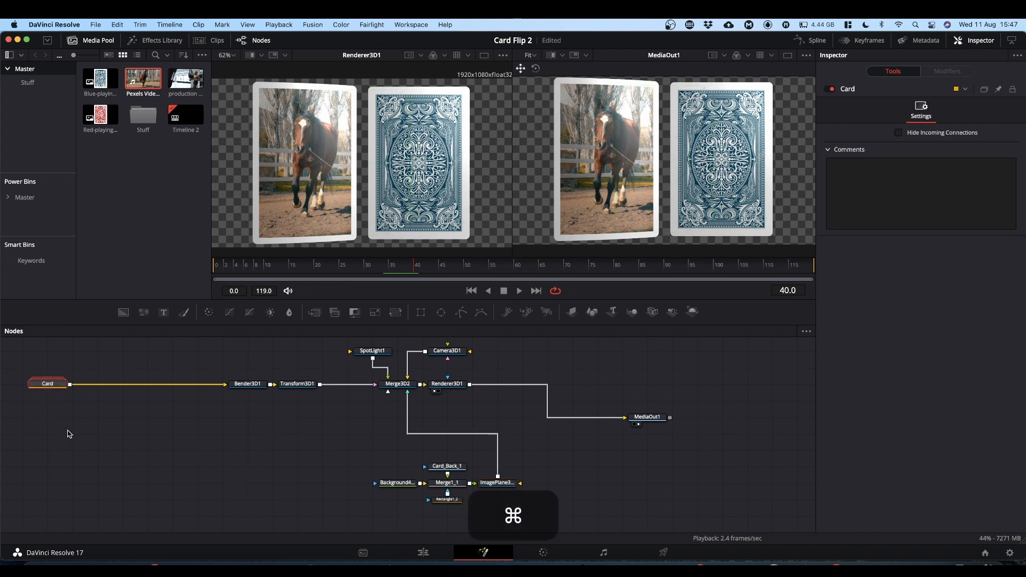
key(super+c)
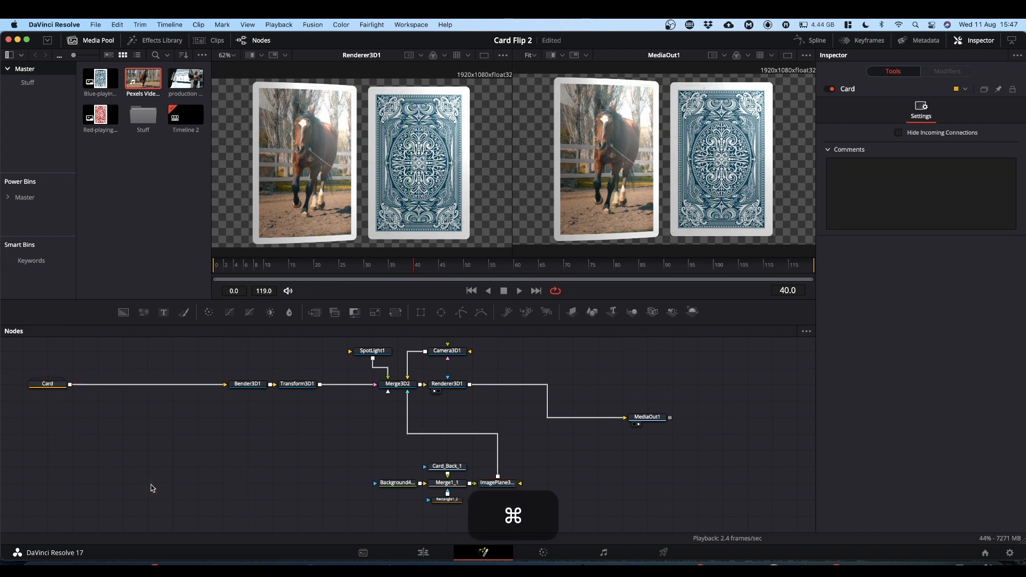
key(super+v)
drag(156, 484, 155, 450)
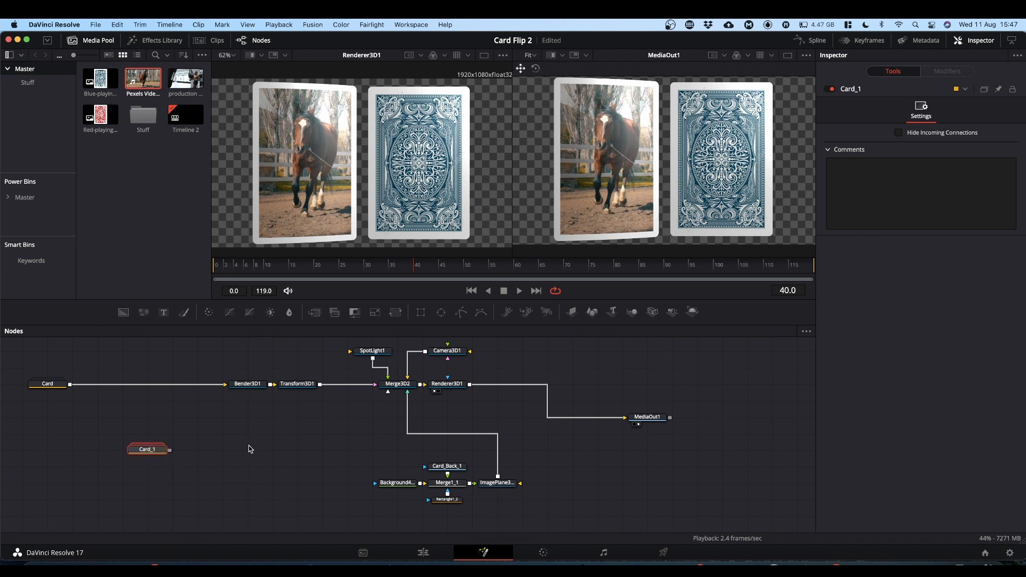
- Expand Card_1, replace its Horse_1 node with the clip production ID_4806566.mp4 feeding Transform1_1, and view Merge3_1
double_click(150, 450)
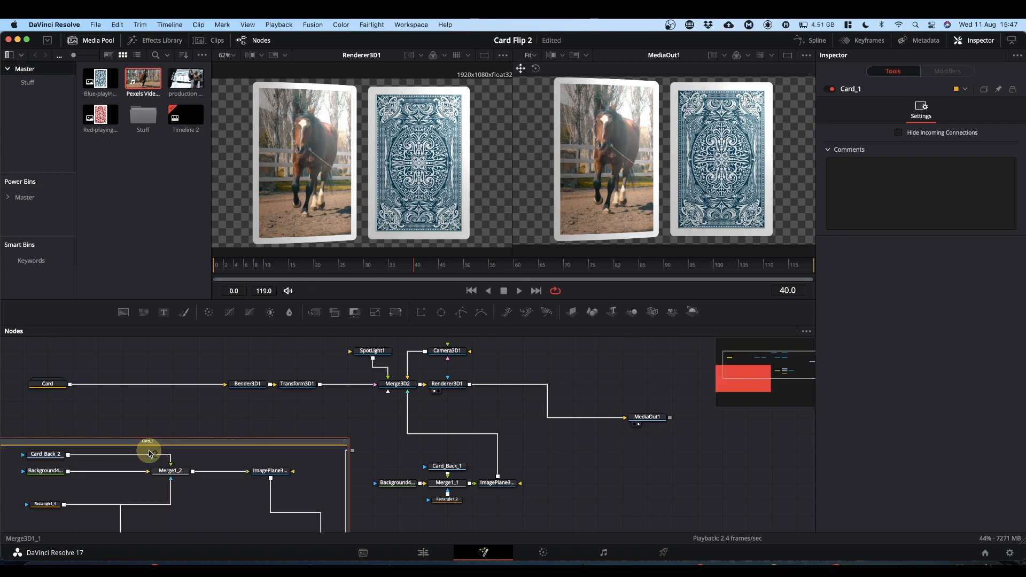
drag(200, 443, 225, 410)
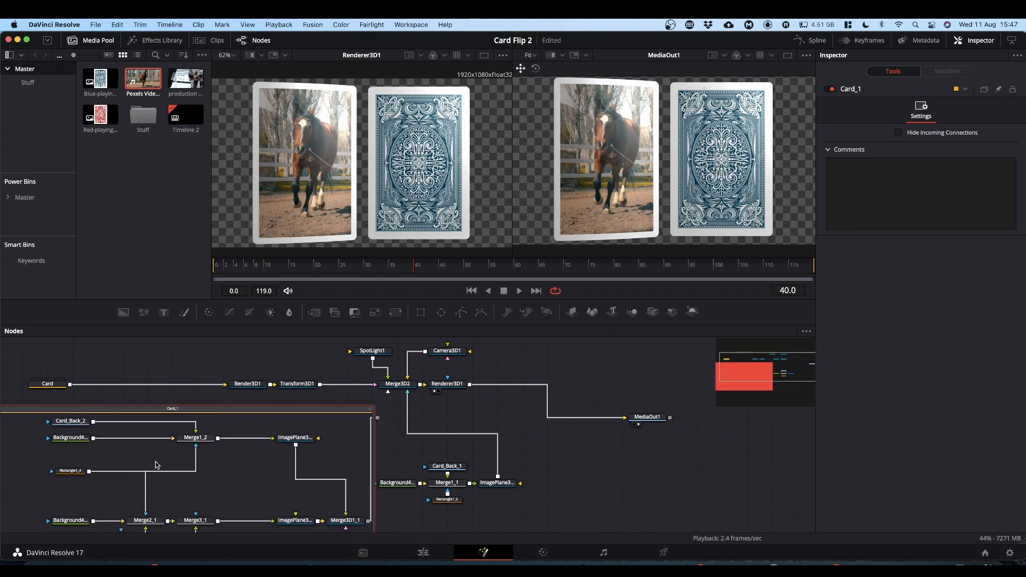
scroll(127, 481, down, 3)
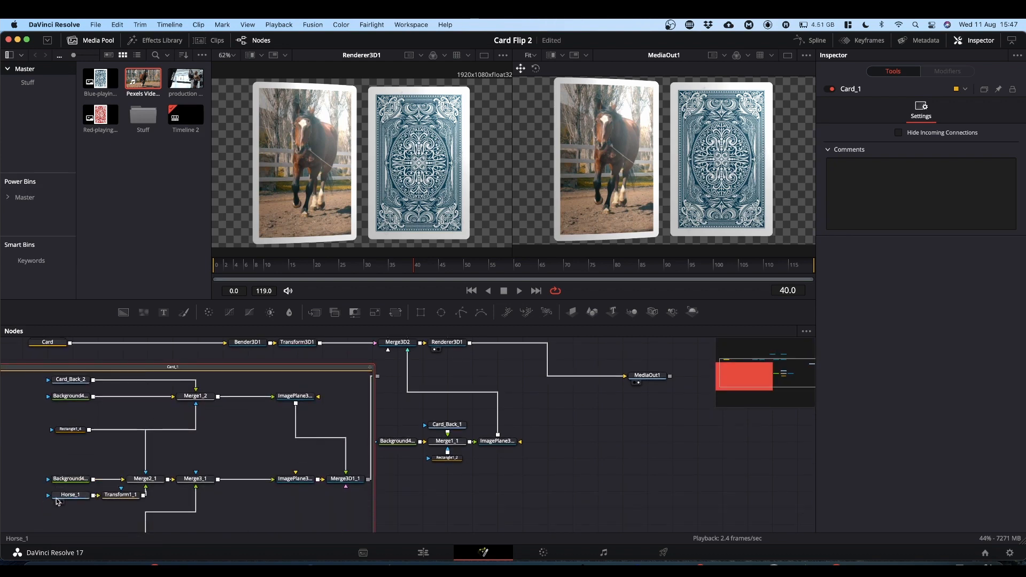
click(70, 495)
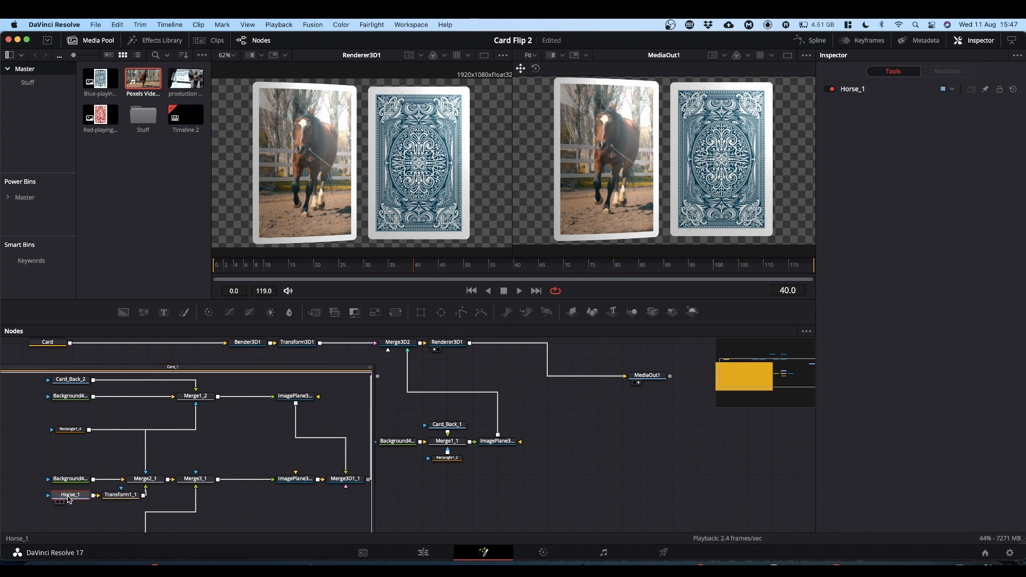
key(BackSpace)
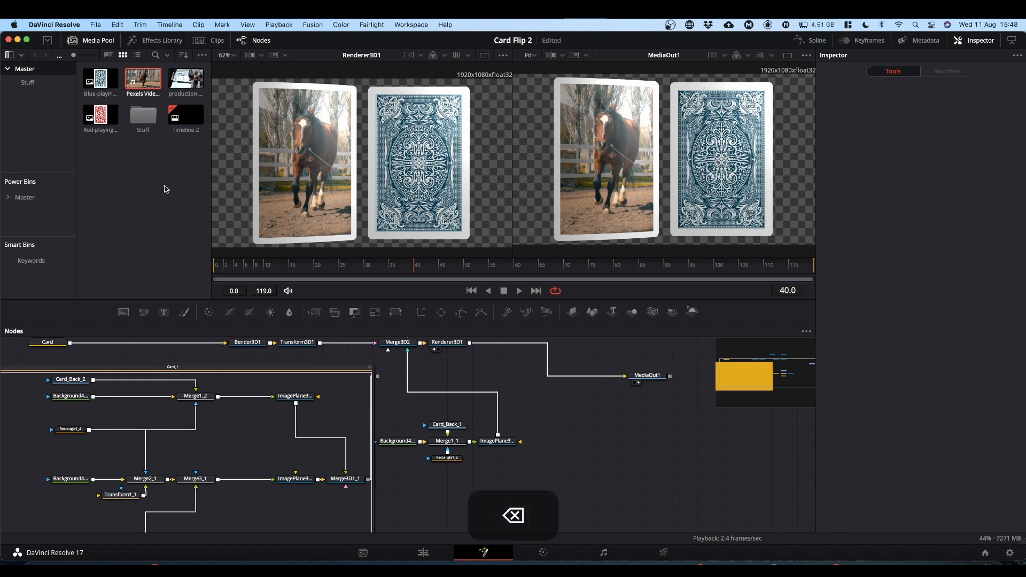
drag(188, 80, 69, 496)
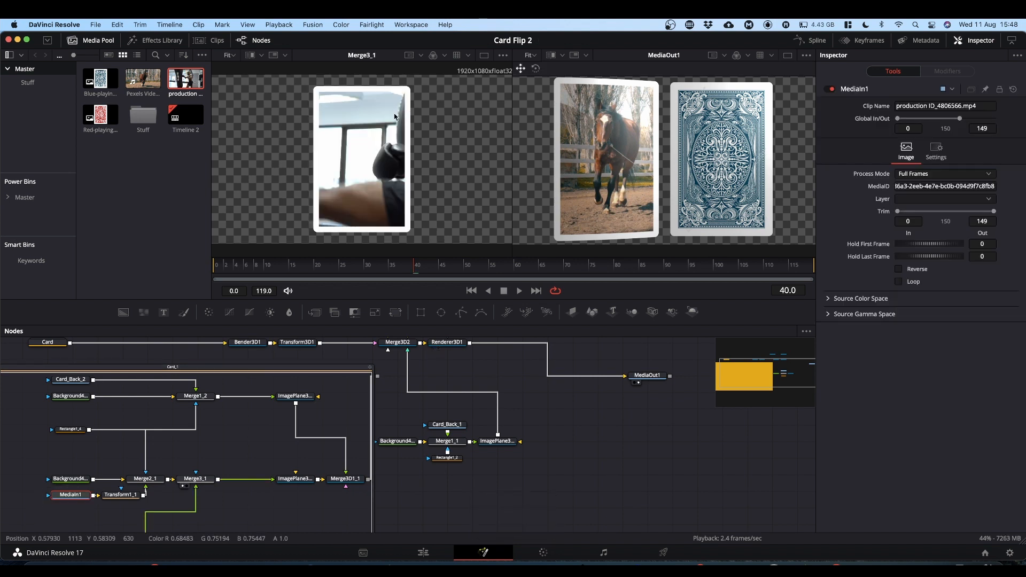
- Reframe the new clip in Transform1_1 with Size 0.5, Center X 0.492 and Center Y 0.475
click(119, 496)
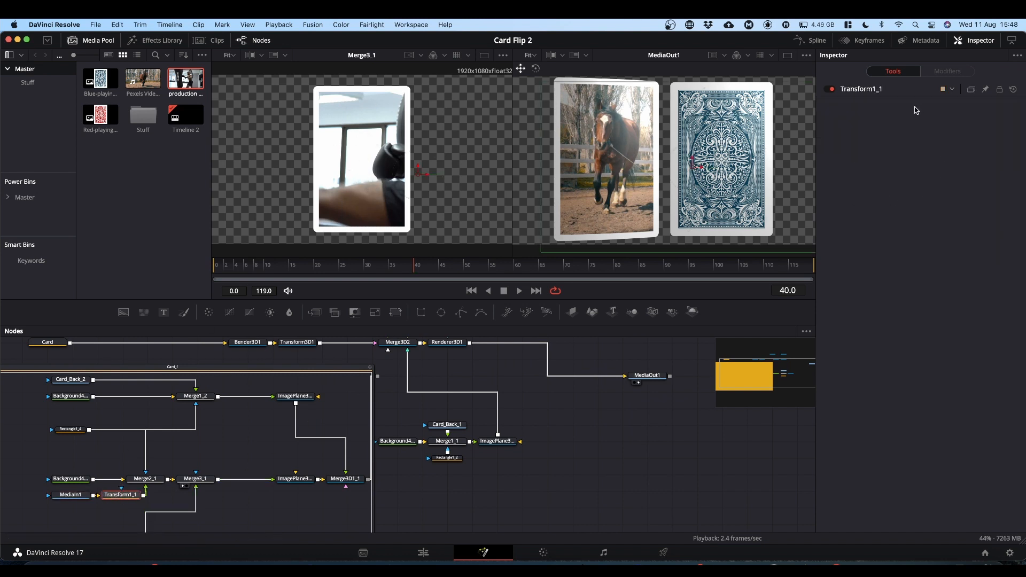
click(865, 92)
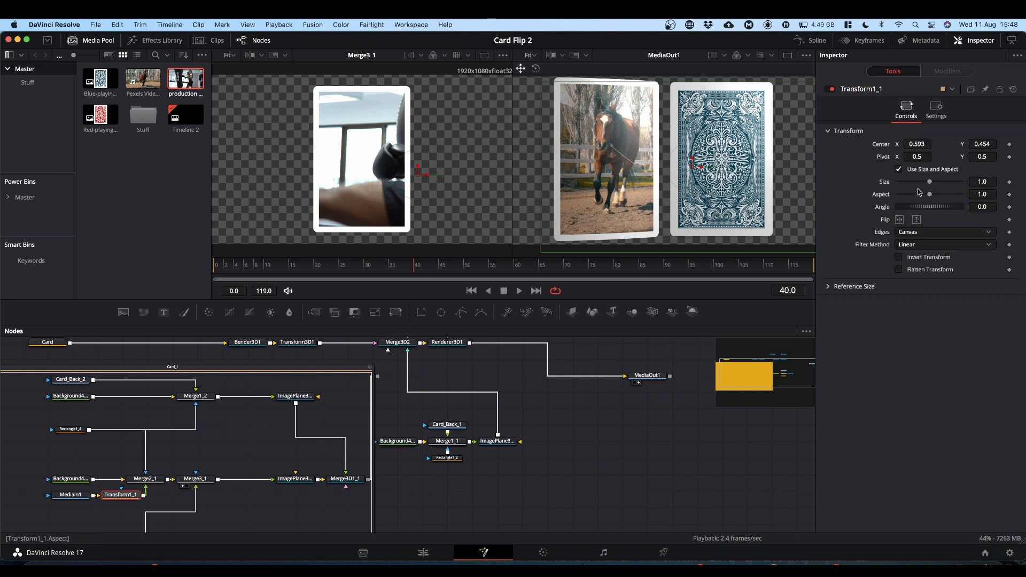
drag(920, 144, 839, 146)
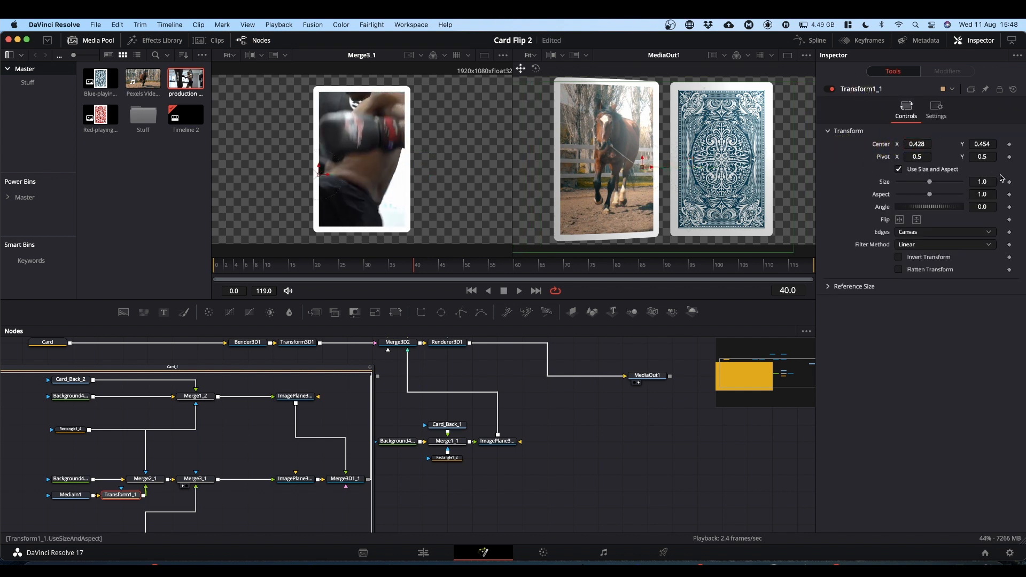
drag(930, 184, 914, 184)
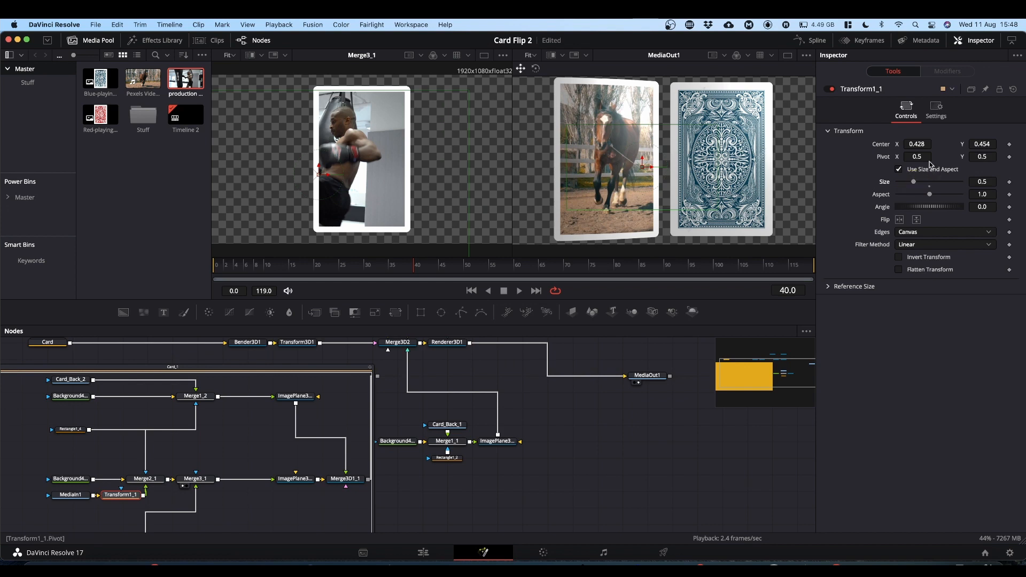
mouse_move(919, 143)
mouse_down()
mouse_move(951, 145)
mouse_move(917, 144)
mouse_up()
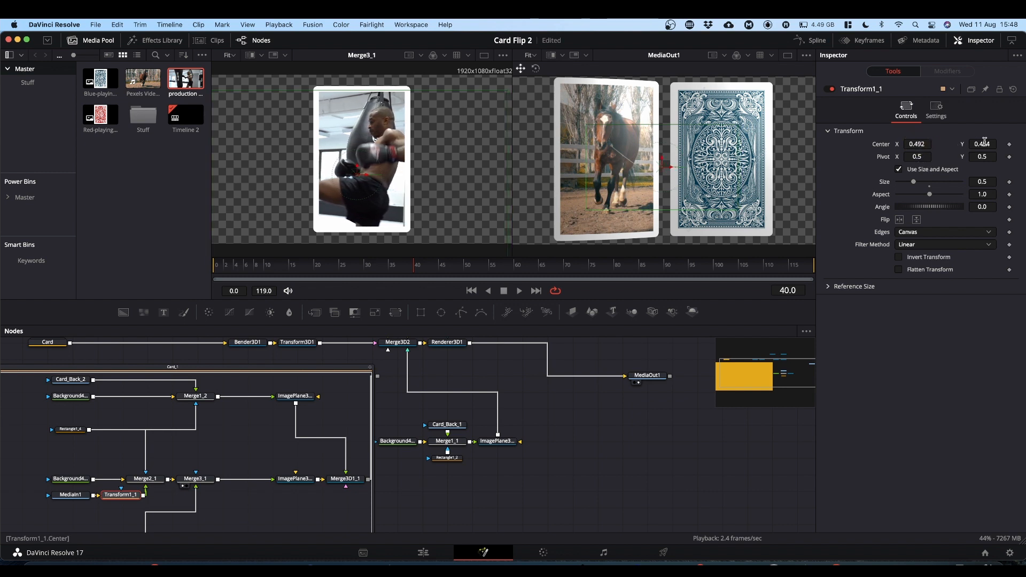
drag(983, 144, 989, 145)
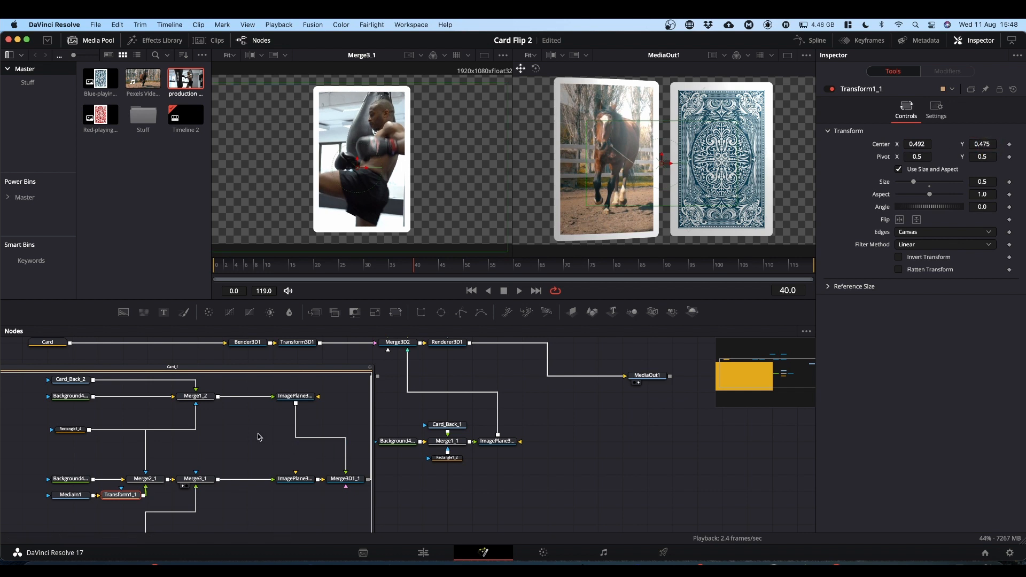
- Collapse the Card_1 group and place it just beneath the original Card group
drag(261, 367, 293, 367)
click(25, 367)
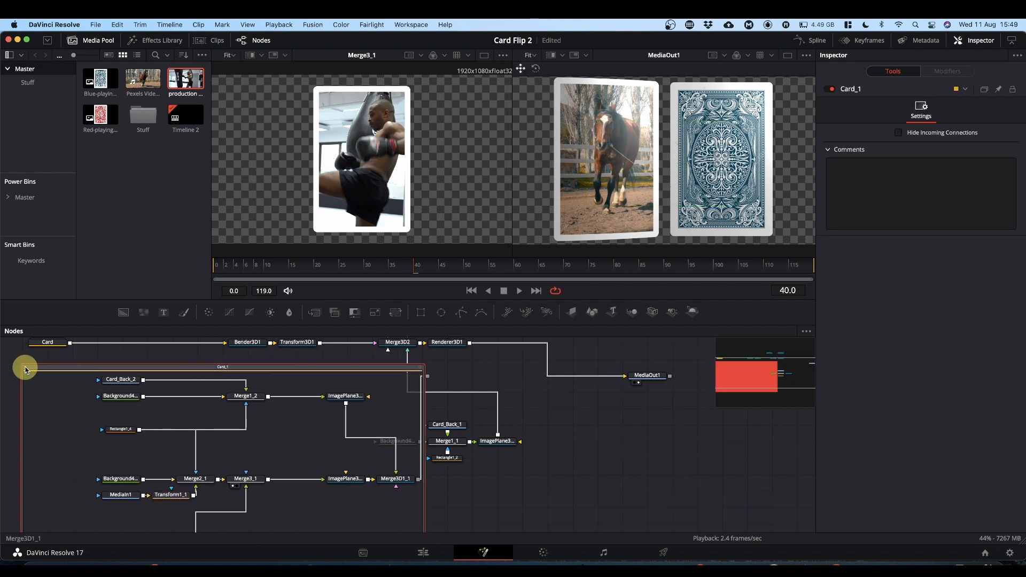
click(216, 376)
drag(216, 376, 91, 392)
- Copy Bender3D1 and Transform3D1, and paste the pair beneath the originals in line with Card_1
drag(213, 381, 320, 334)
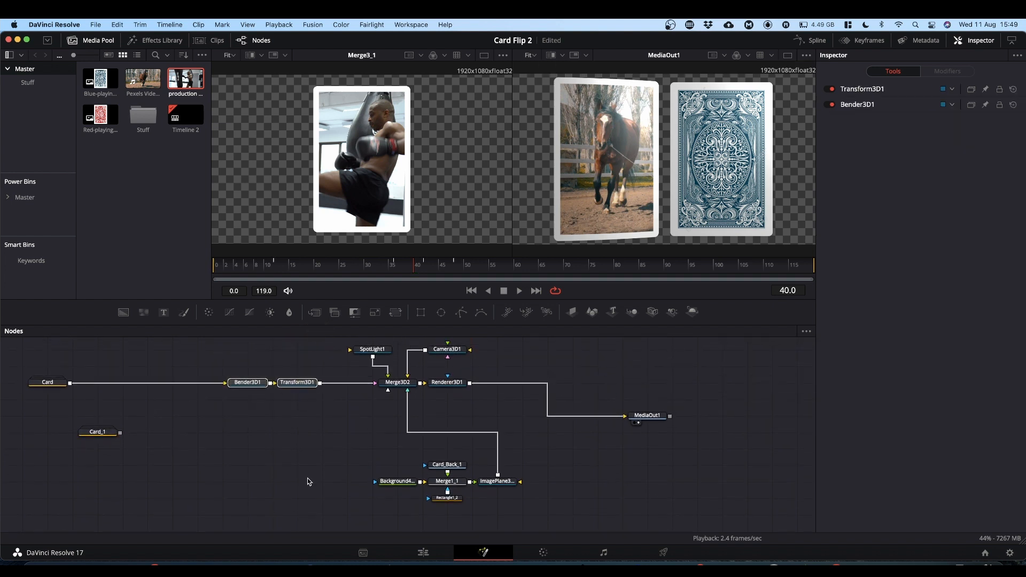
key(super)
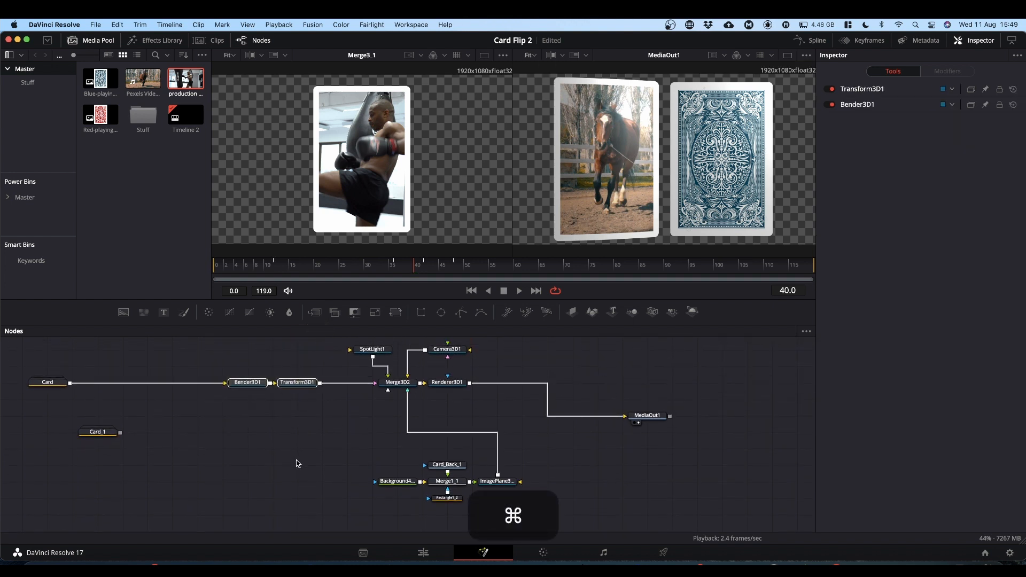
key(super+c)
click(230, 438)
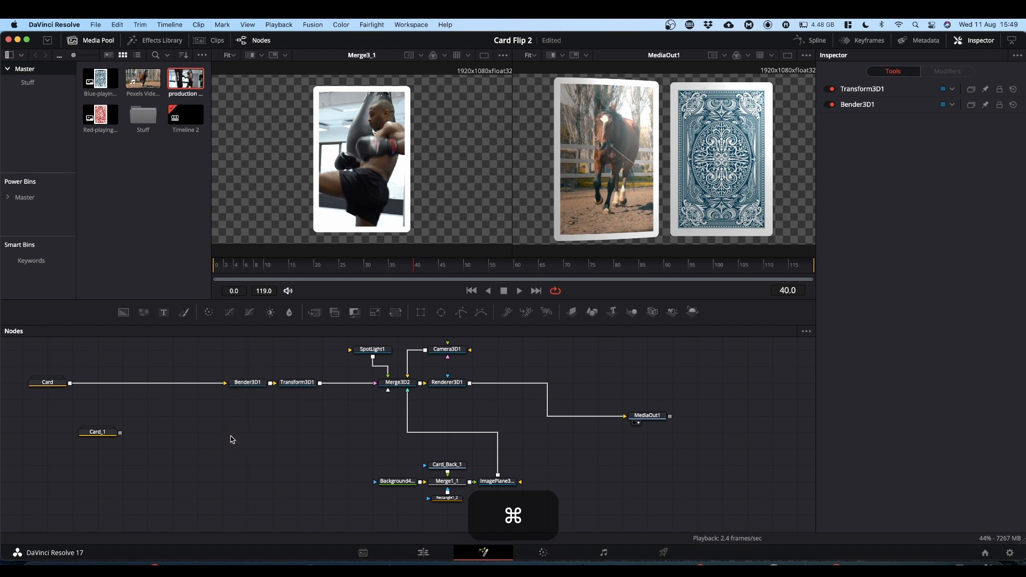
key(super+v)
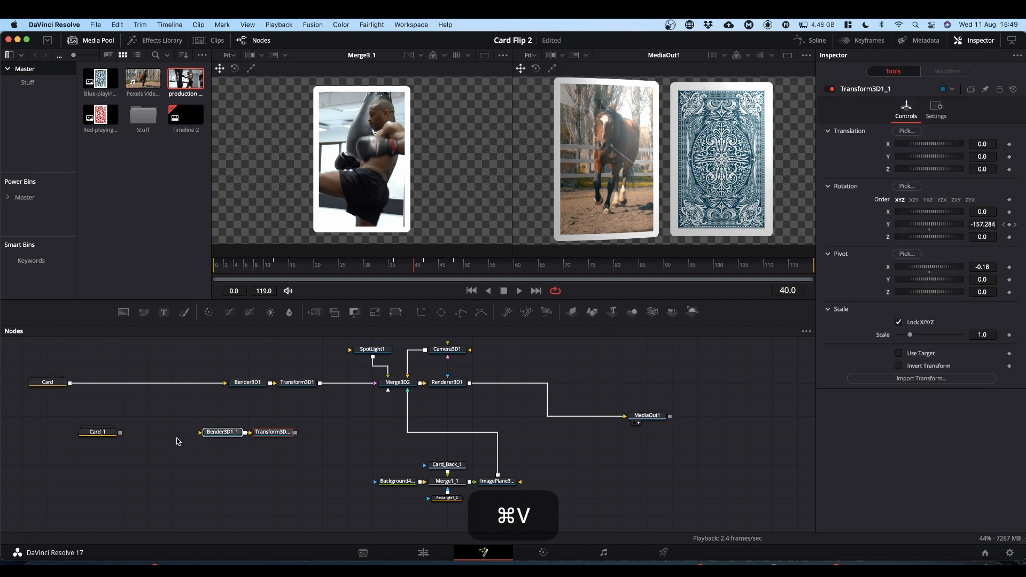
- Connect Card_1 to Bender3D1_1 and view Transform3D1_1 in the viewer that shows Merge3_1
drag(121, 435, 202, 431)
drag(270, 432, 320, 382)
drag(348, 317, 403, 177)
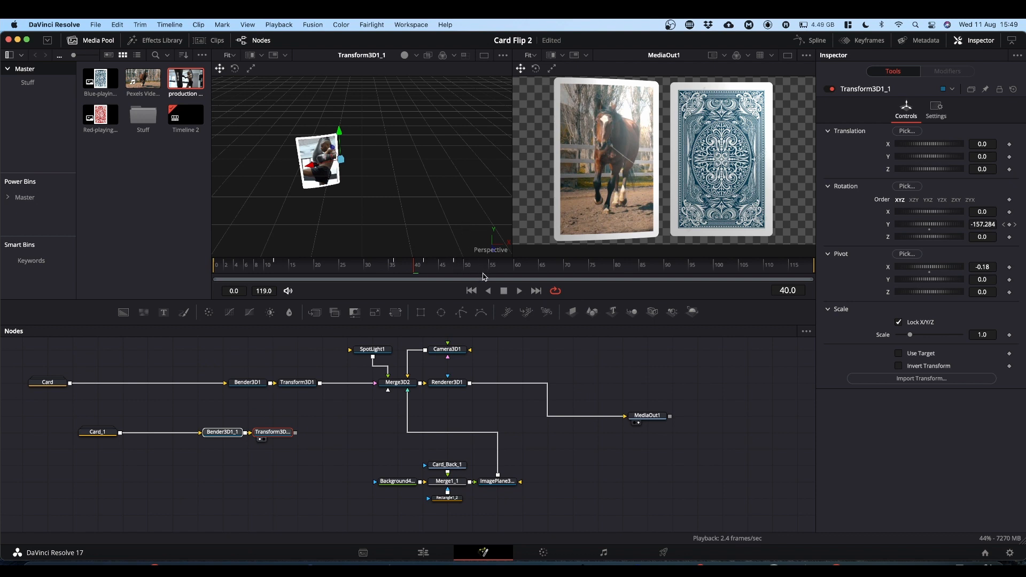
- Show only the selected Bender3D1_1 and Transform3D1_1 keyframes, with their Amount and Y Rotation tracks expanded and fitted to the view
click(249, 421)
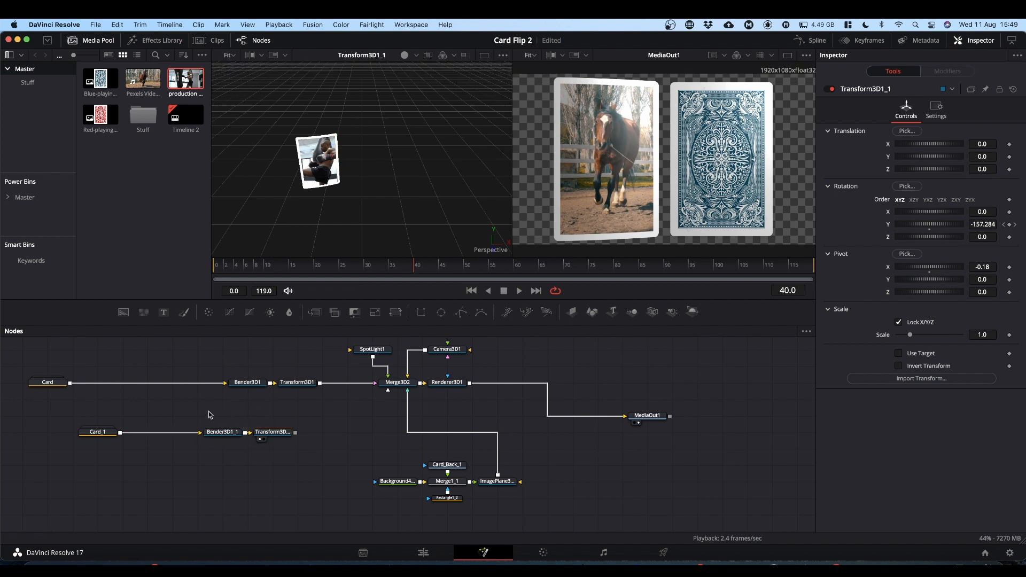
drag(209, 415, 302, 456)
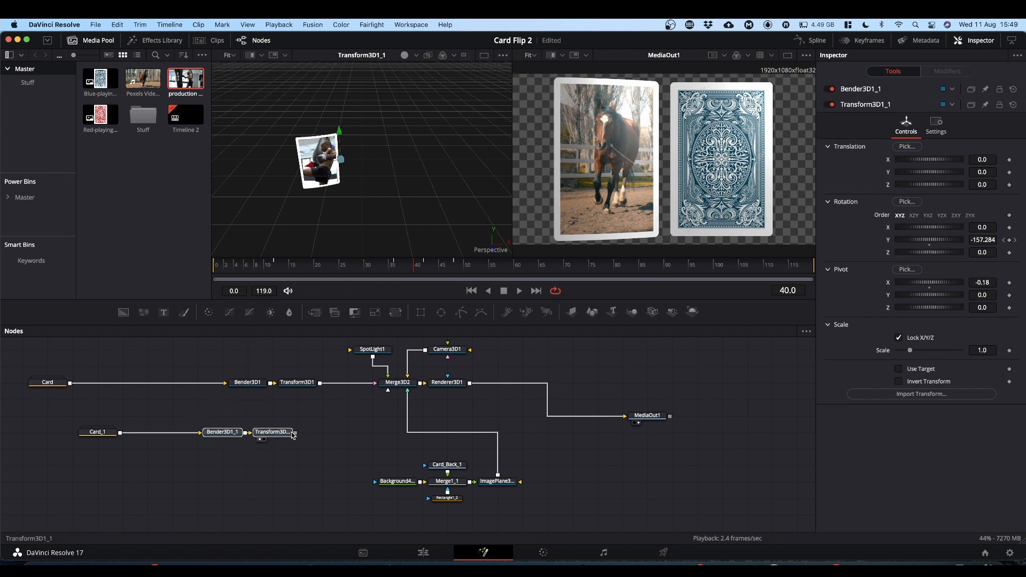
click(864, 41)
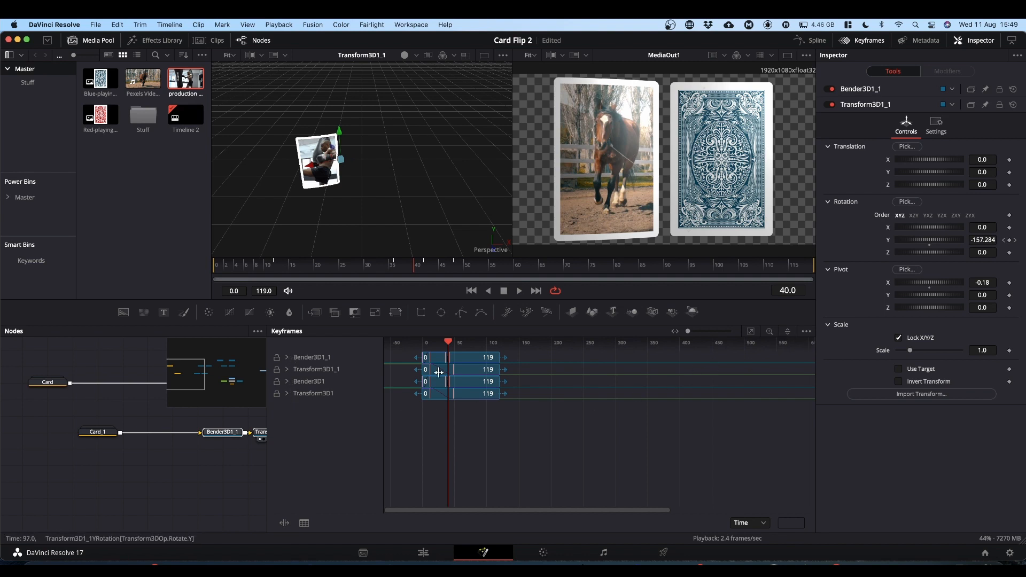
click(807, 332)
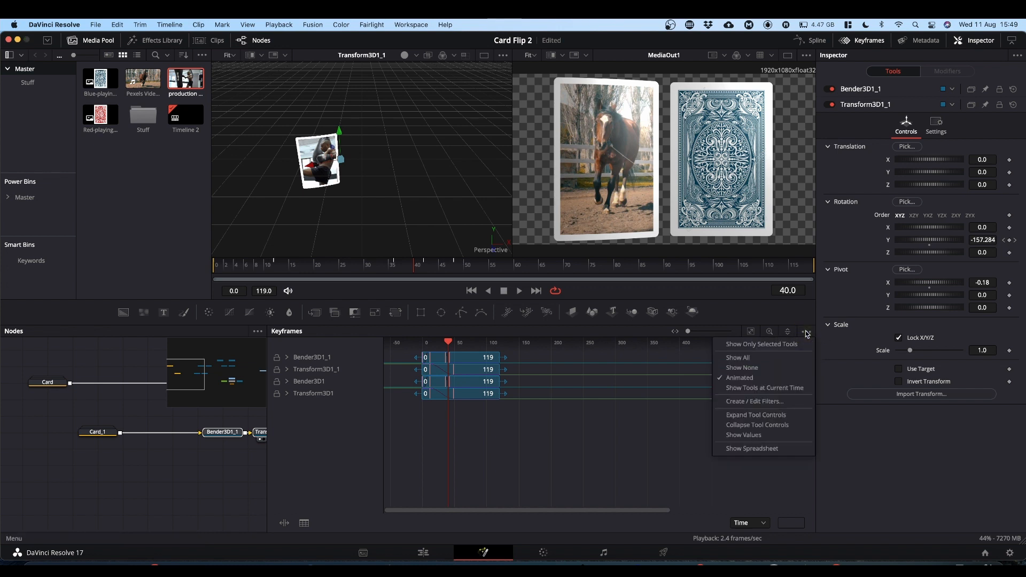
click(751, 346)
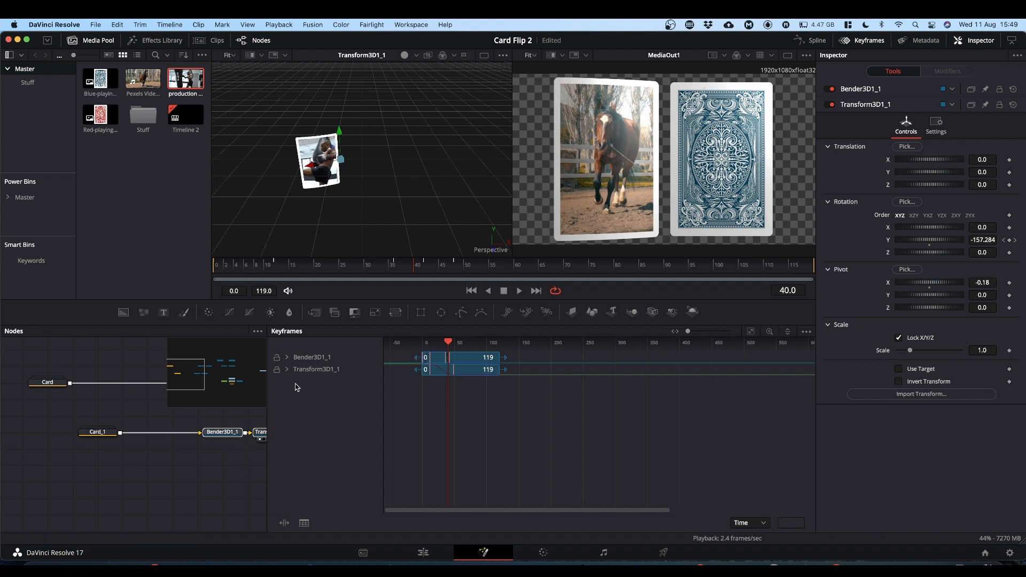
click(287, 357)
click(287, 382)
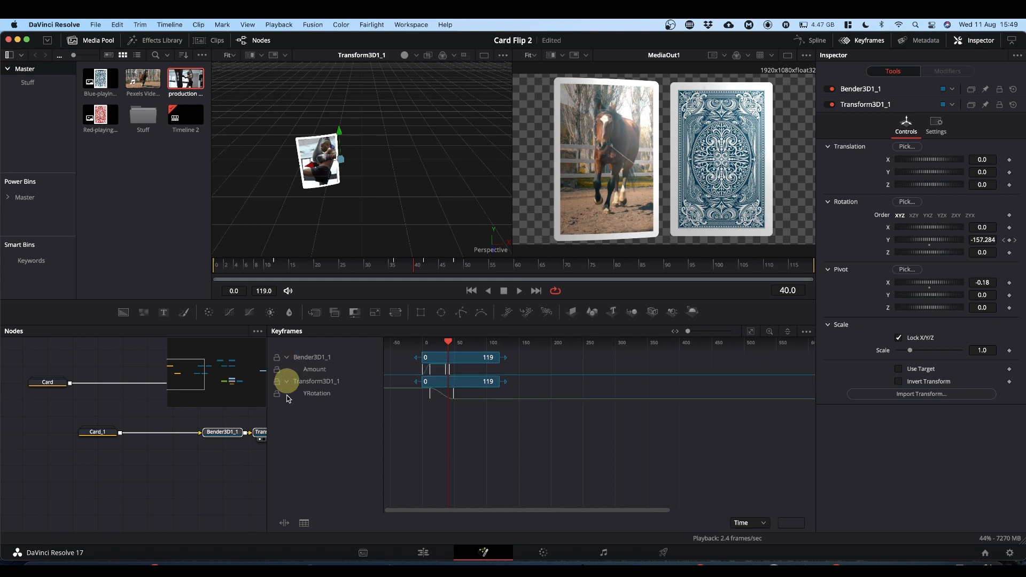
click(751, 333)
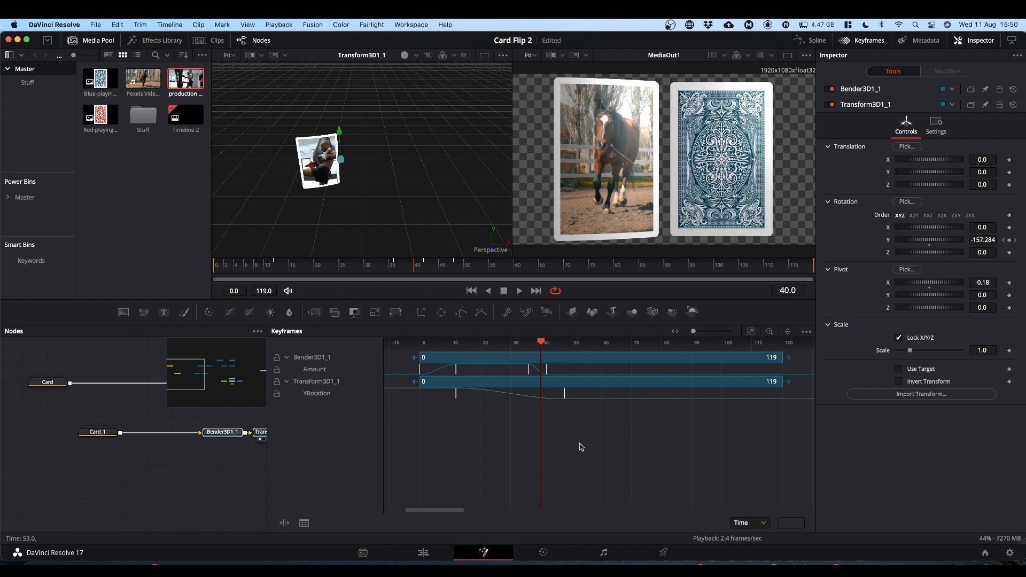
- Shift all Bender3D1_1 and Transform3D1_1 keyframes together so the first one starts at frame 54, and close the keyframe editor
drag(448, 271, 488, 274)
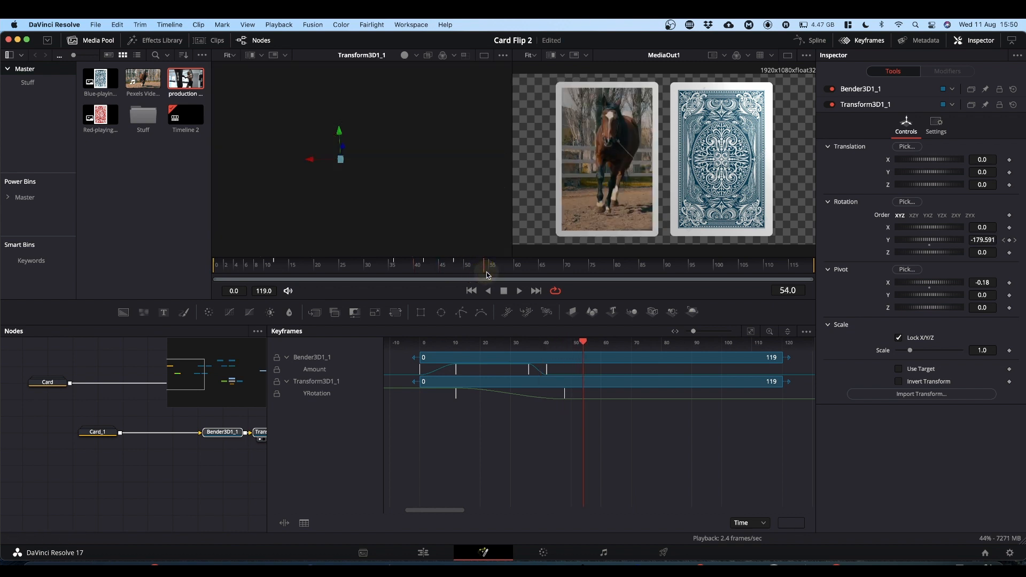
drag(400, 454, 591, 361)
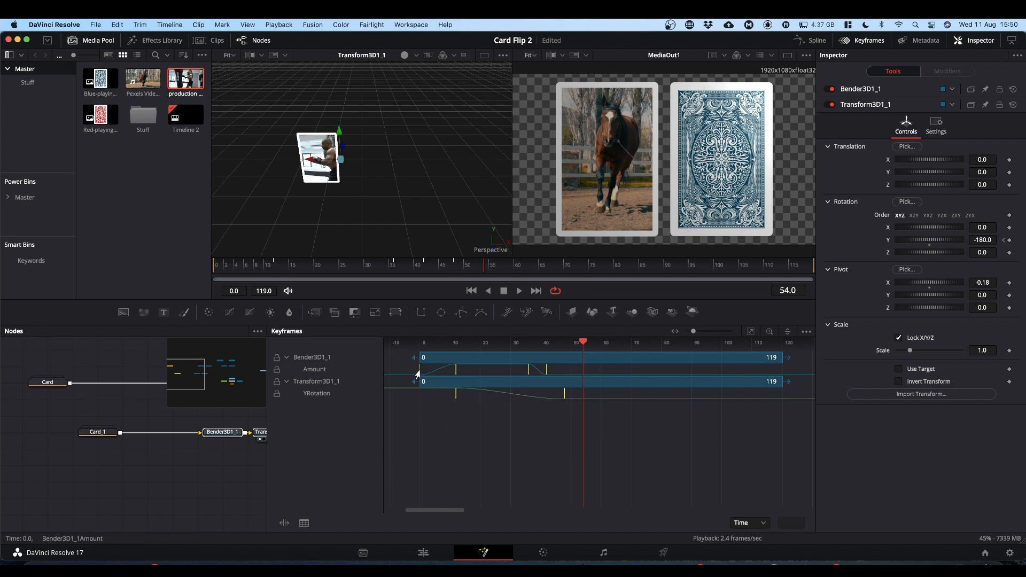
drag(418, 374, 582, 377)
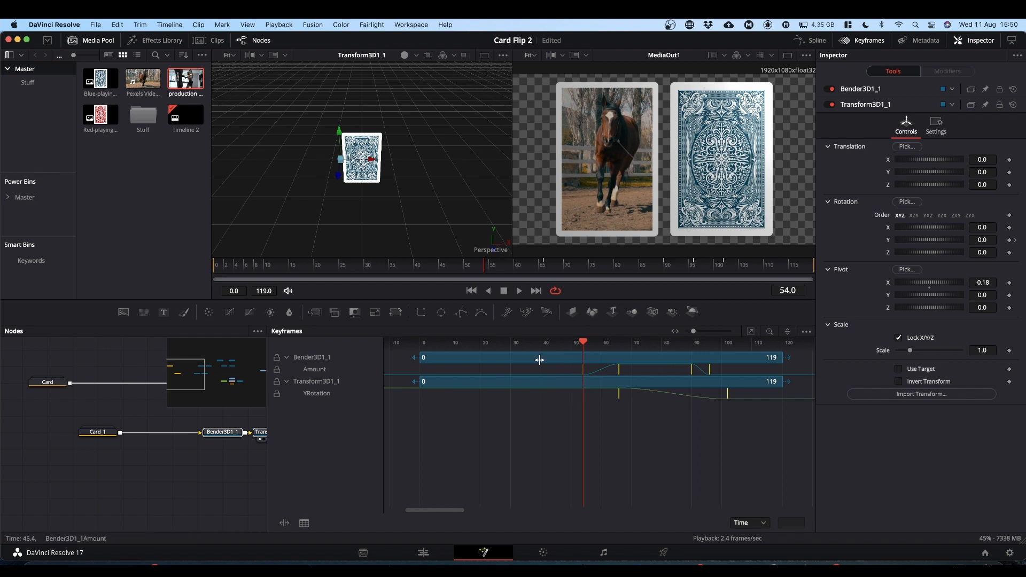
click(862, 40)
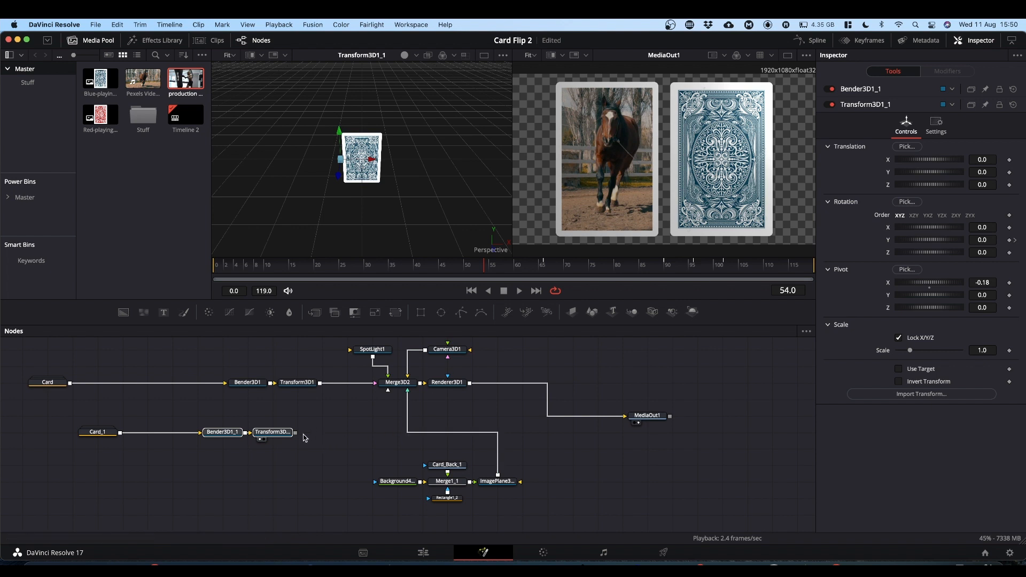
- Connect Transform3D1_1 to Merge3D2 and play the composition from frame 10 through the second card's flip
drag(295, 433, 402, 386)
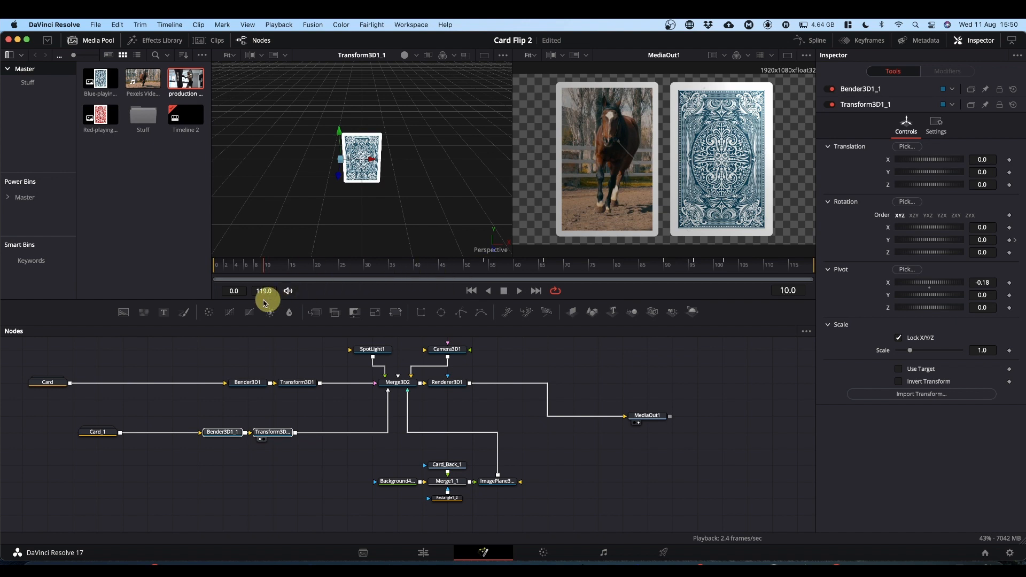
key(space)
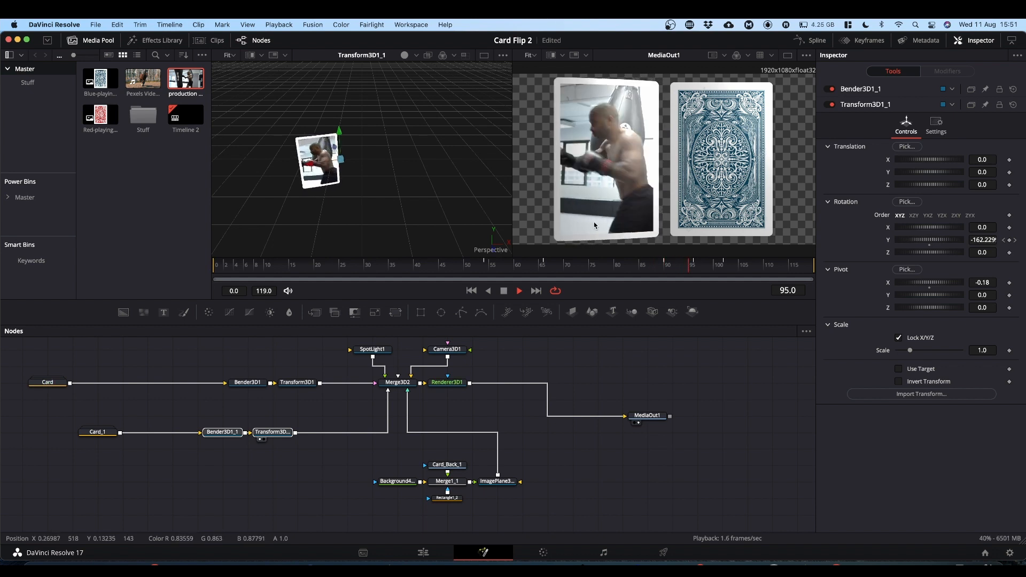
key(space)
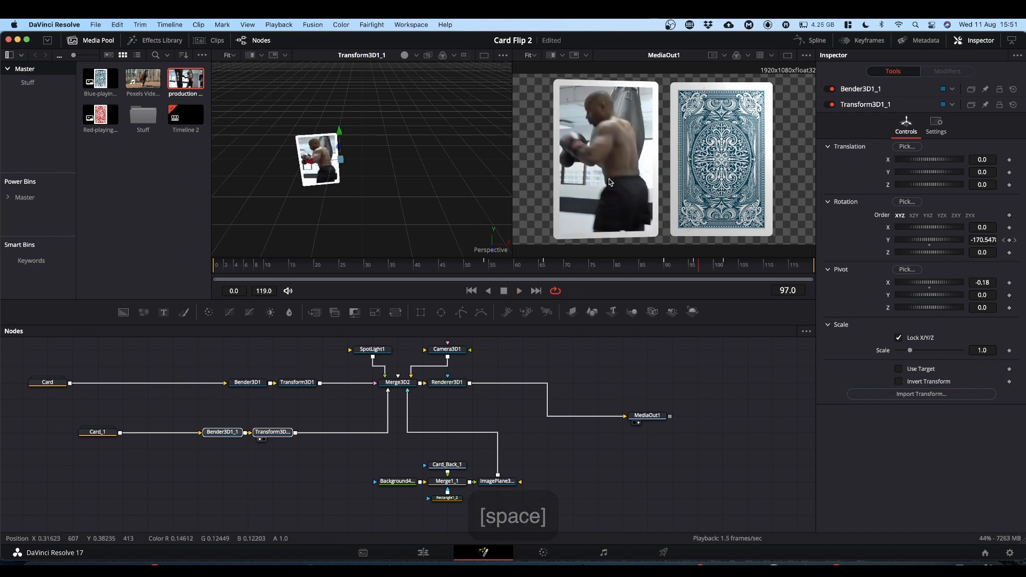
- Examine the MediaIn1 clip settings inside the Card_1 group, and collapse the group again
click(97, 438)
scroll(134, 494, down, 4)
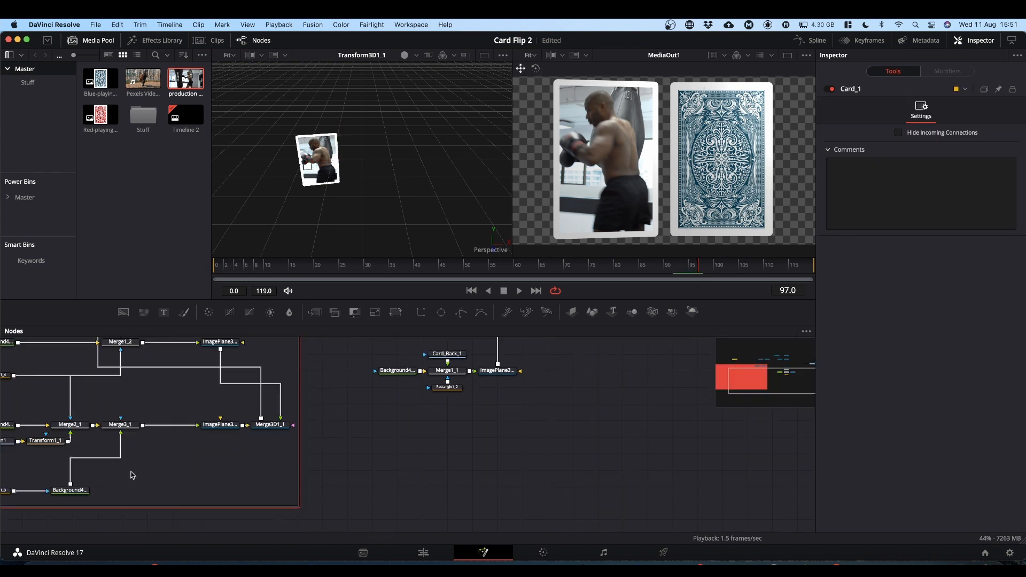
scroll(133, 475, left, 5)
click(69, 445)
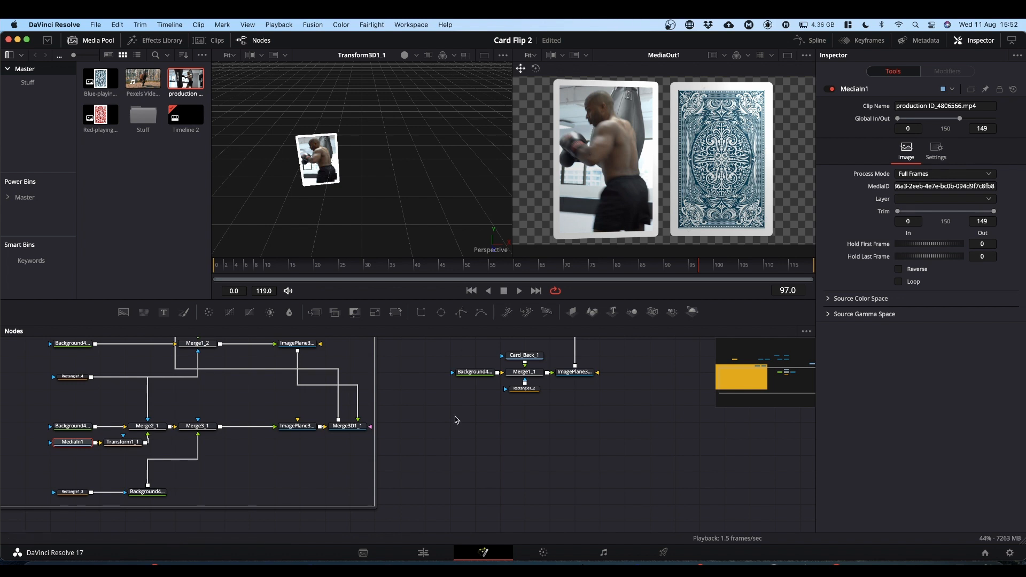
scroll(438, 433, up, 3)
drag(405, 463, 561, 475)
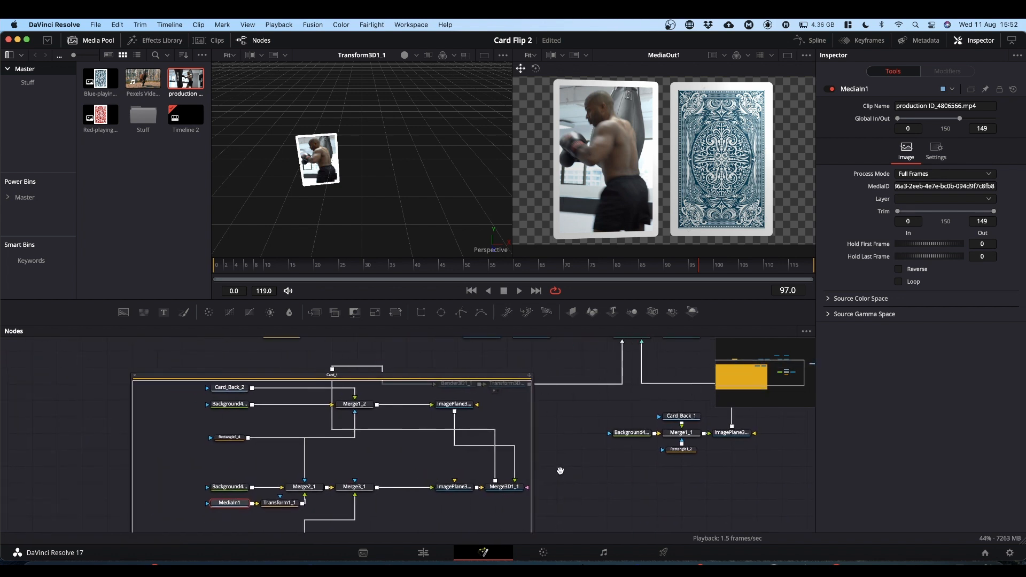
click(134, 377)
drag(537, 421, 337, 486)
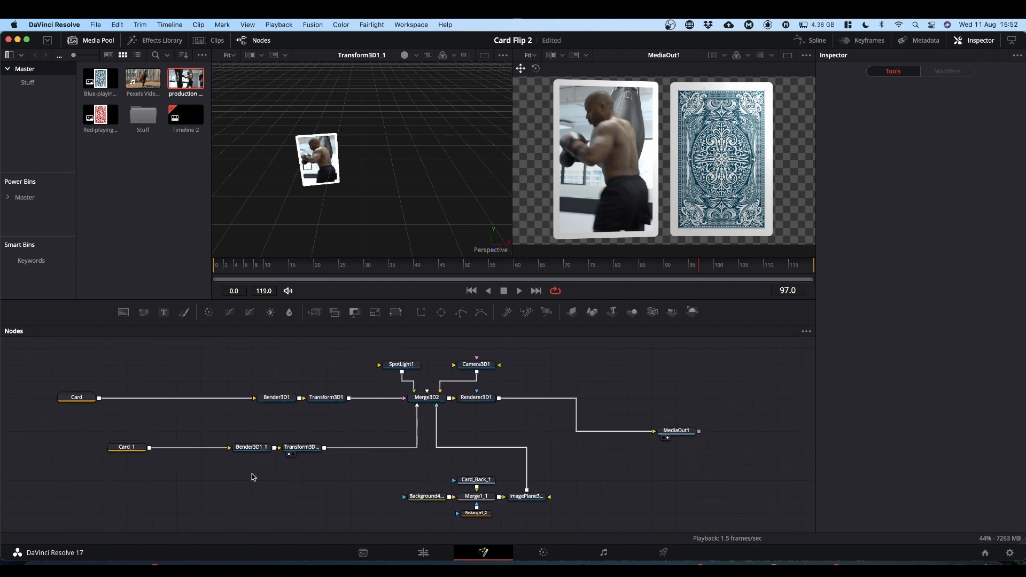
- Tidy the node layout by moving both card chains close to Merge3D2 in aligned rows and lining MediaOut1 up with Renderer3D1
drag(80, 400, 229, 400)
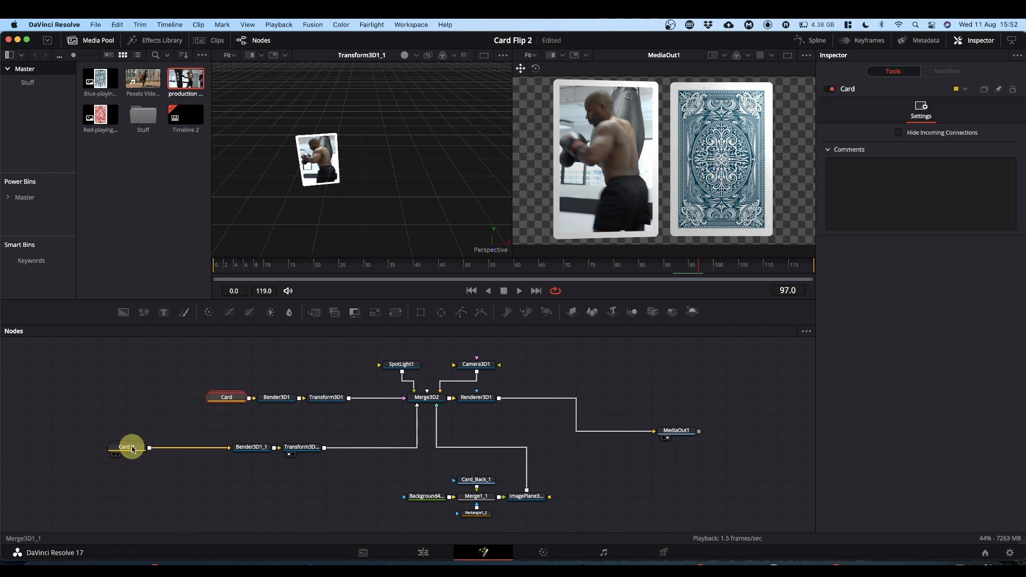
drag(130, 450, 359, 452)
click(308, 451)
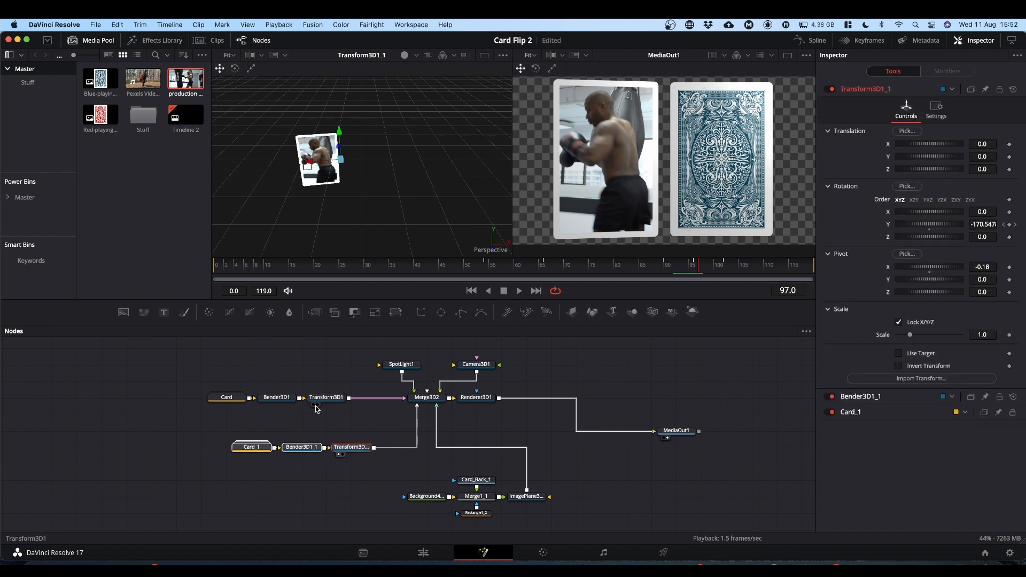
drag(222, 389, 355, 397)
drag(677, 432, 652, 399)
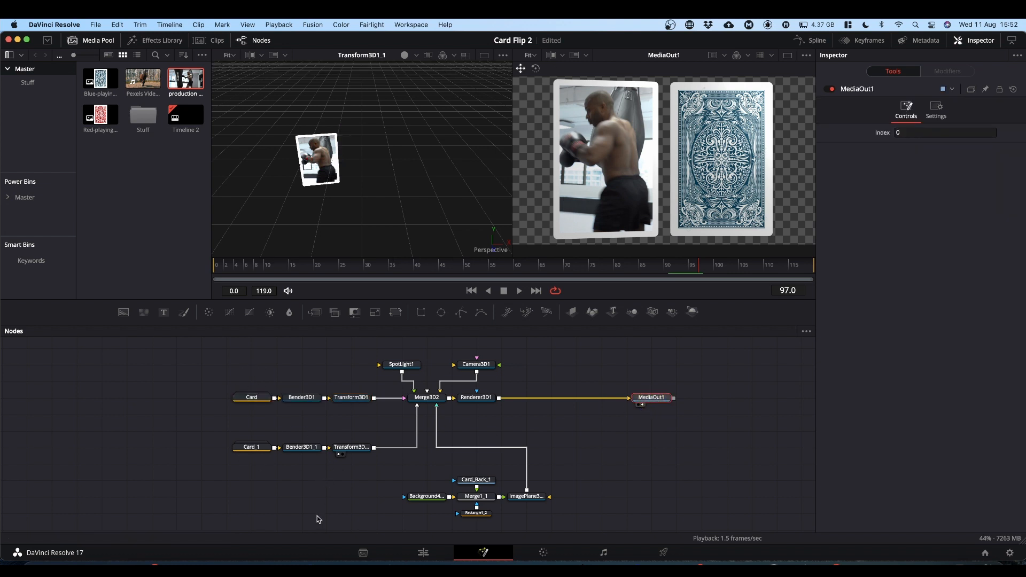
scroll(313, 467, down, 1)
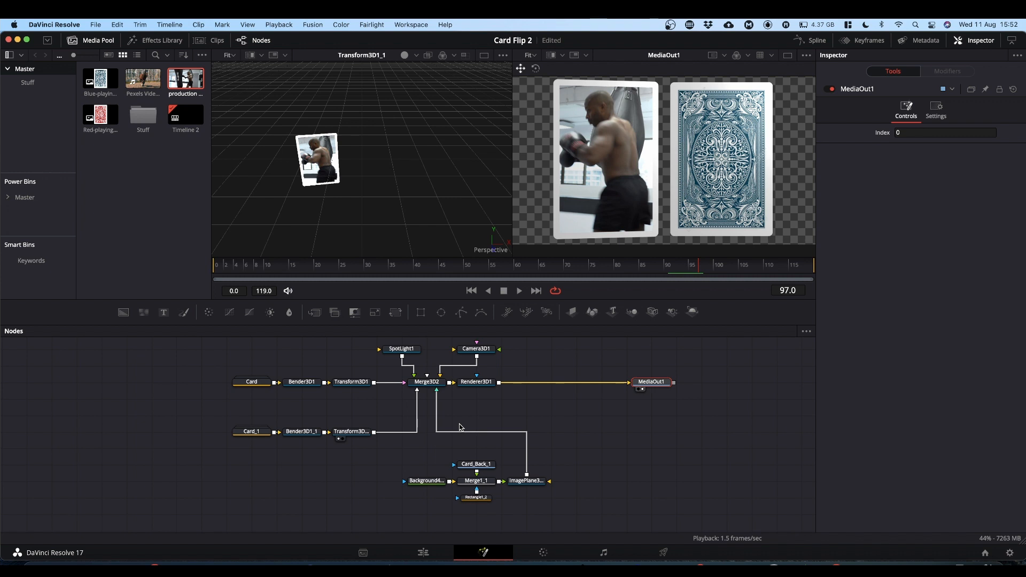
scroll(631, 437, up, 2)
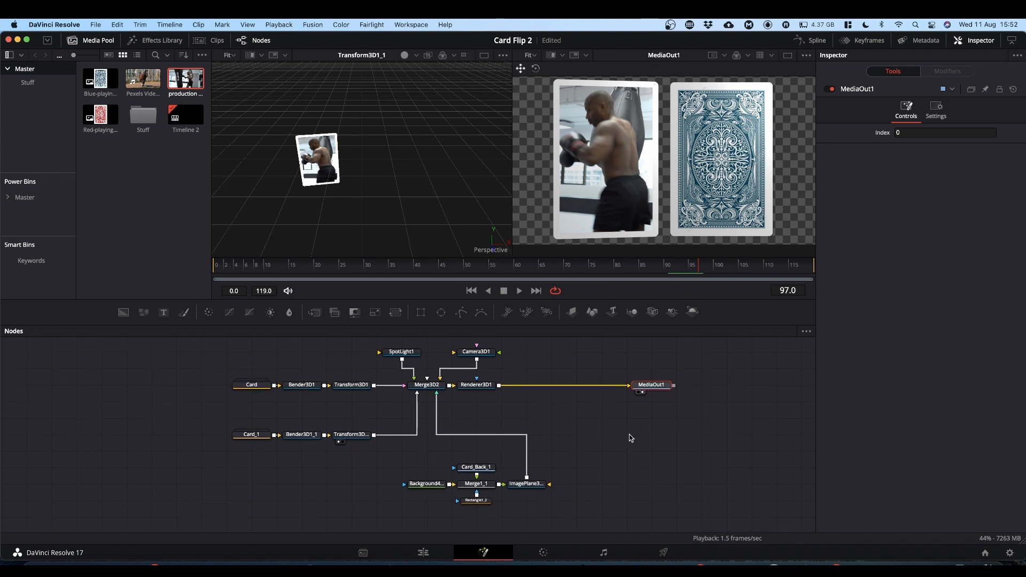